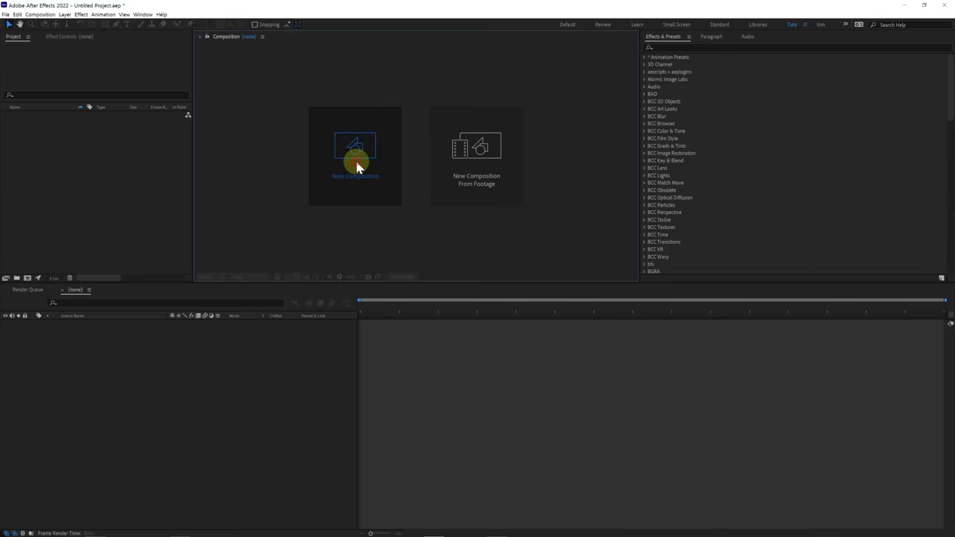
Step: Create the spin_effect composition with the HDTV 1080 29.97 preset and a 15-second duration
click(361, 156)
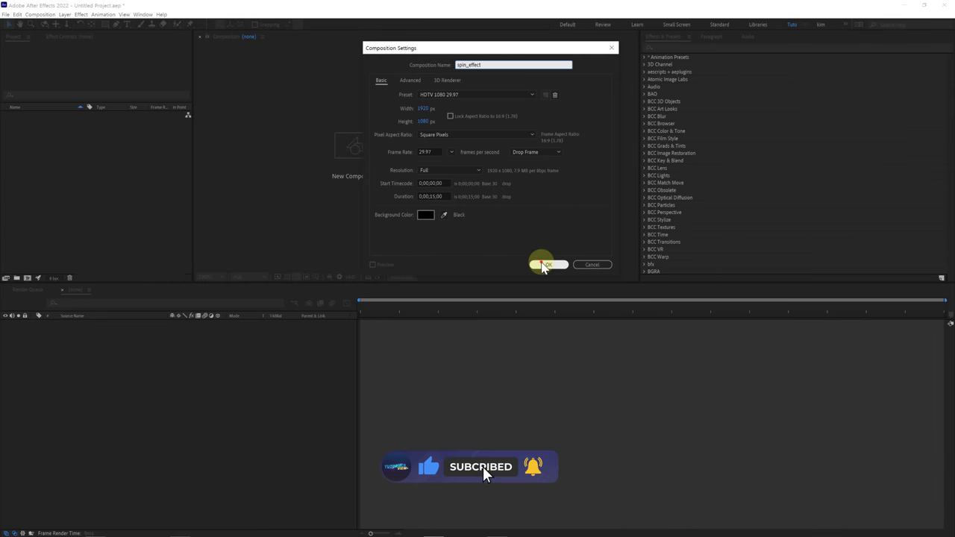
click(544, 262)
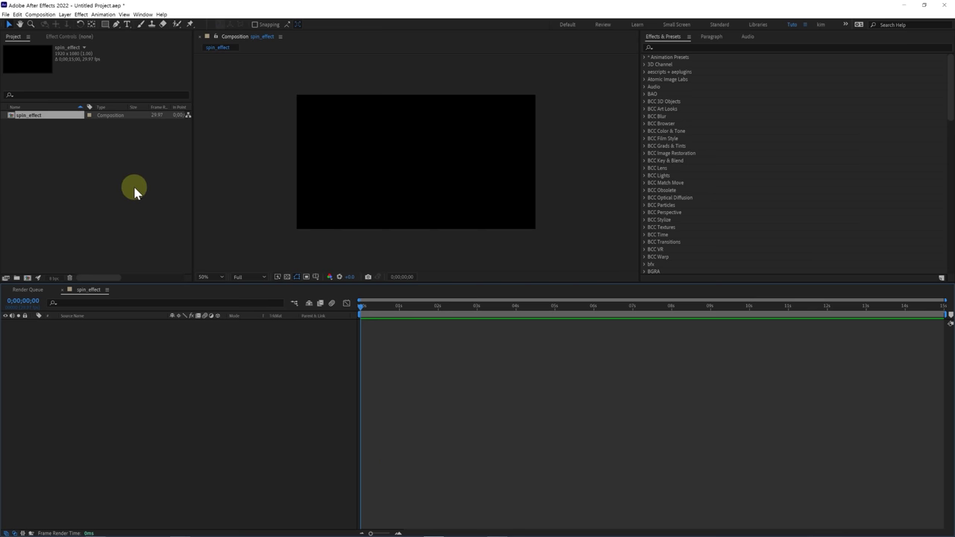
click(102, 186)
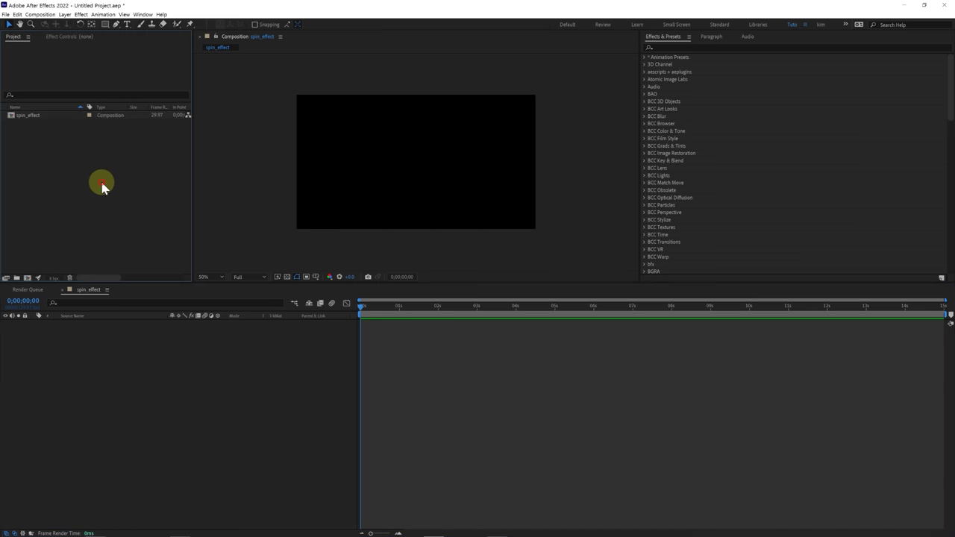
Step: Confirm 8 bpc colour depth in Project Settings and disable Multi-Frame Rendering in Memory & Performance
click(53, 277)
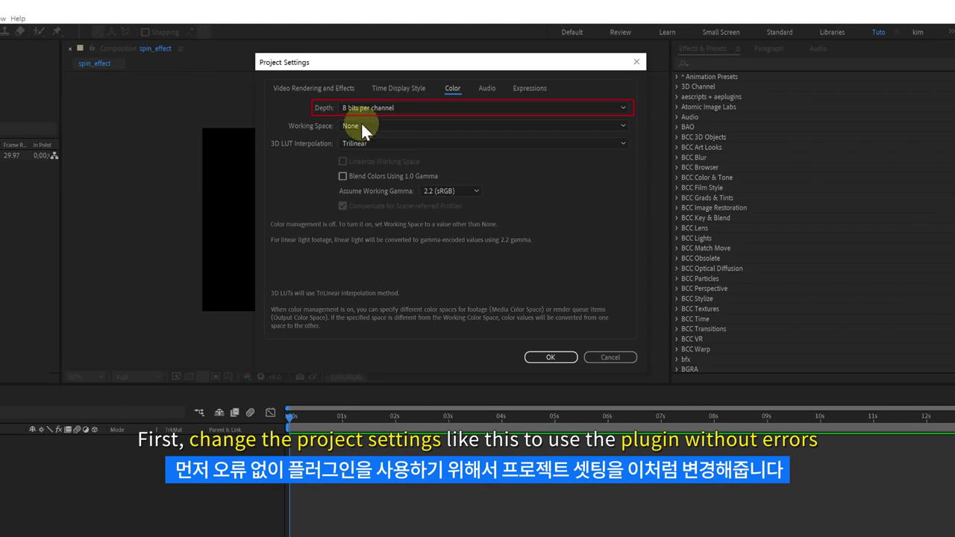
click(550, 357)
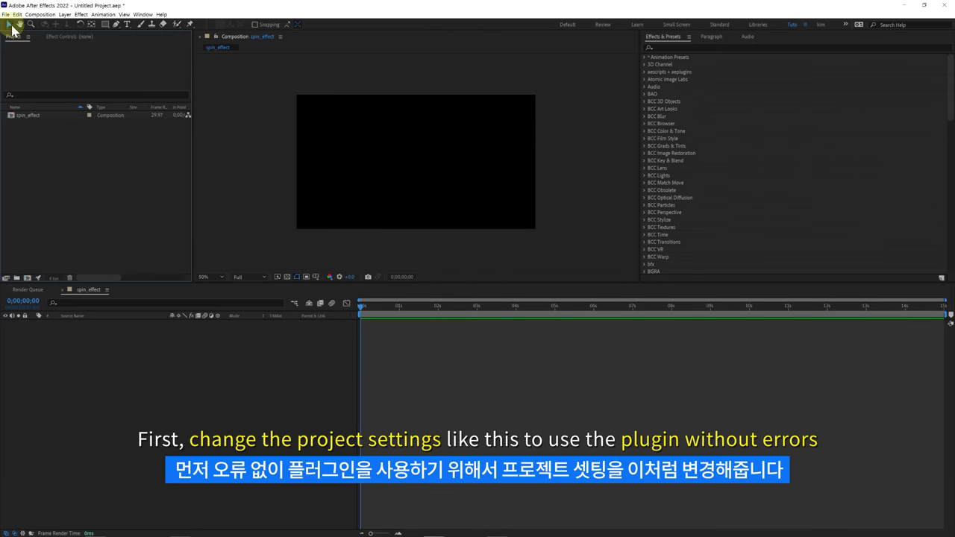
click(16, 14)
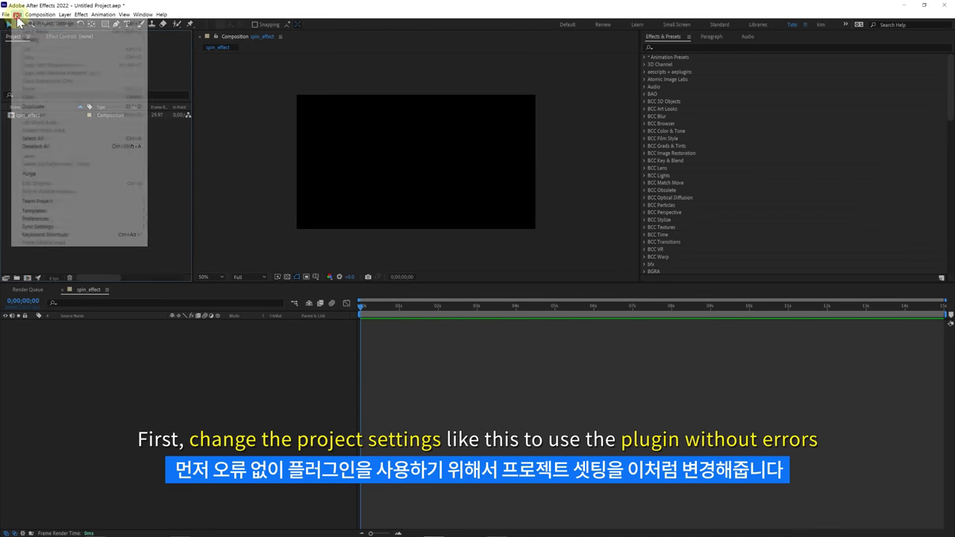
mouse_move(105, 224)
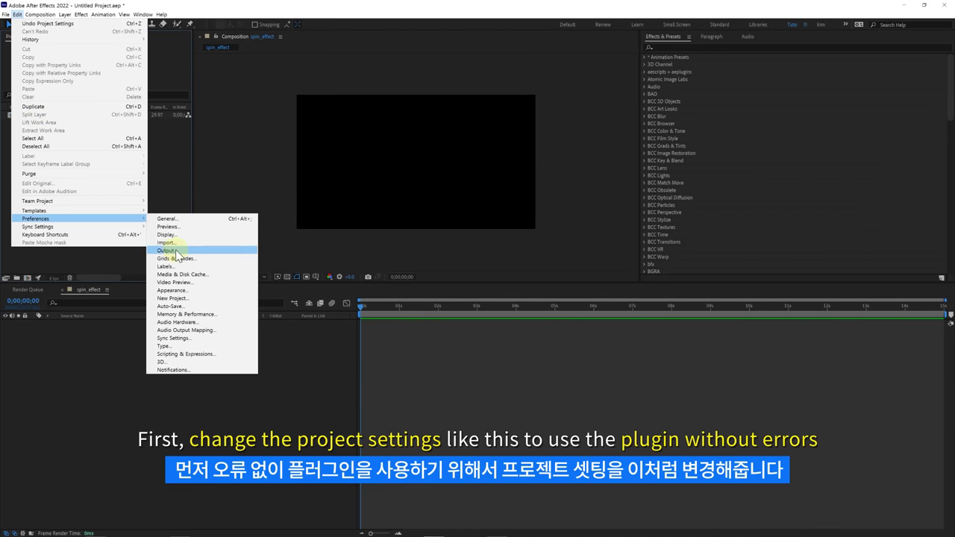
click(171, 313)
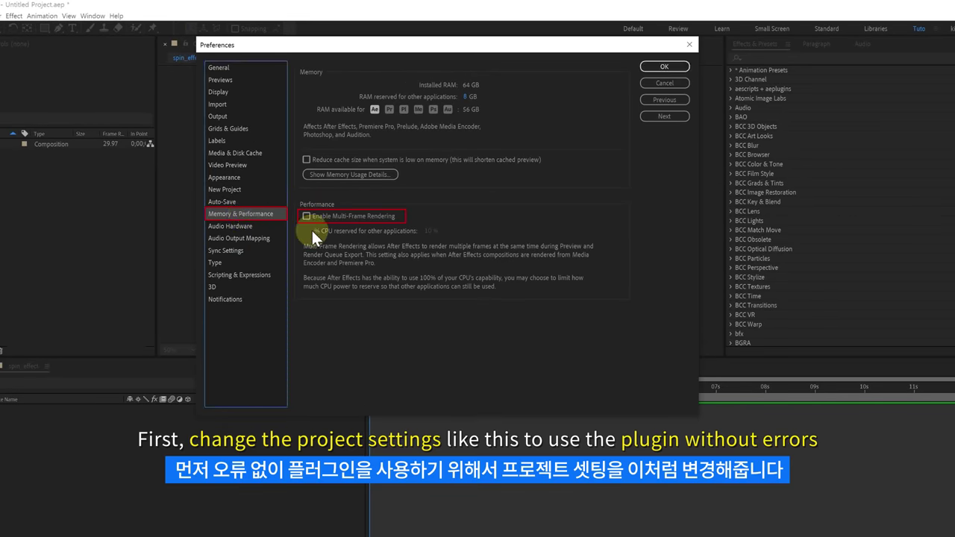
click(670, 68)
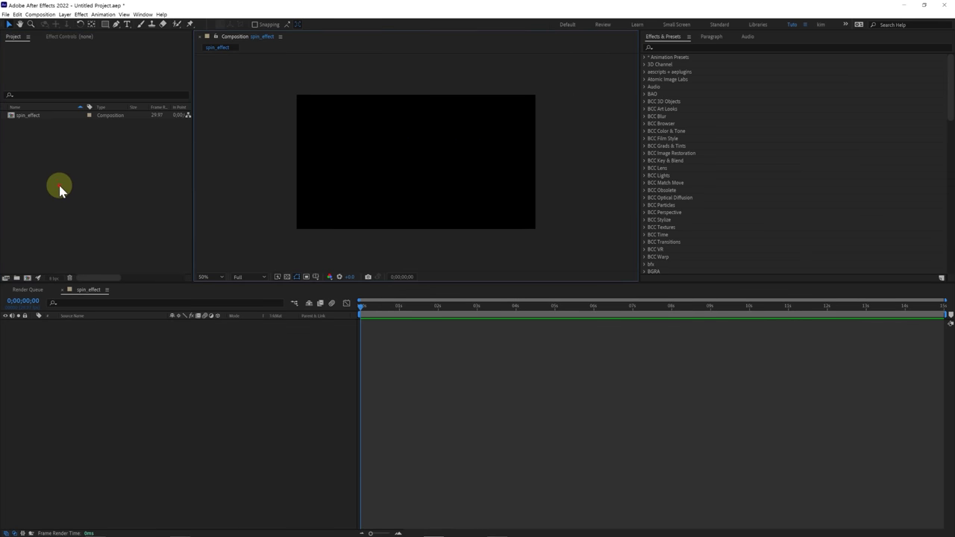
Step: Import image.png and add it to spin_effect, nudging the fan into position
double_click(59, 189)
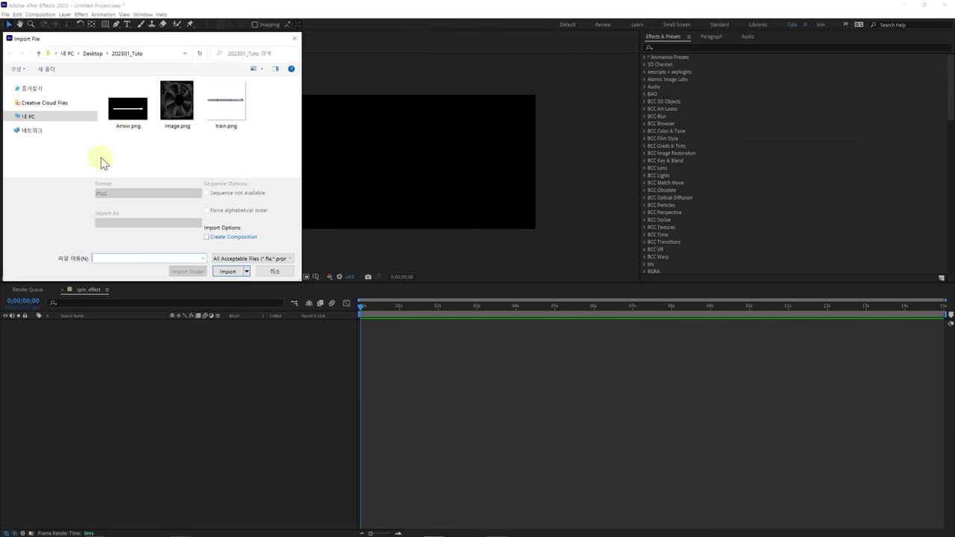
click(174, 100)
key(Return)
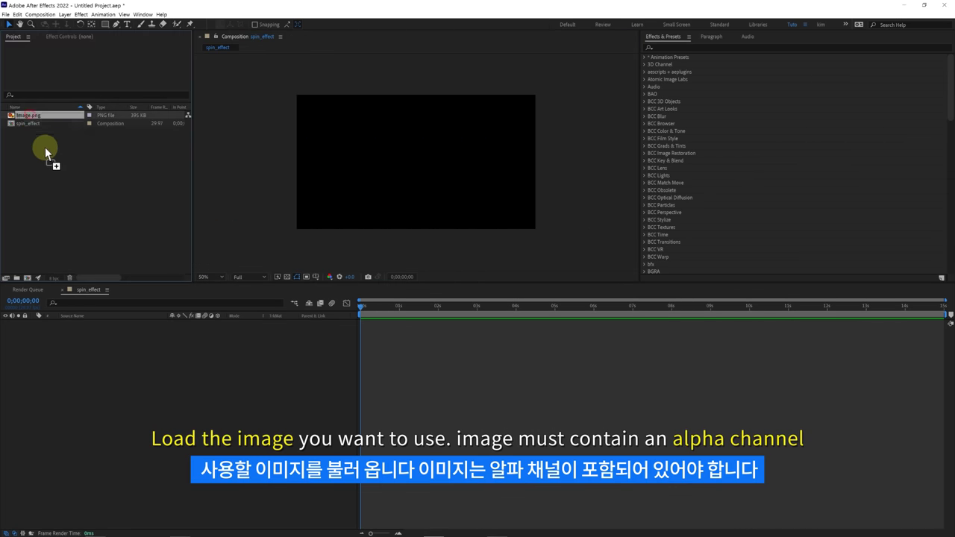
drag(66, 307, 73, 334)
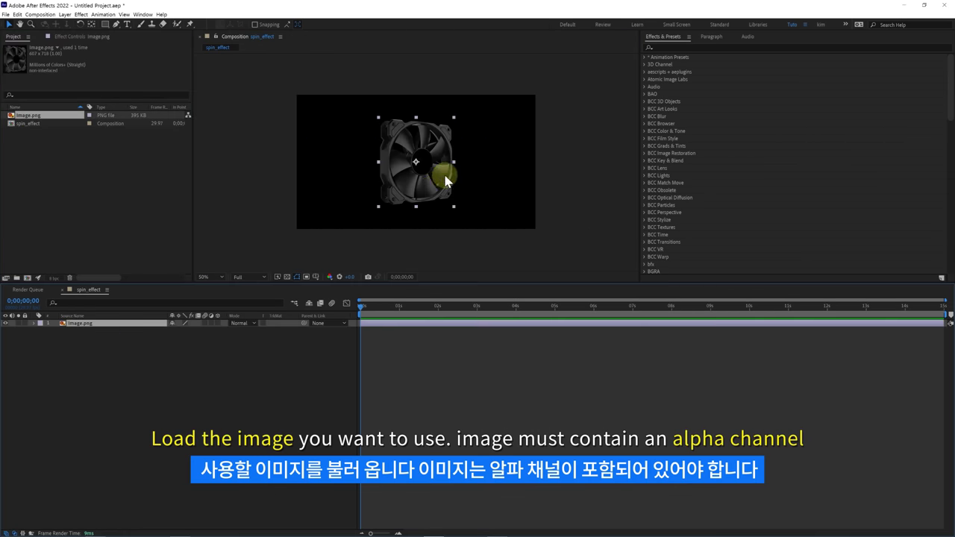
drag(445, 179, 448, 173)
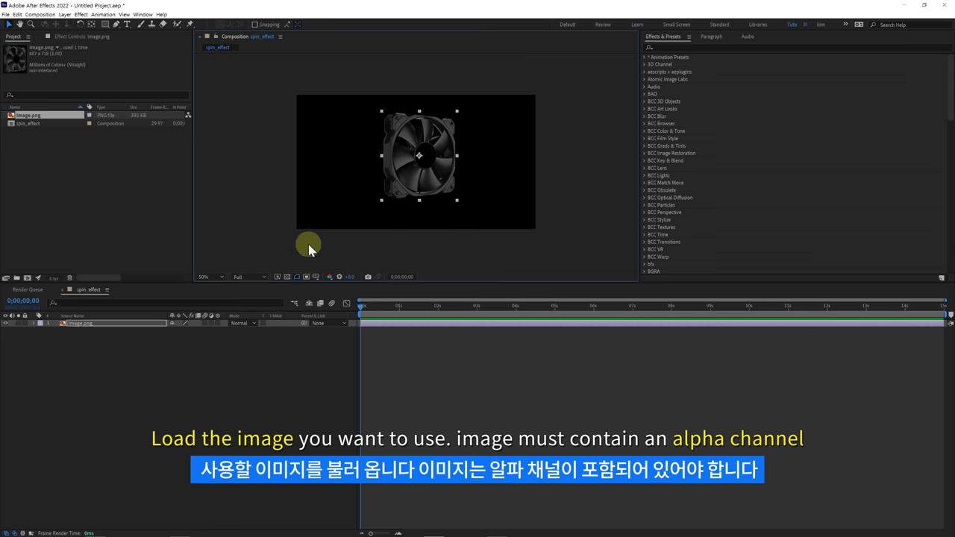
Step: Toggle the transparency grid to check the fan's alpha, ending on the black background
click(287, 276)
click(287, 276)
click(288, 277)
click(287, 276)
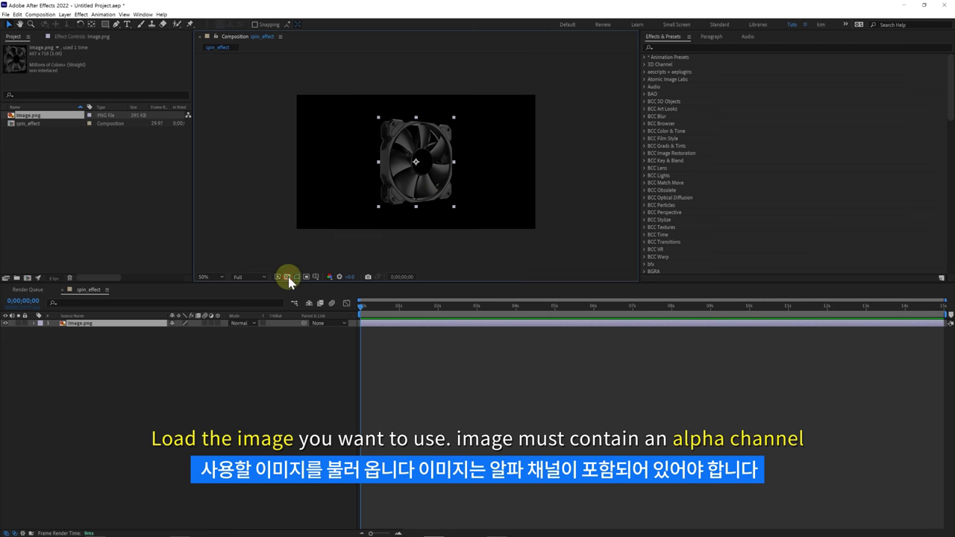
click(287, 277)
click(287, 276)
Step: Add a new solid layer named Line to the composition
click(373, 335)
right_click(375, 333)
mouse_move(379, 337)
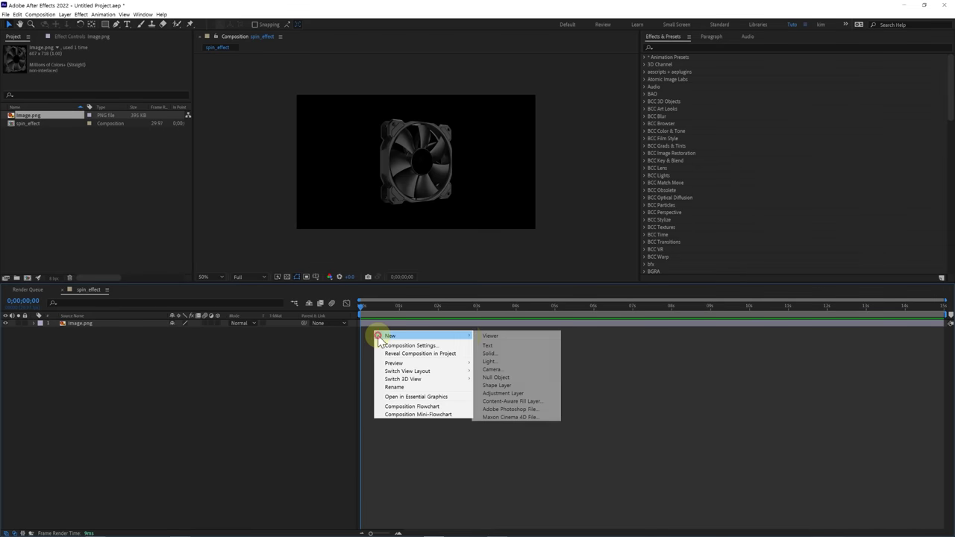
click(488, 353)
text(Lin)
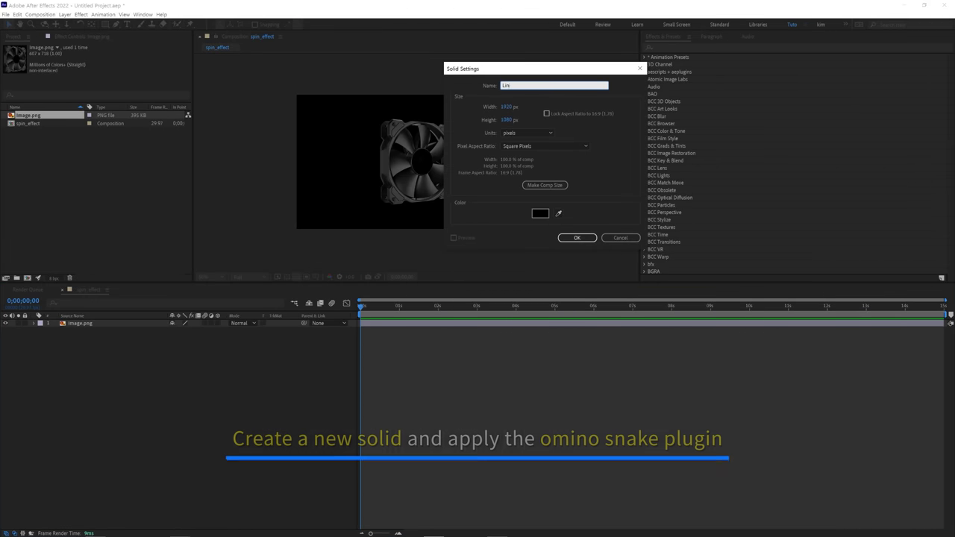
text(e)
click(576, 237)
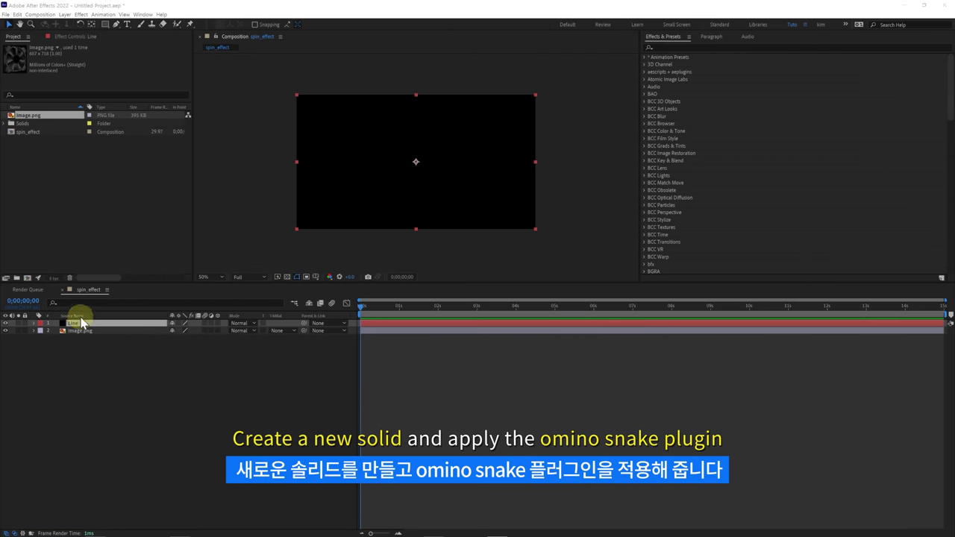
Step: Apply omino snake to the Line solid and enable its clear background
click(657, 47)
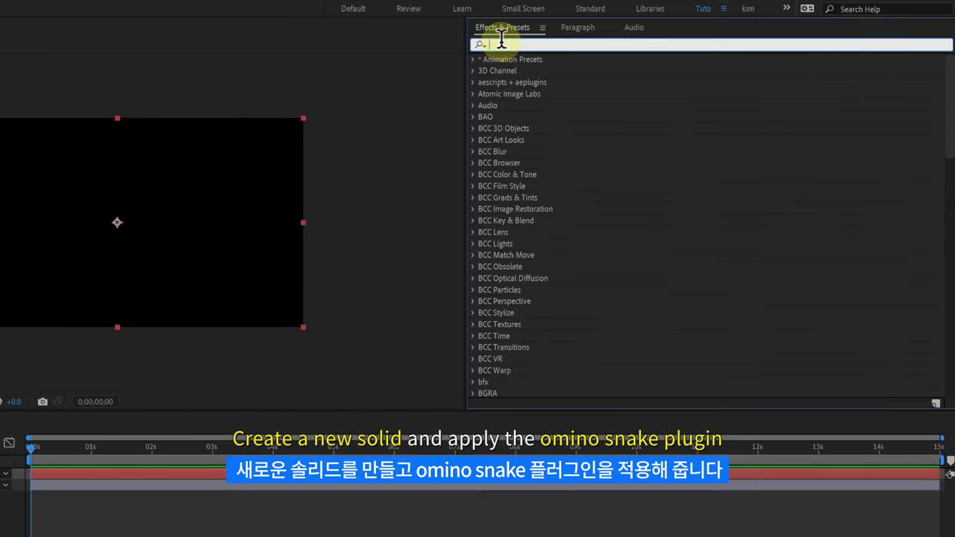
text(omino)
click(532, 117)
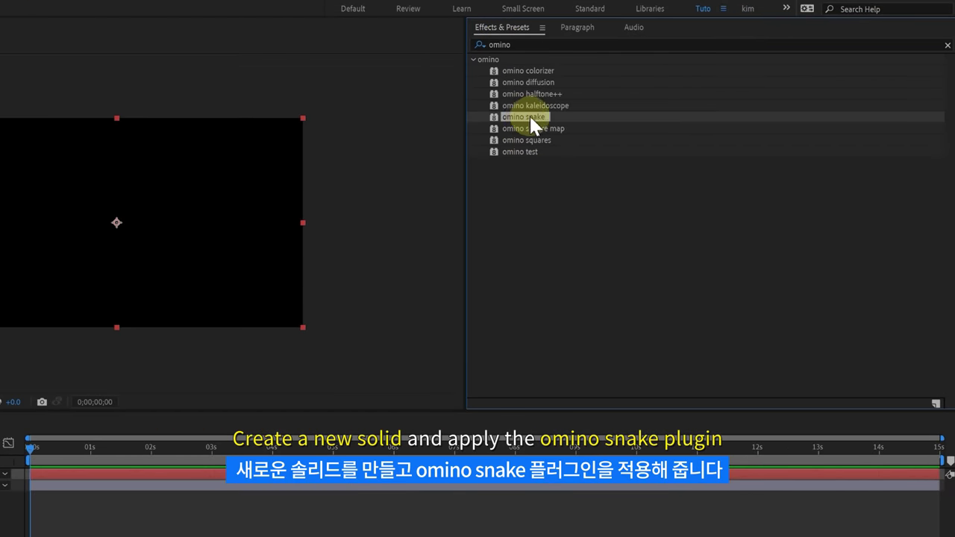
drag(524, 117, 407, 155)
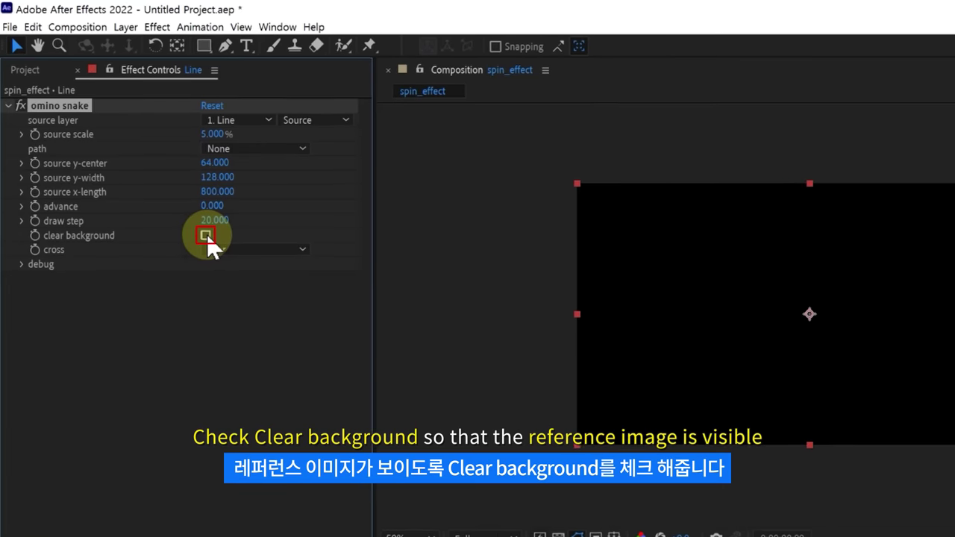
click(206, 237)
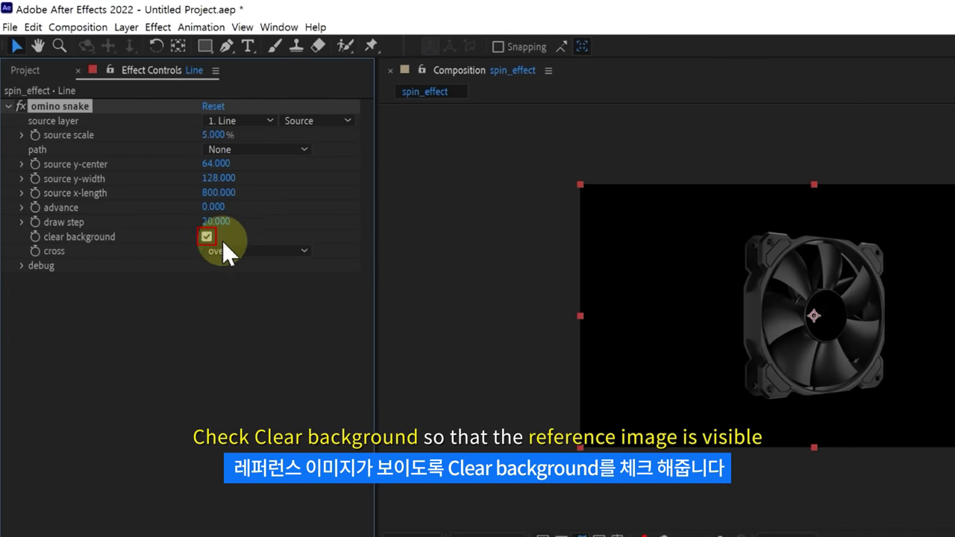
Step: Draw an elliptical mask on Line over the fan and widen it slightly via free transform
click(207, 45)
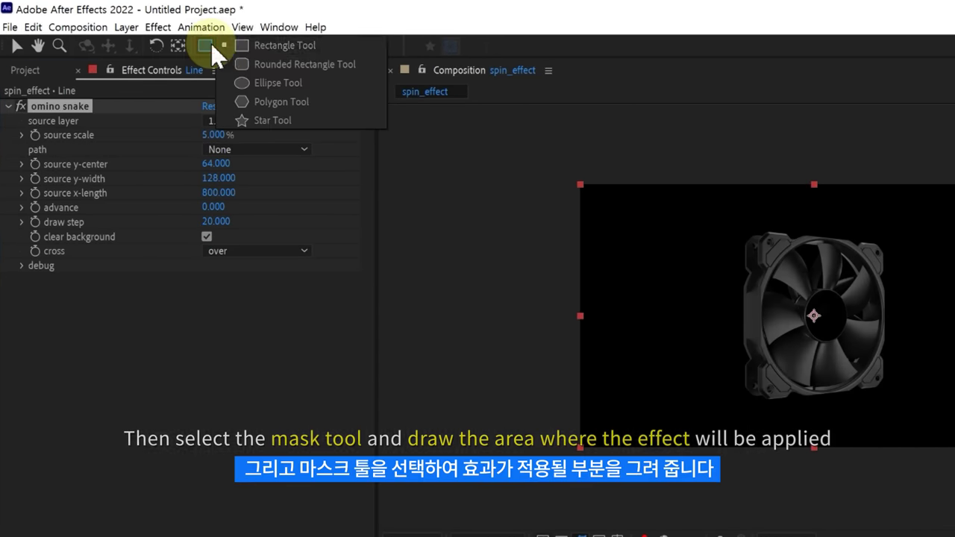
click(259, 80)
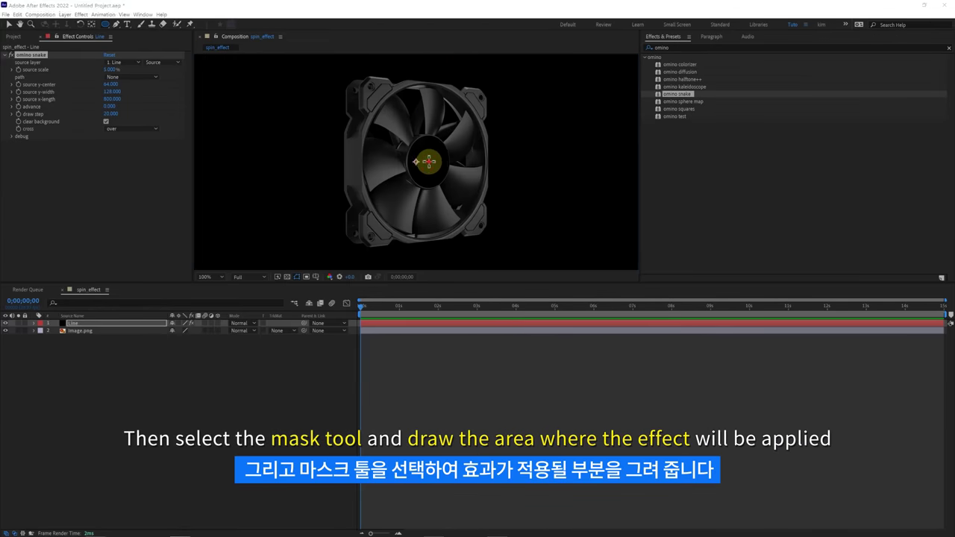
mouse_move(429, 161)
mouse_down()
mouse_move(440, 130)
mouse_move(478, 95)
mouse_up()
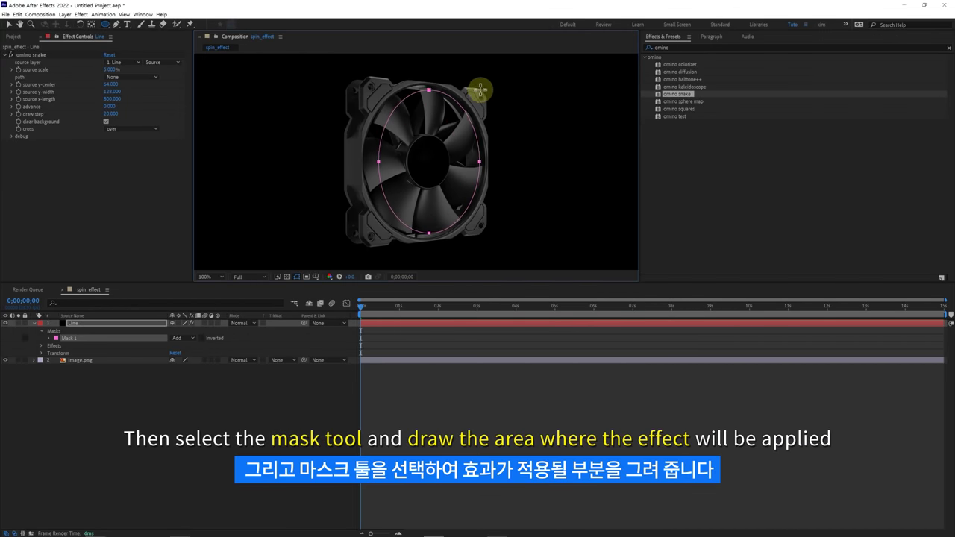
key(v)
double_click(425, 228)
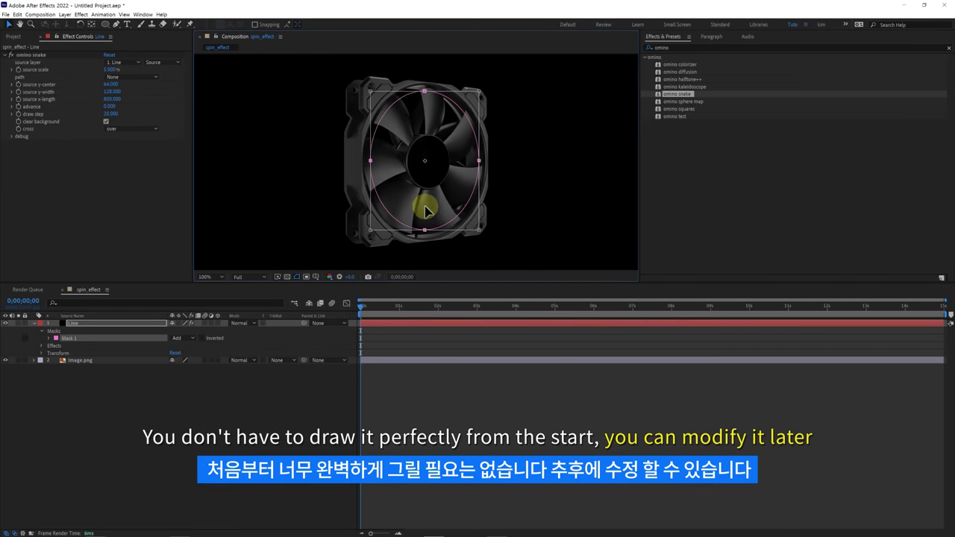
drag(371, 161, 369, 161)
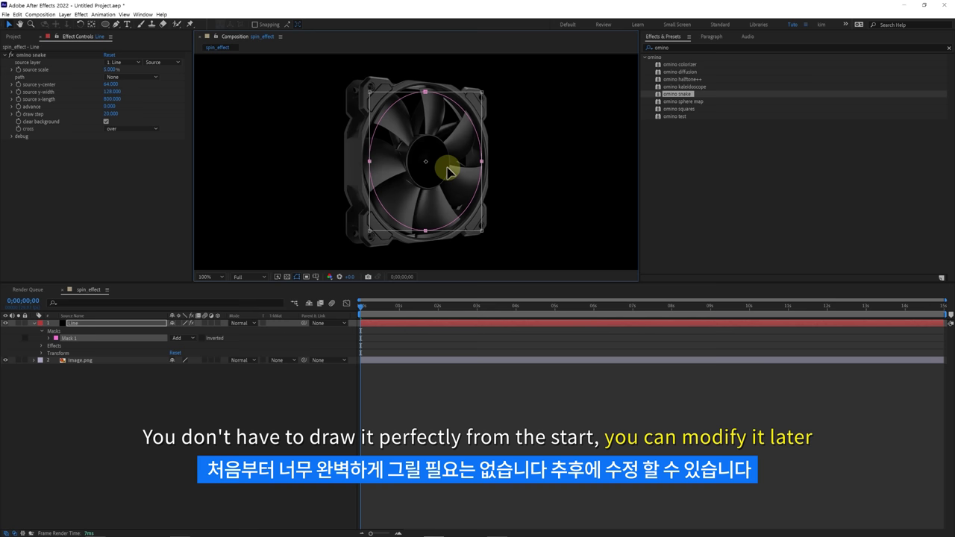
click(405, 336)
click(405, 321)
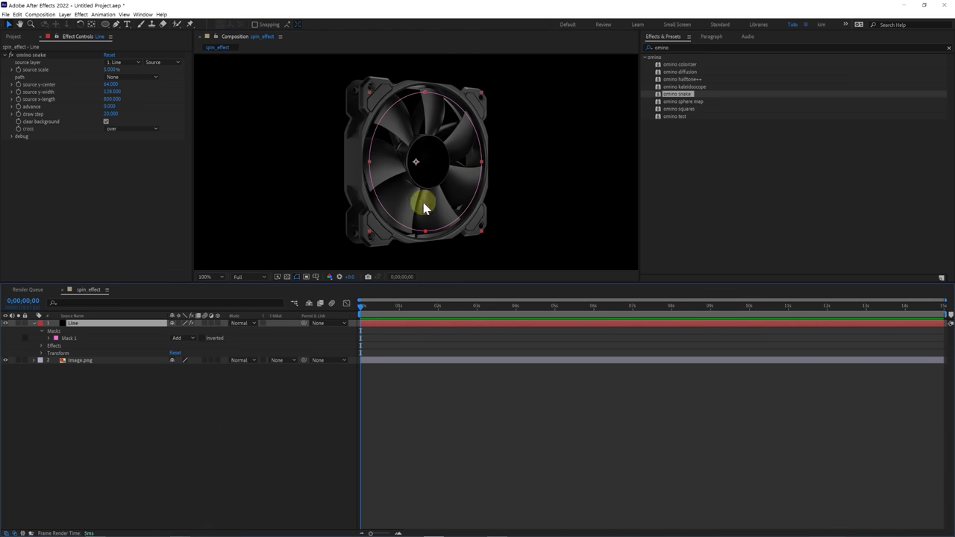
Step: Lower image.png's opacity to dim the fan, then reselect Line
click(111, 362)
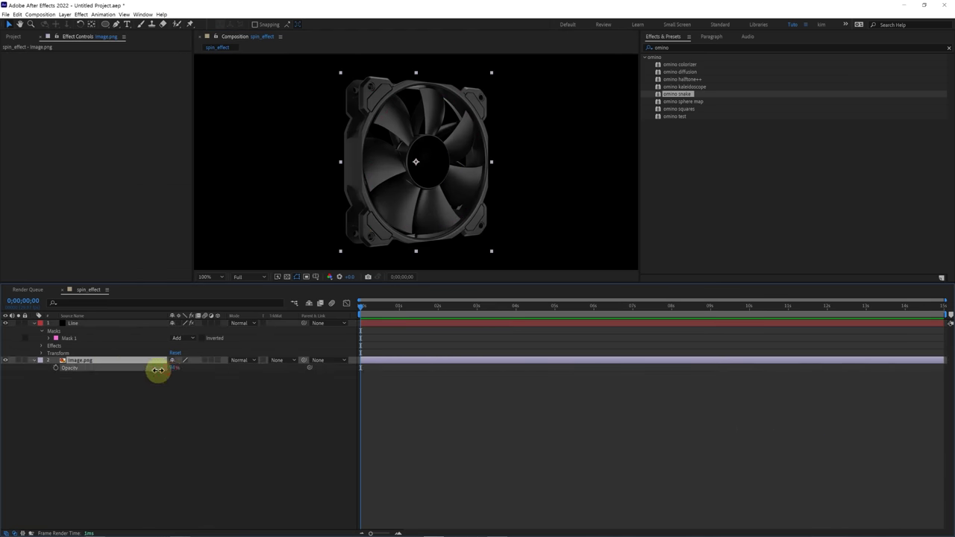
drag(157, 370, 143, 368)
click(475, 150)
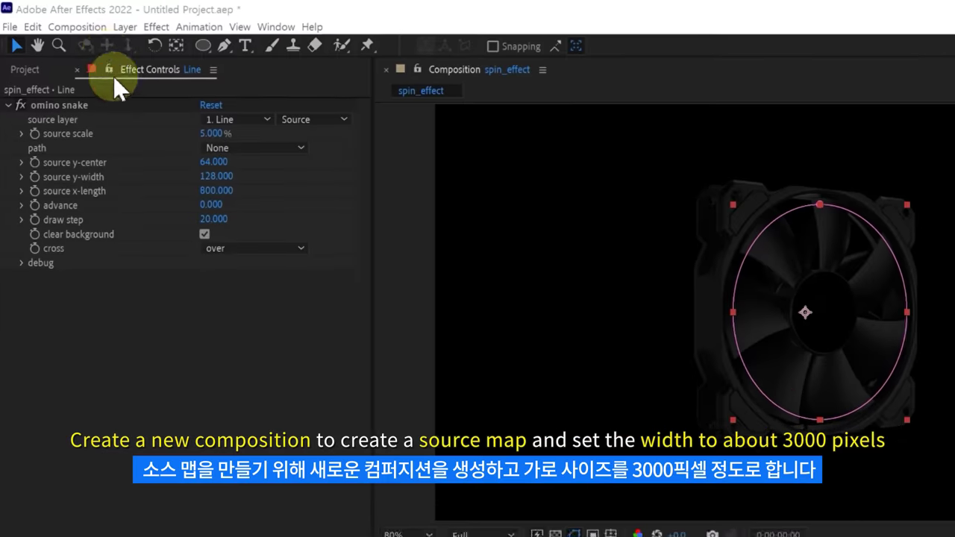
Step: Create the Noise_Map composition at 3000 px wide by 1080 px high
click(105, 31)
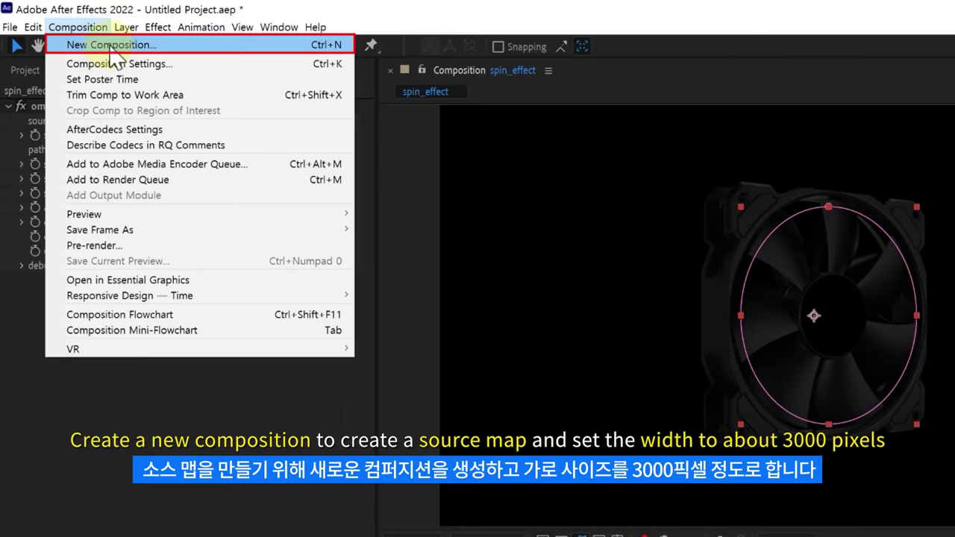
click(111, 50)
text(Noise_Map)
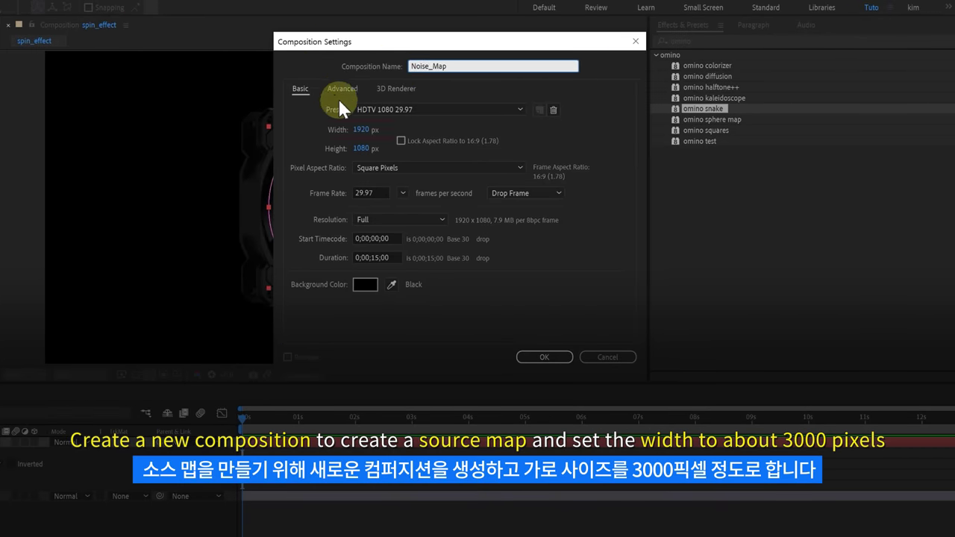
click(363, 131)
text(3000)
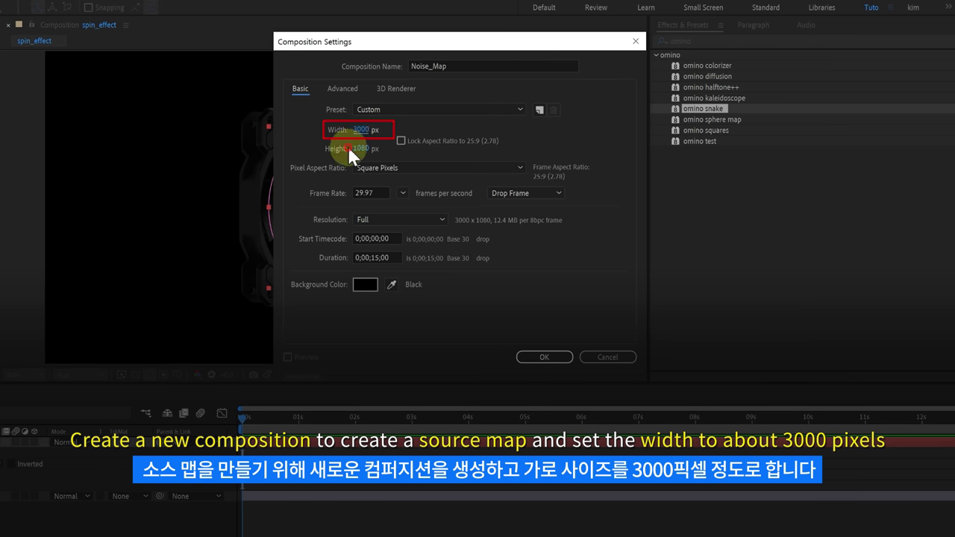
click(337, 144)
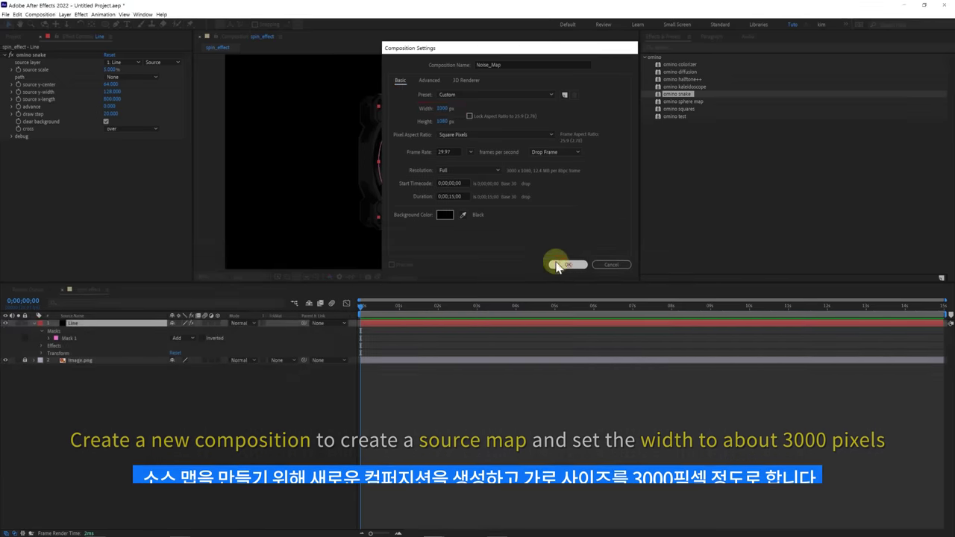
click(544, 356)
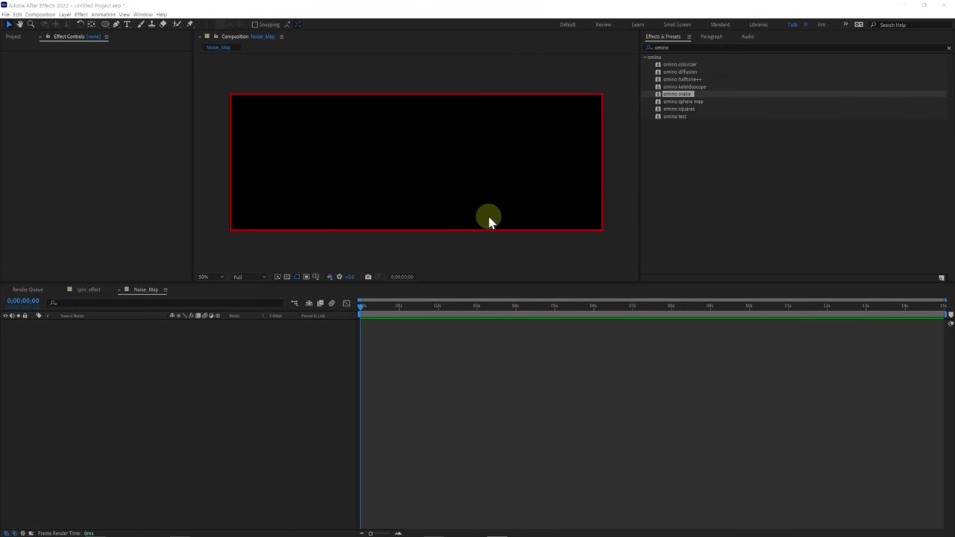
Step: Add a new solid to Noise_Map and apply the Fractal Noise effect to it
right_click(377, 332)
mouse_move(395, 335)
click(507, 346)
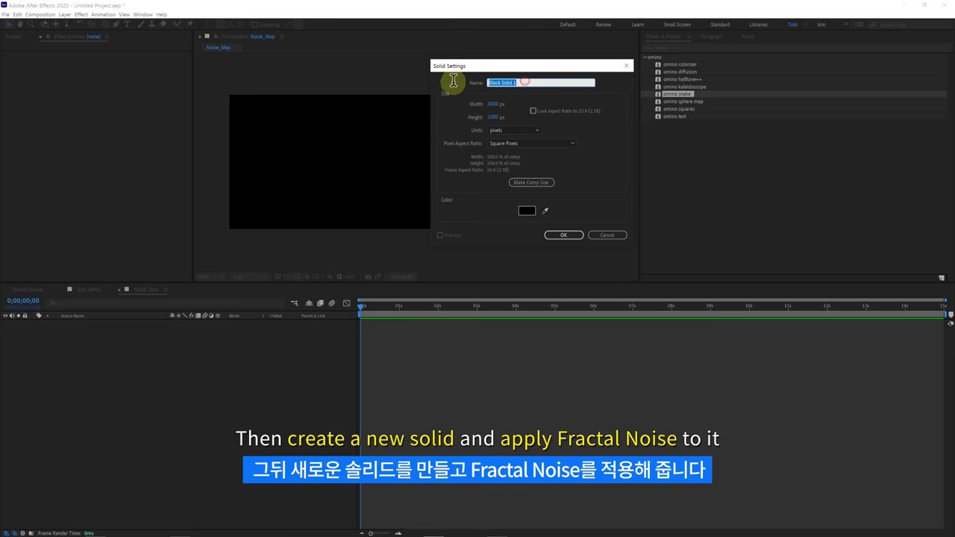
key(Return)
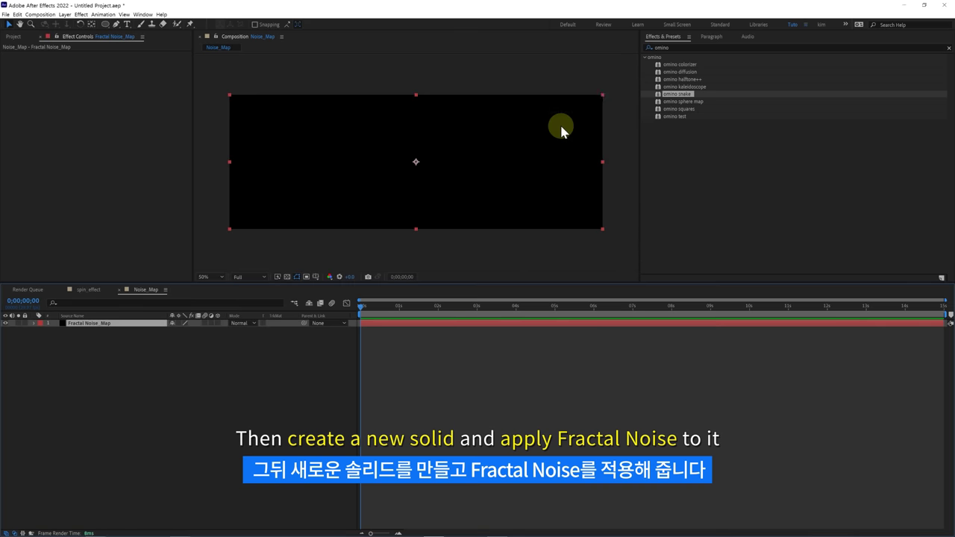
double_click(661, 47)
text(Fractal Noise)
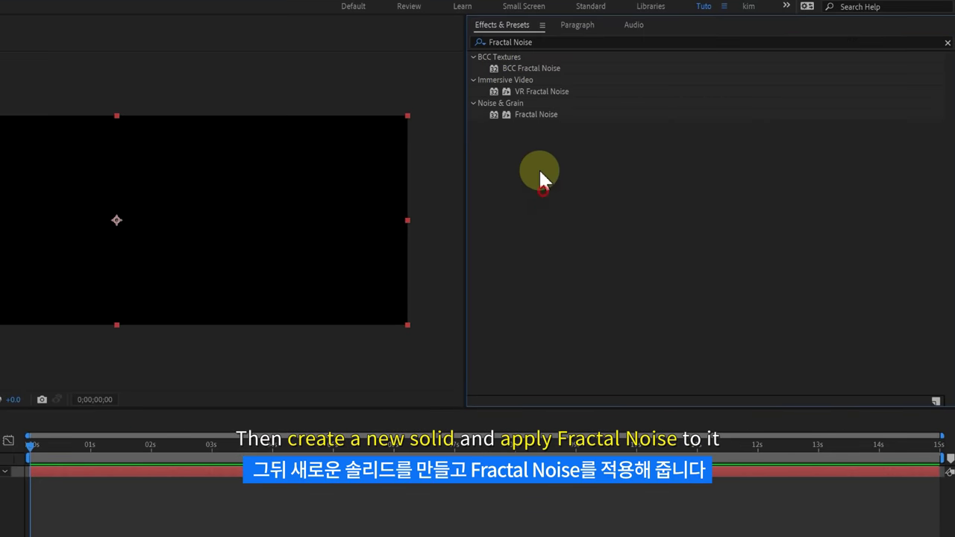
click(677, 94)
drag(525, 114, 403, 131)
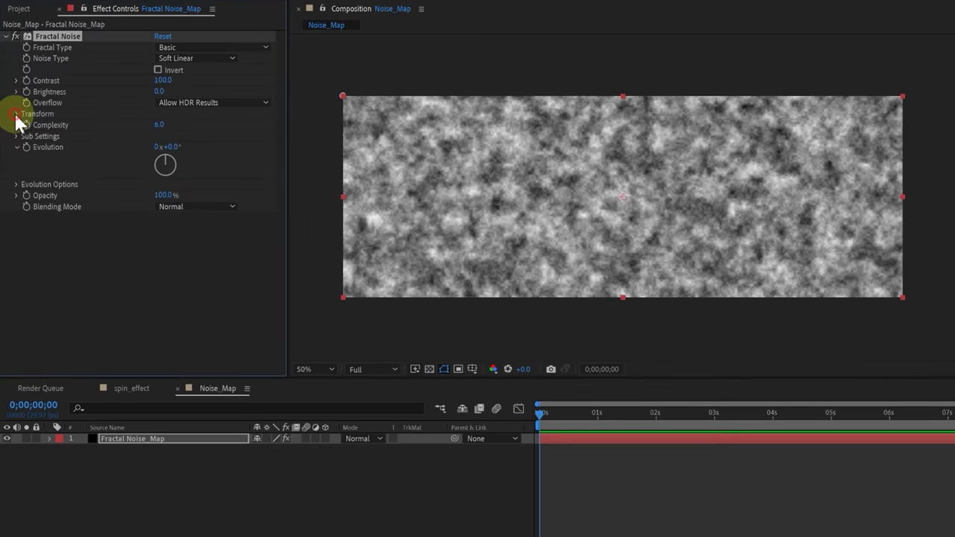
Step: Turn off Uniform Scaling and set noise Scale Width 3000, Scale Height 20
click(11, 106)
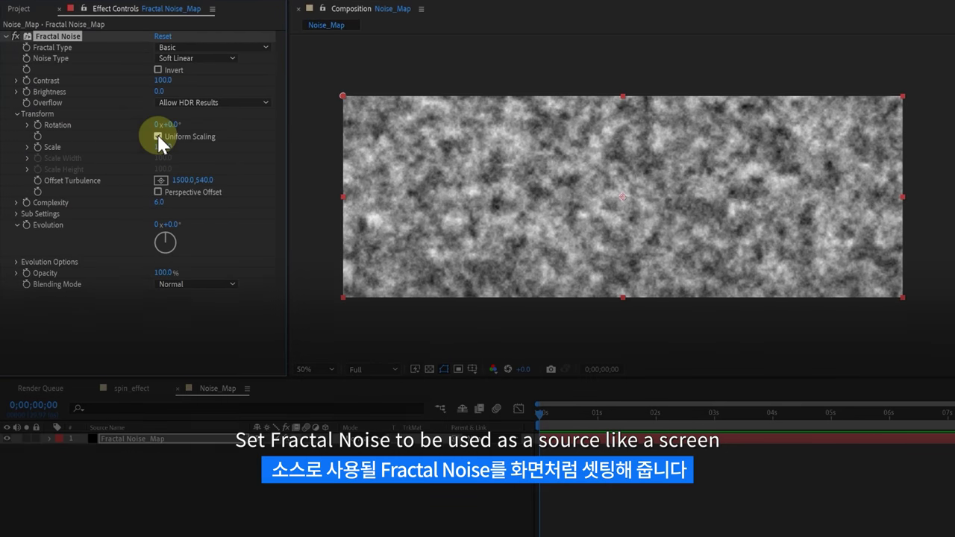
click(157, 137)
text(30)
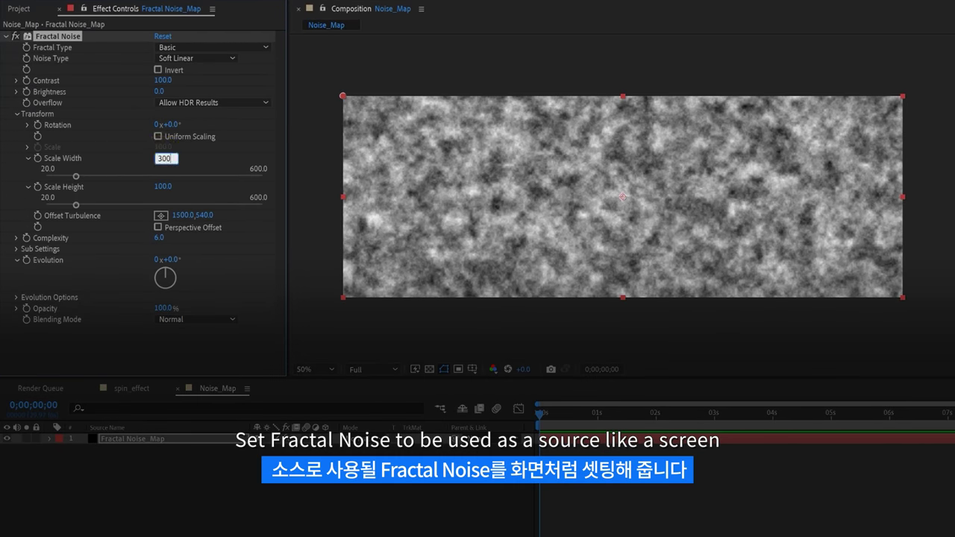
text(0)
click(64, 159)
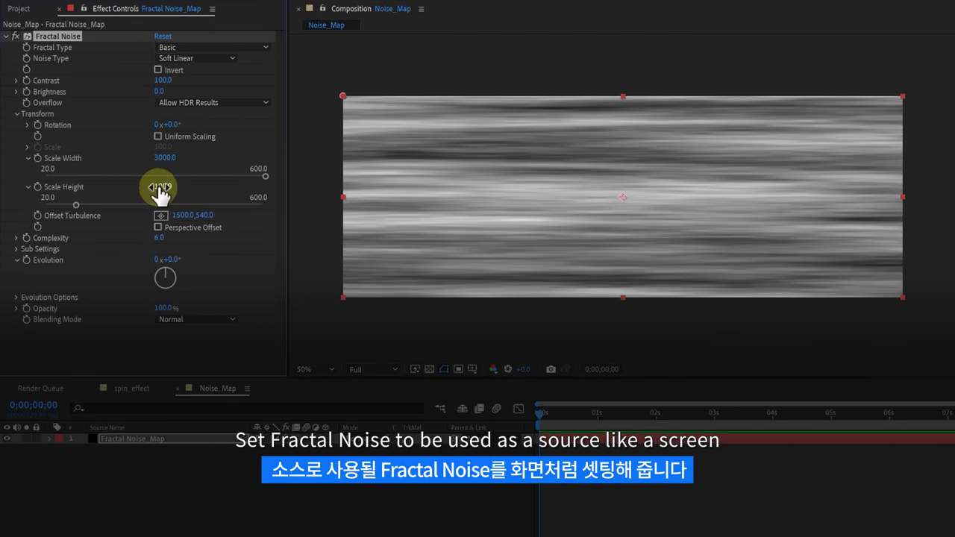
click(157, 189)
text(20)
click(103, 195)
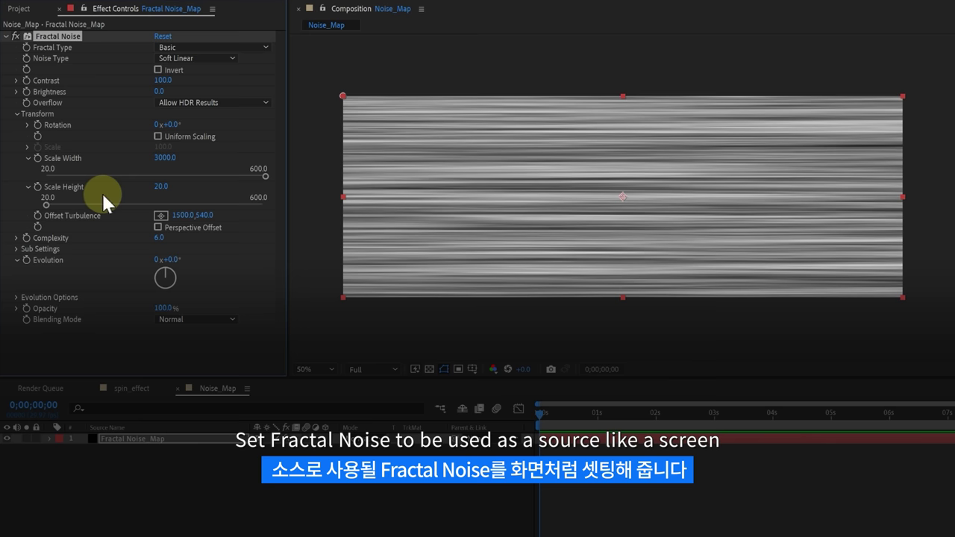
Step: Set Fractal Noise Contrast to 500 and Brightness to -100
drag(186, 80, 333, 85)
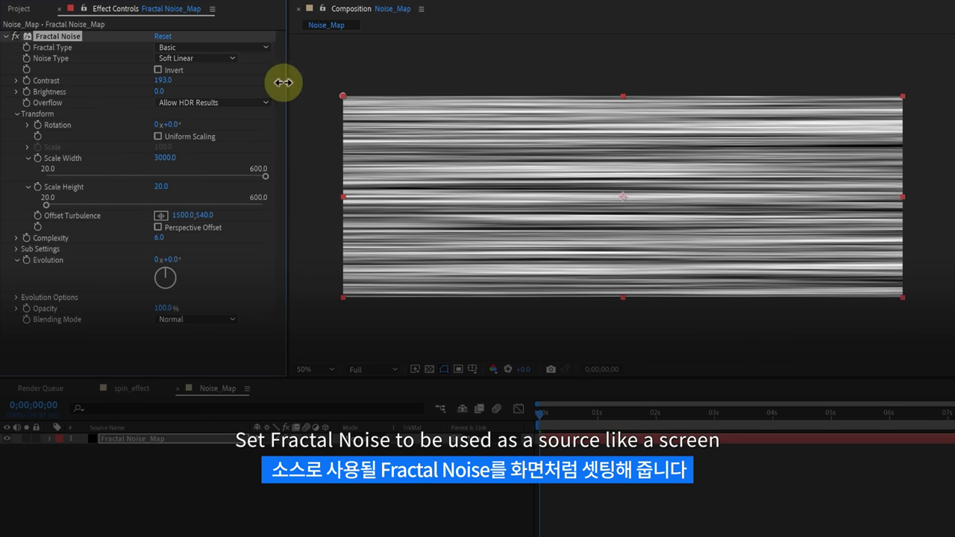
click(100, 79)
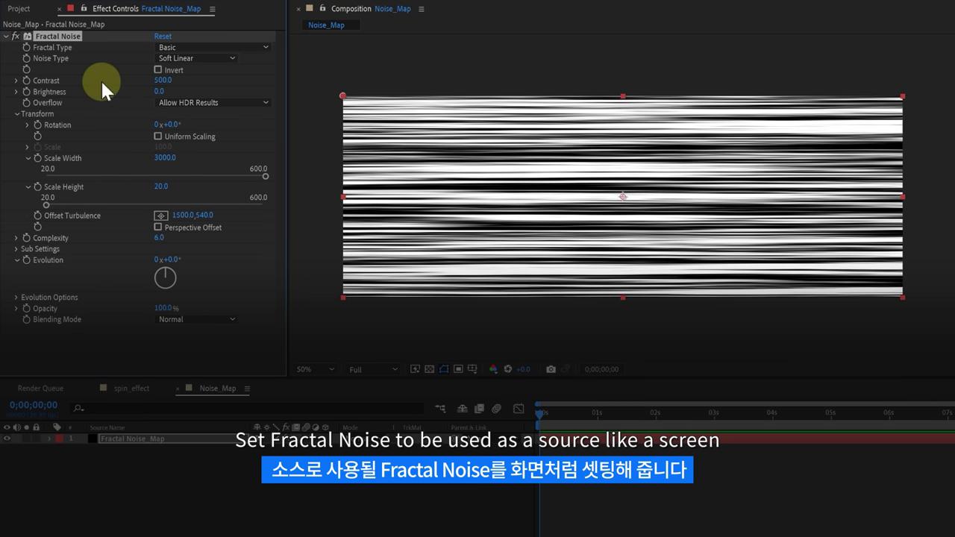
drag(164, 90, 123, 94)
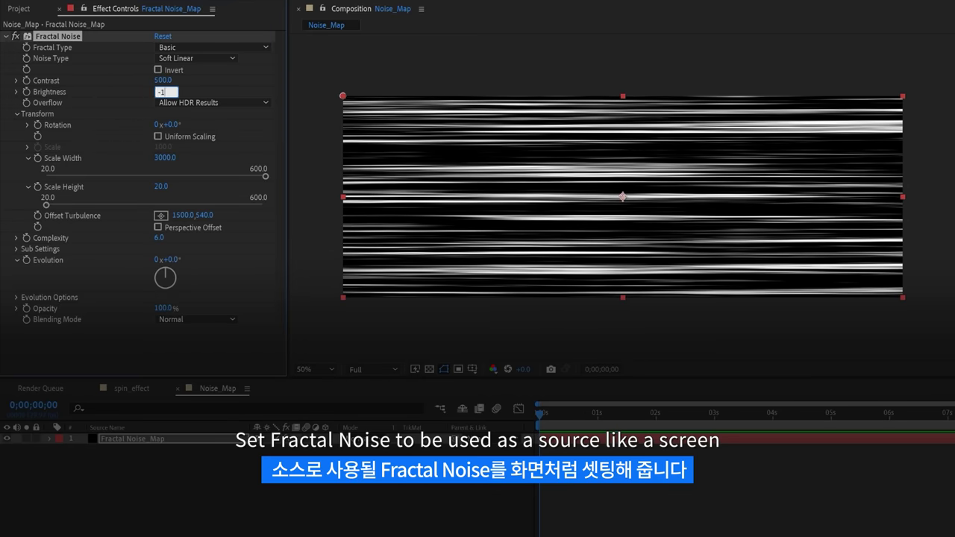
text(00.0)
click(74, 80)
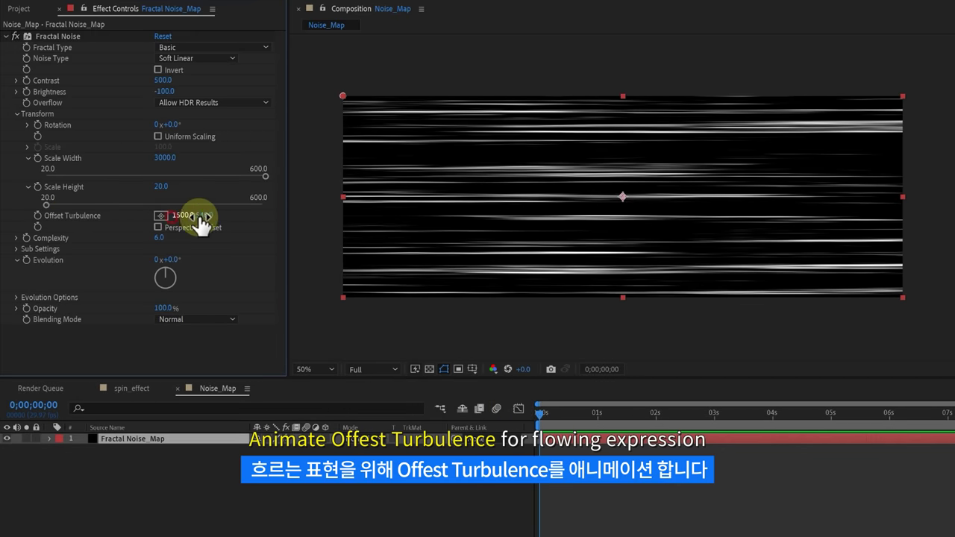
Step: Test-shift Offset Turbulence sideways, then revert it to 1500,540
mouse_move(182, 214)
mouse_down()
mouse_move(281, 216)
mouse_move(211, 233)
mouse_up()
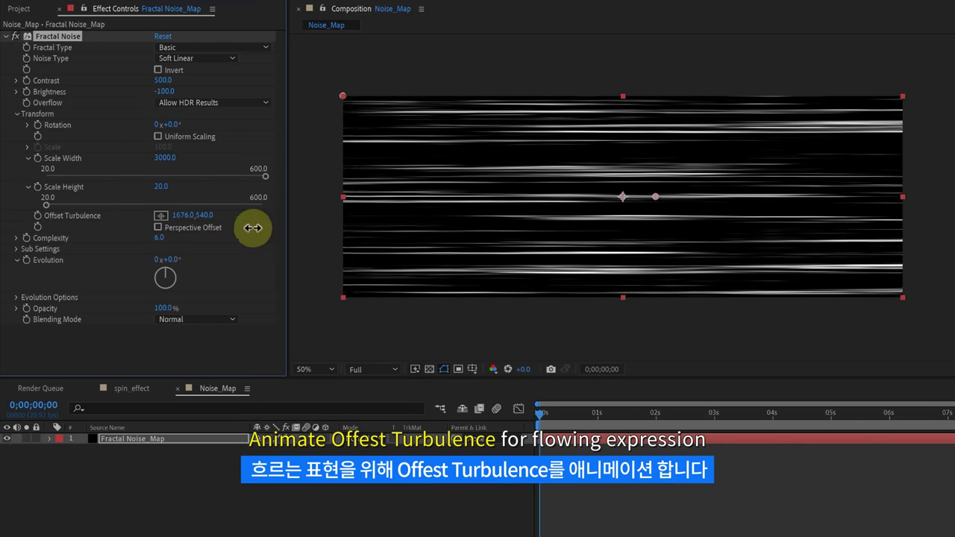
click(209, 223)
key(ctrl+z)
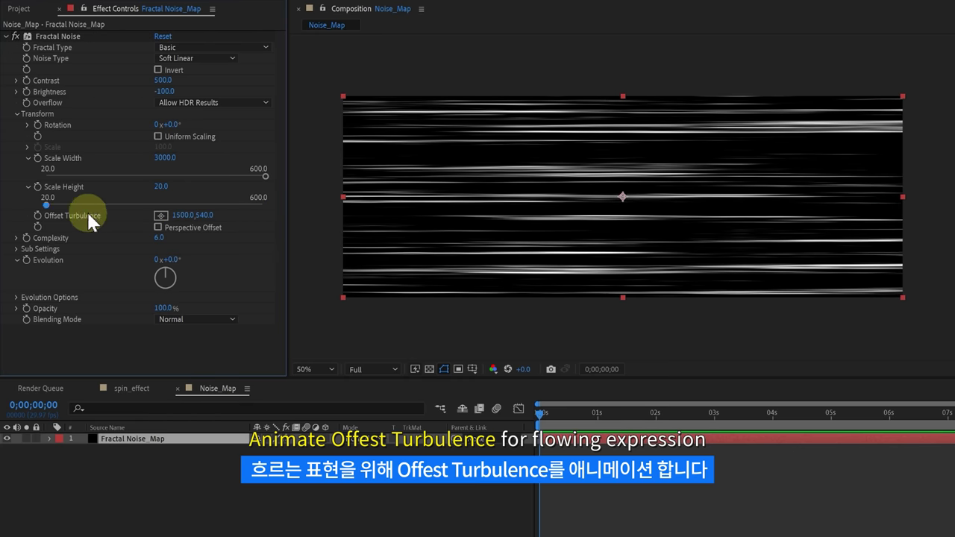
Step: Keyframe Offset Turbulence from 1500,540 at 0 s to 31240,540 near 8 s and preview
click(37, 215)
click(133, 441)
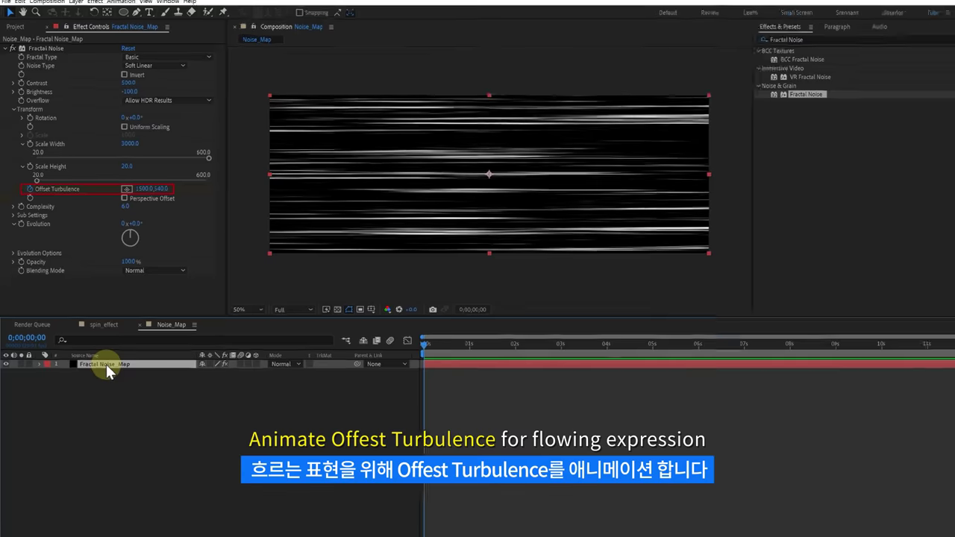
key(u)
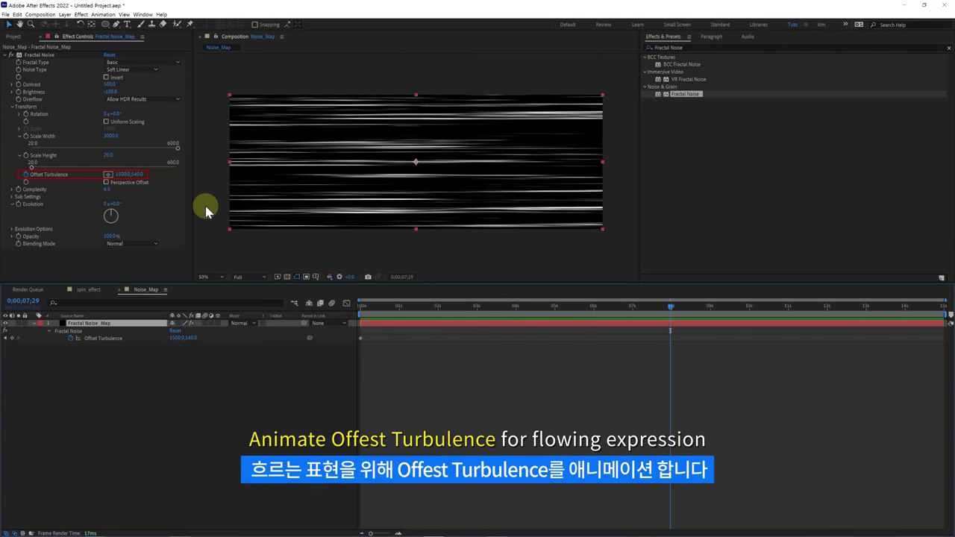
drag(118, 175, 953, 228)
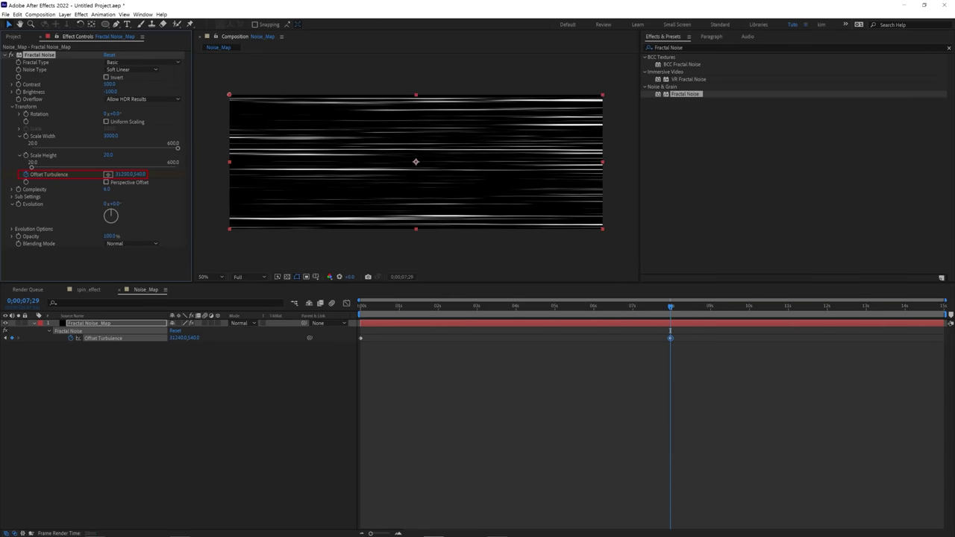
drag(670, 306, 358, 313)
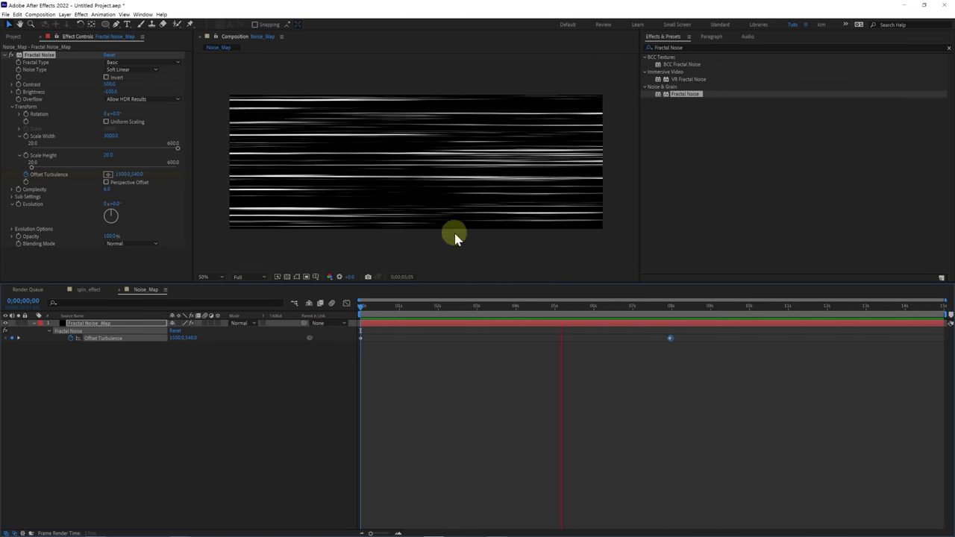
mouse_move(447, 309)
mouse_down()
mouse_move(524, 309)
mouse_move(475, 330)
mouse_up()
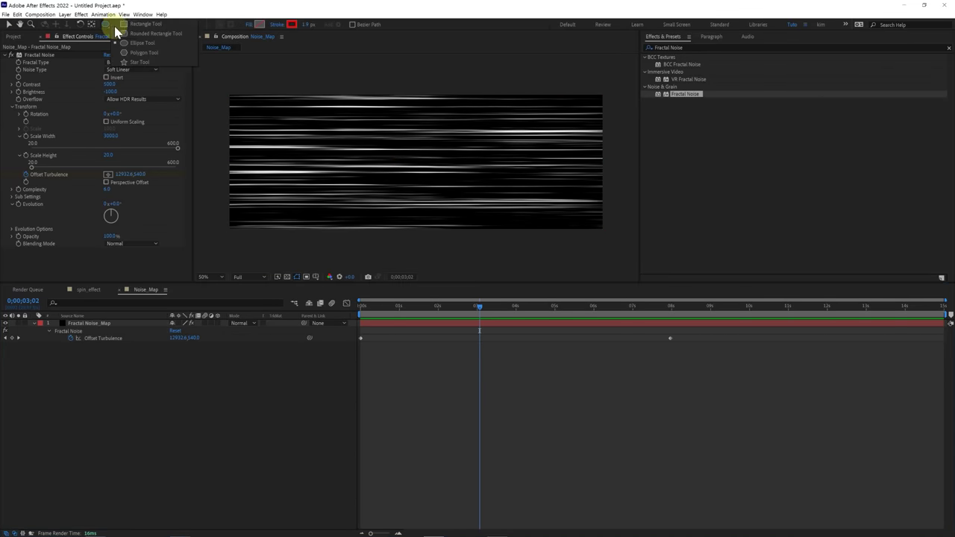
Step: Draw a centred rectangle mask on the noise layer with Mask Feather 445 px and view transparency
drag(105, 24, 131, 62)
click(426, 323)
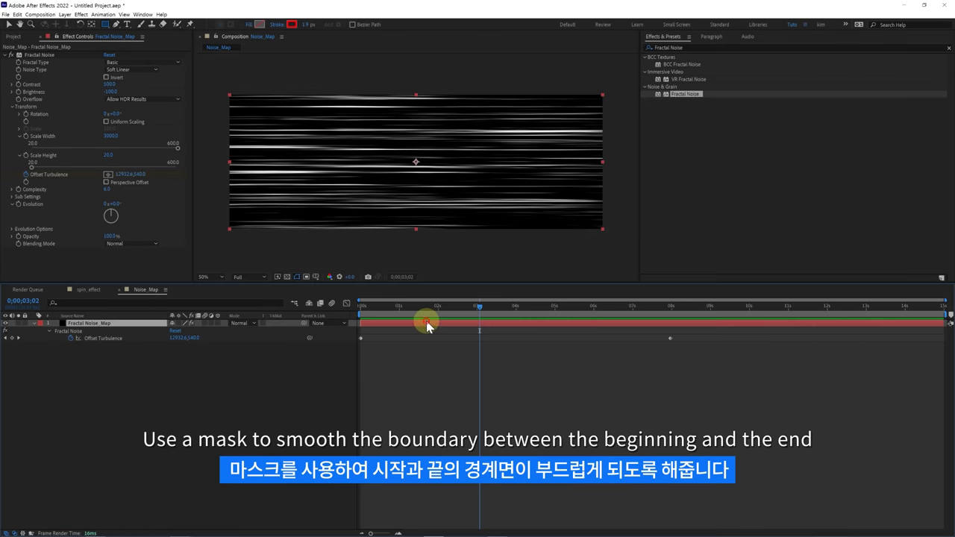
drag(416, 161, 511, 61)
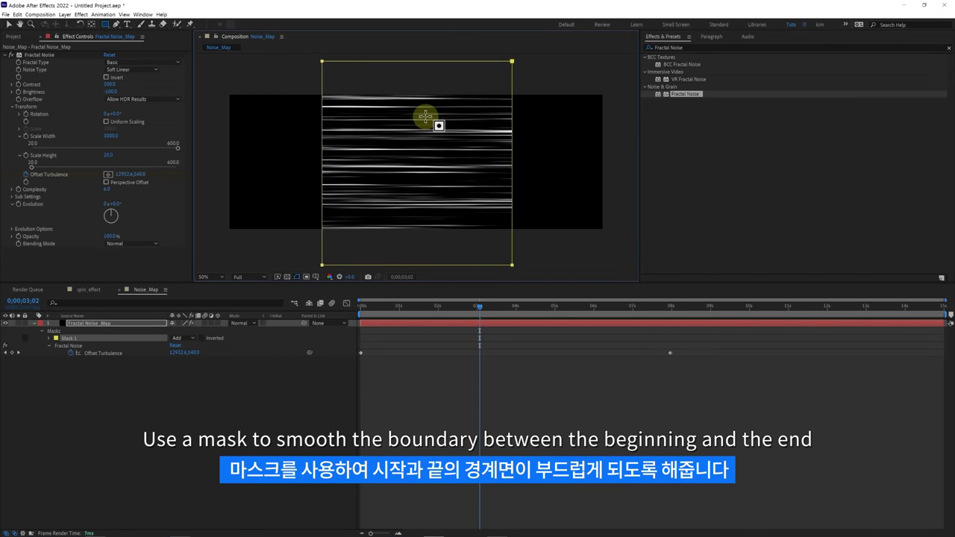
key(f)
drag(183, 337, 267, 331)
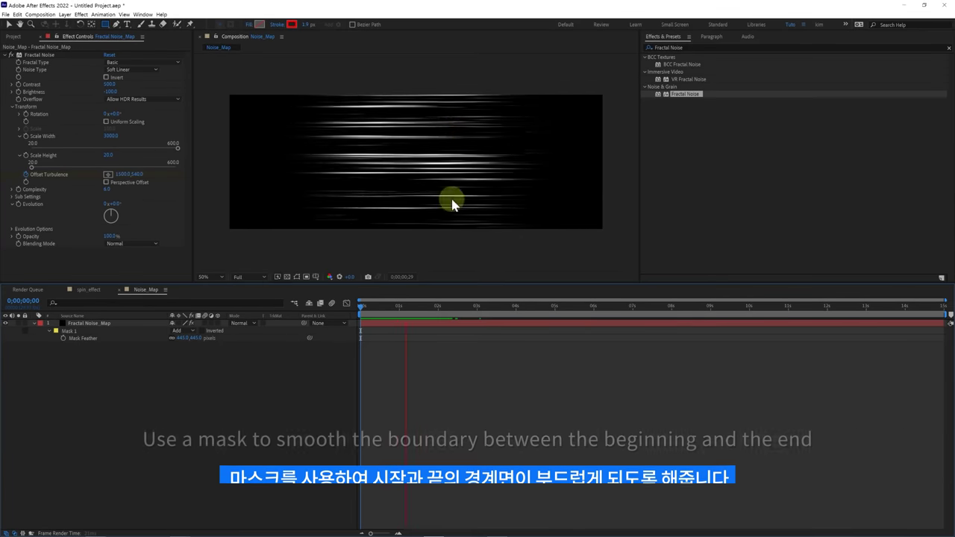
drag(407, 308, 419, 336)
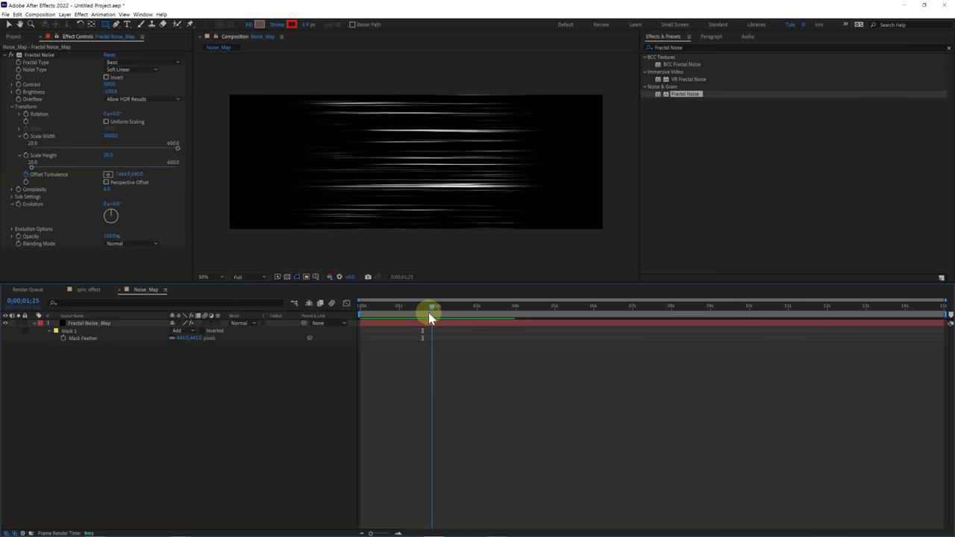
click(286, 278)
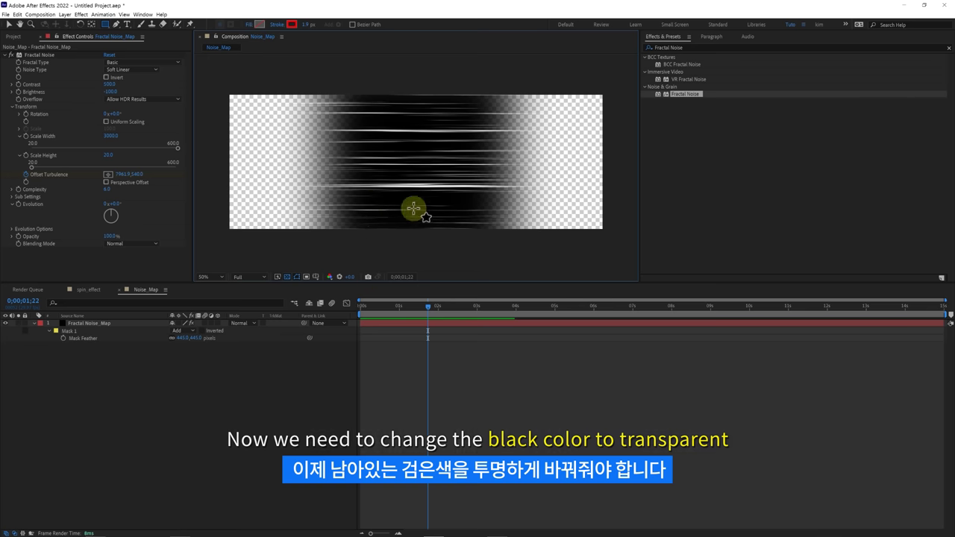
Step: Apply VC Color Vibrance to the noise layer and collapse Fractal Noise
click(689, 49)
text(vc)
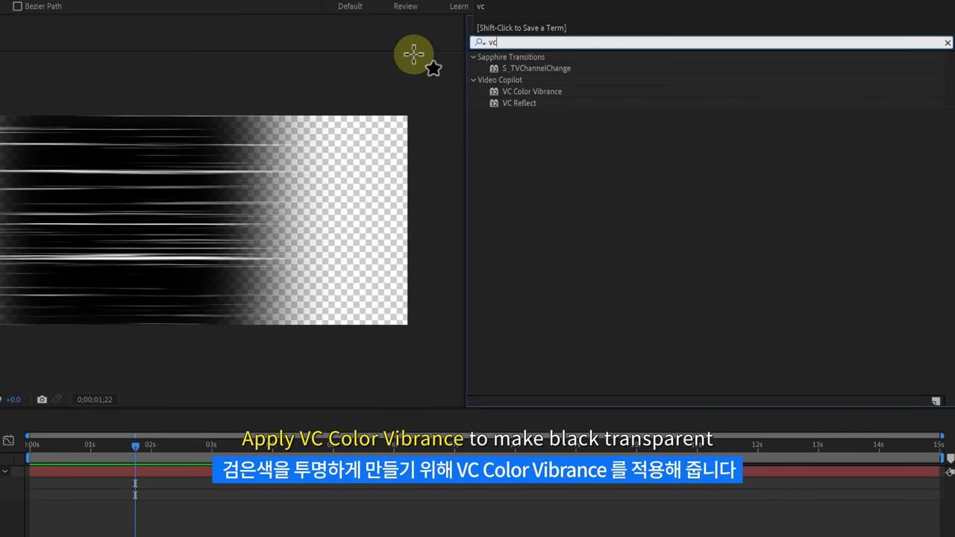
click(679, 77)
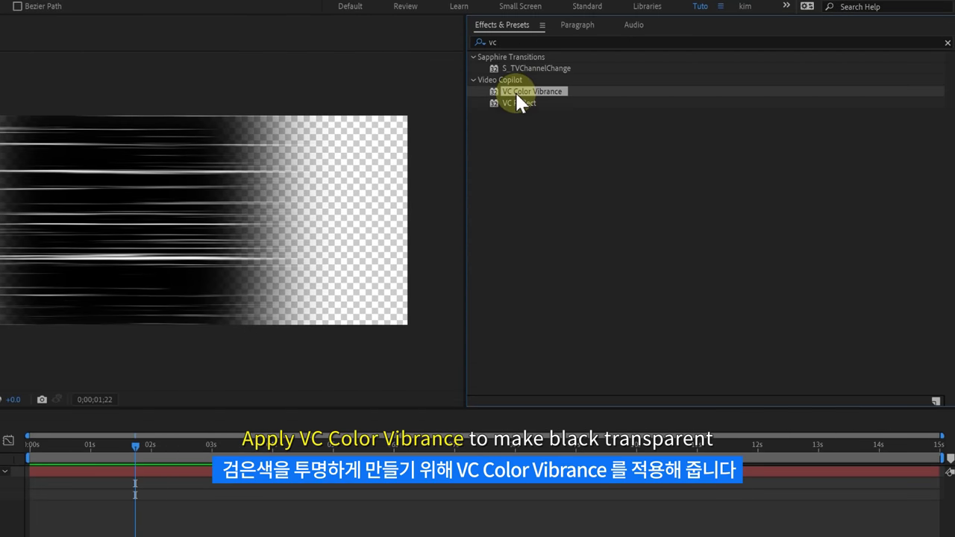
drag(515, 90, 179, 206)
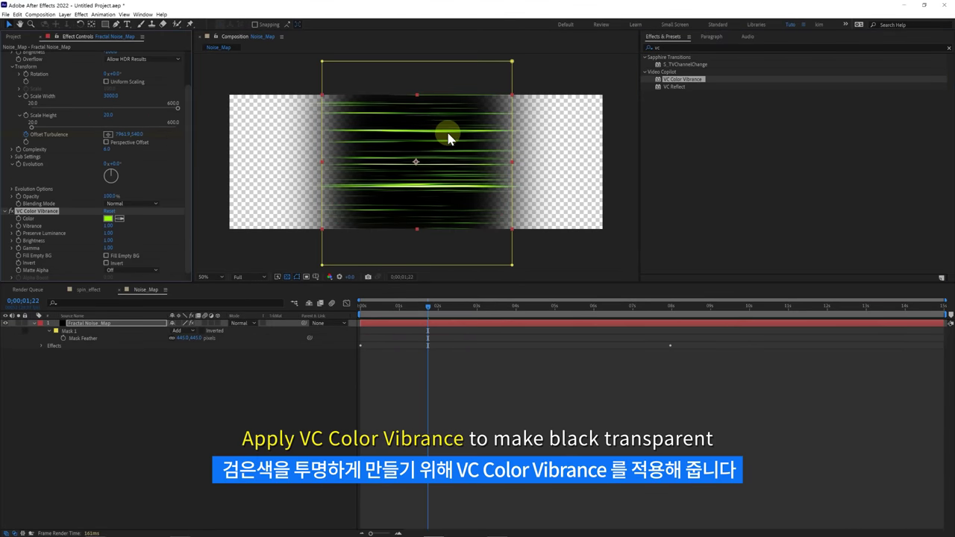
scroll(59, 72, up, 2)
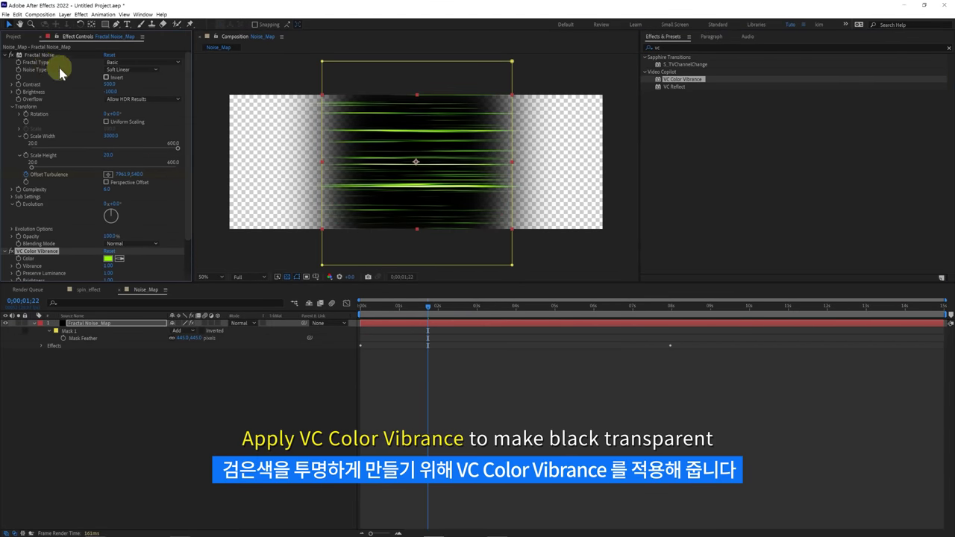
click(7, 56)
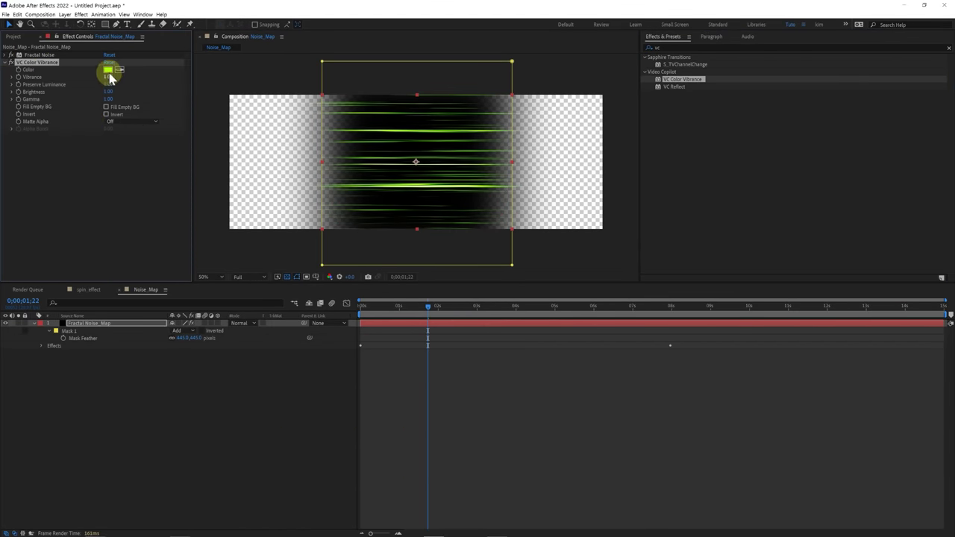
Step: Set the VC Color Vibrance colour to white and Matte Alpha to On
click(107, 70)
drag(529, 127, 547, 116)
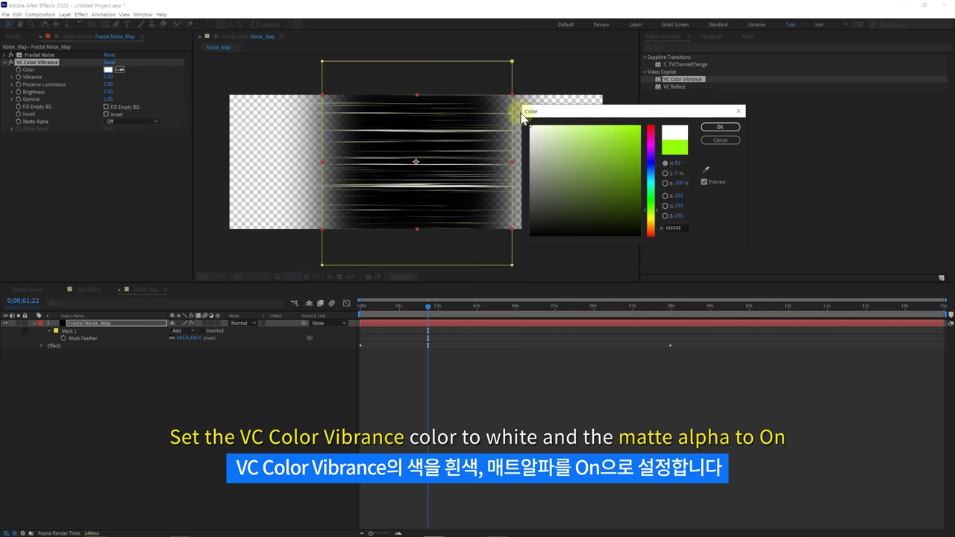
click(719, 127)
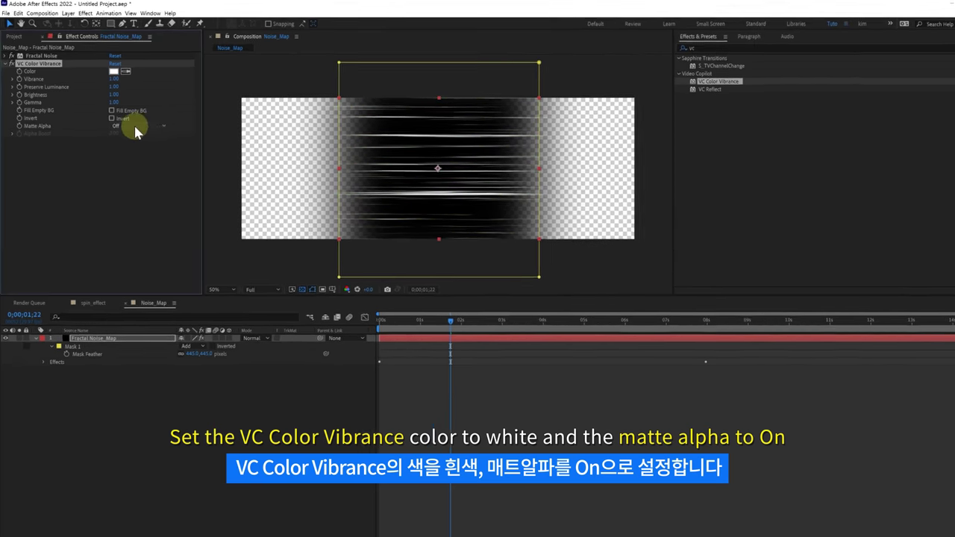
click(134, 121)
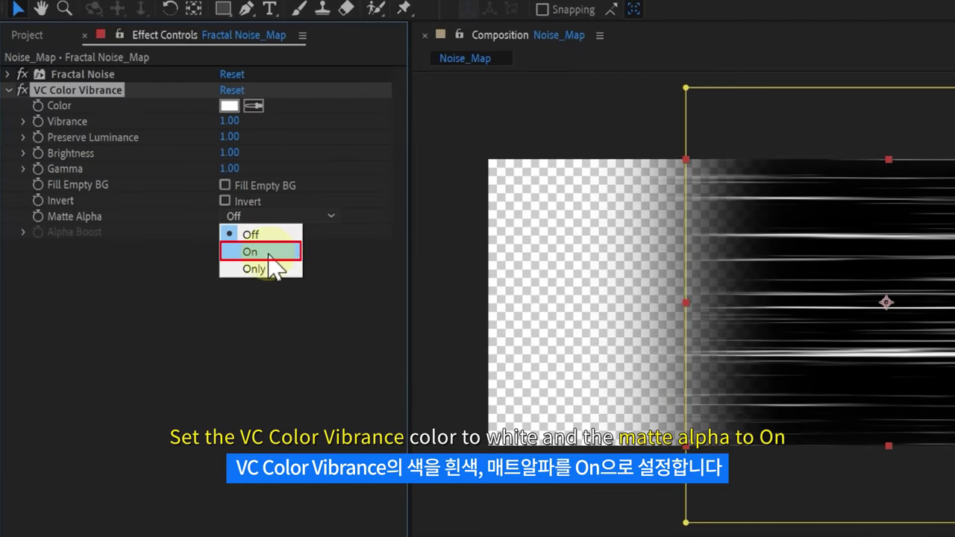
click(268, 253)
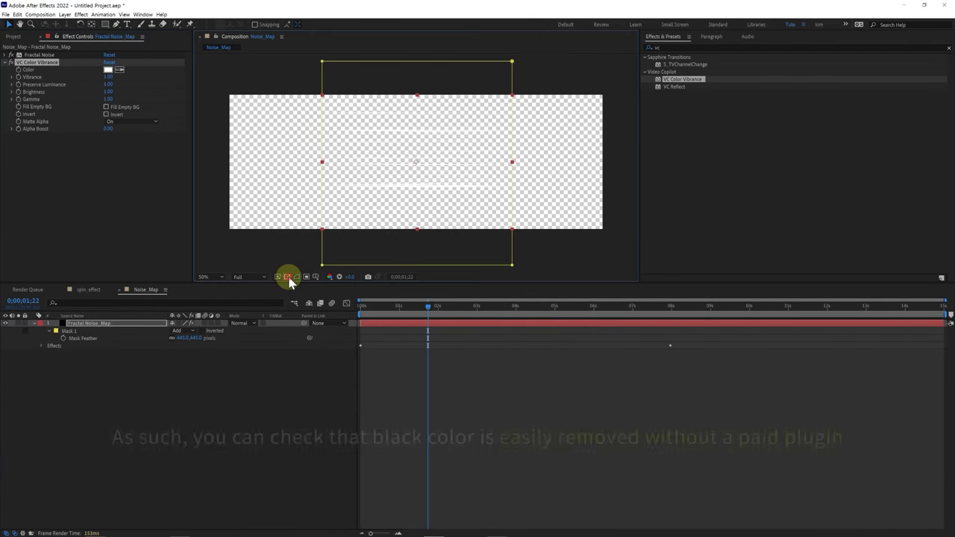
Step: Toggle the transparency grid repeatedly to confirm only white streaks remain, ending on black
click(288, 279)
click(288, 278)
click(288, 278)
click(288, 279)
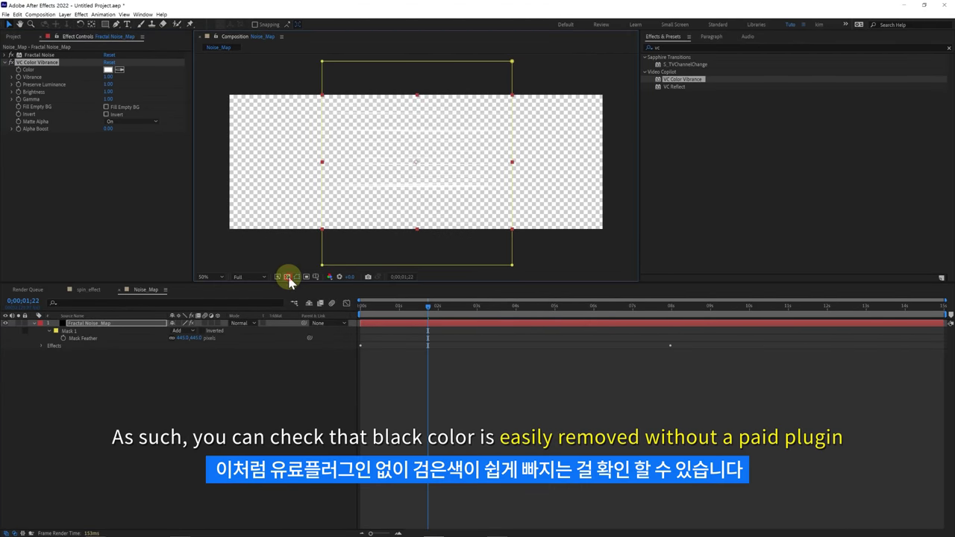
click(287, 279)
click(288, 279)
click(288, 278)
click(288, 278)
click(287, 279)
click(288, 279)
click(288, 278)
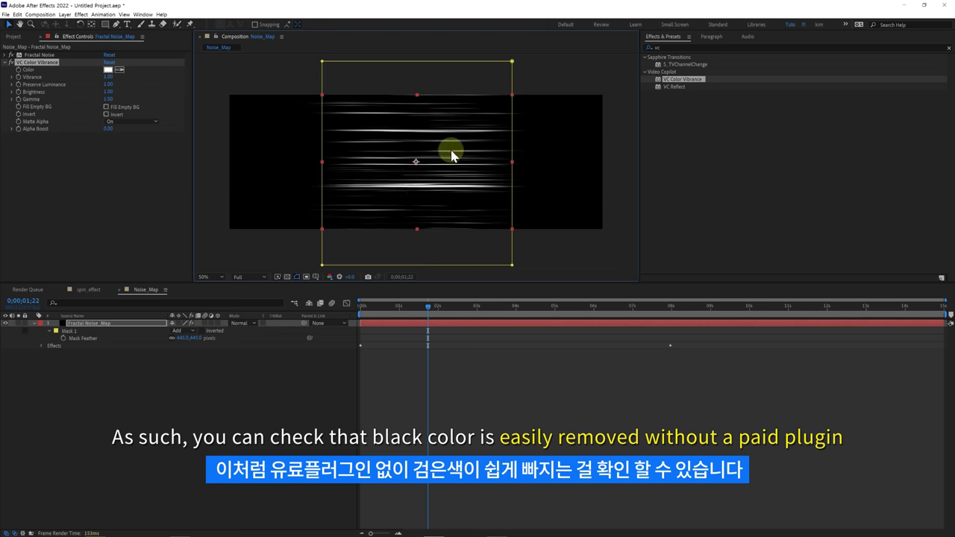
click(89, 182)
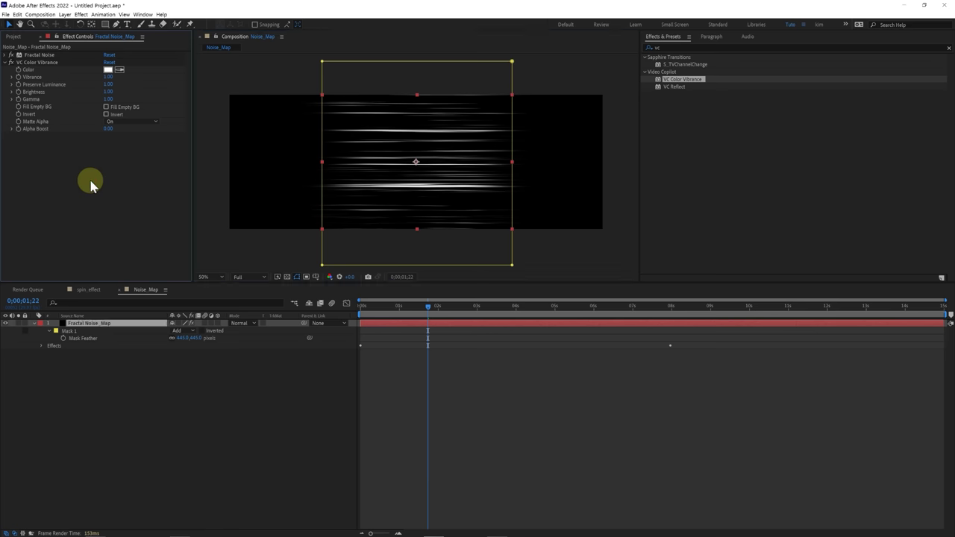
Step: Add Noise_Map to spin_effect as hidden layer 3, below Image.png
click(88, 291)
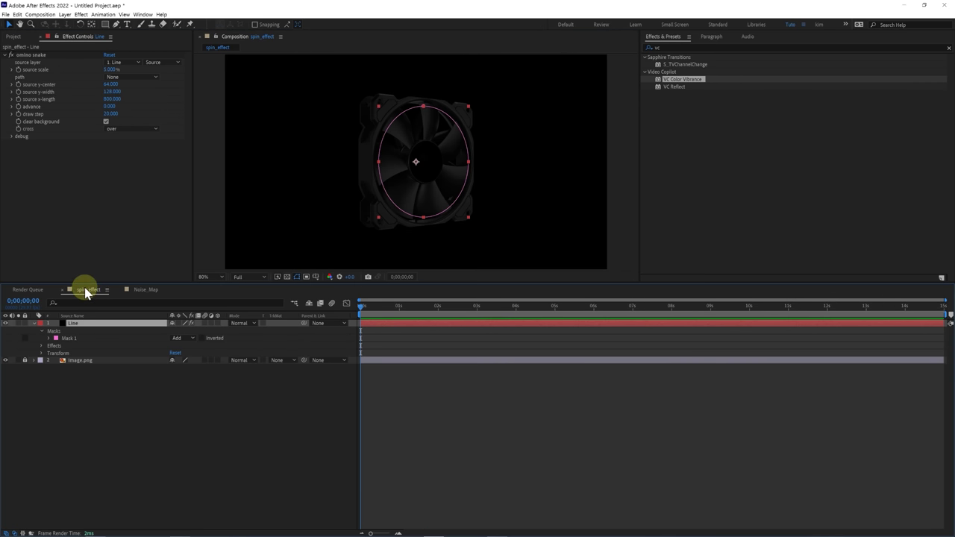
click(12, 37)
drag(21, 113, 79, 301)
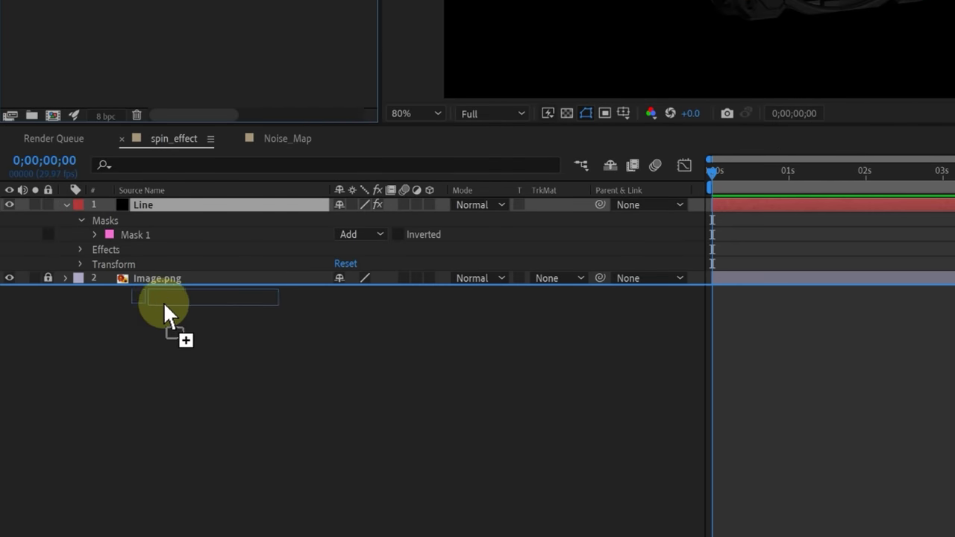
drag(156, 249, 154, 305)
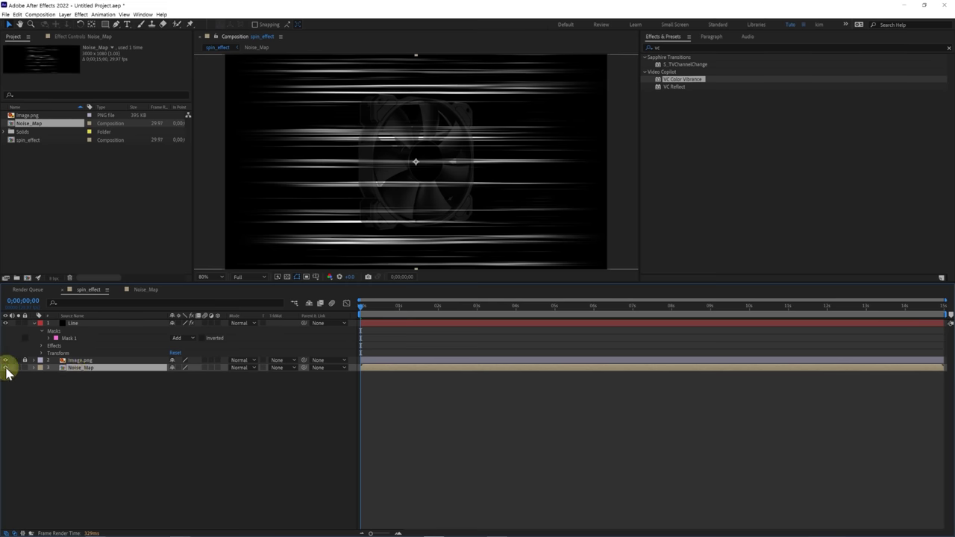
click(6, 367)
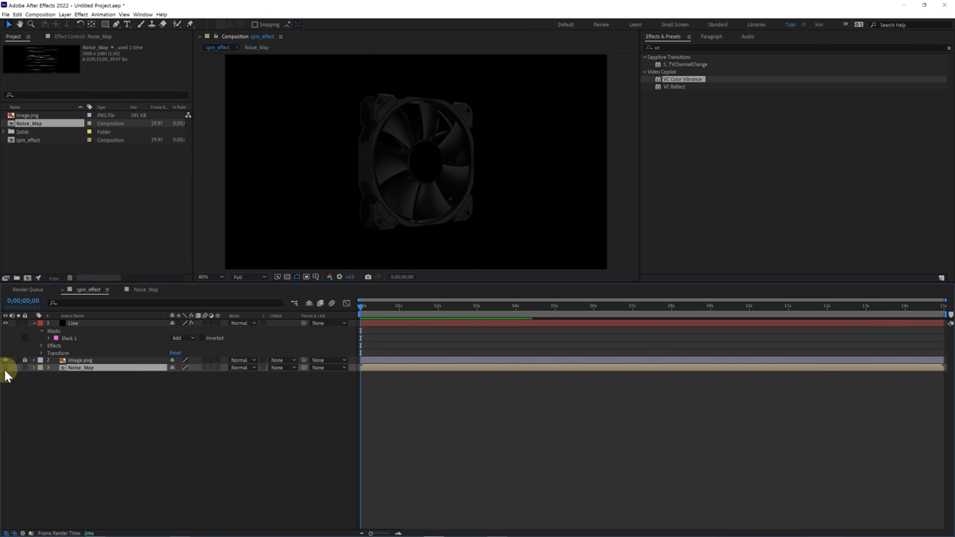
Step: Set the Line layer's omino snake source layer to Noise_Map and its path to Mask 1
click(74, 324)
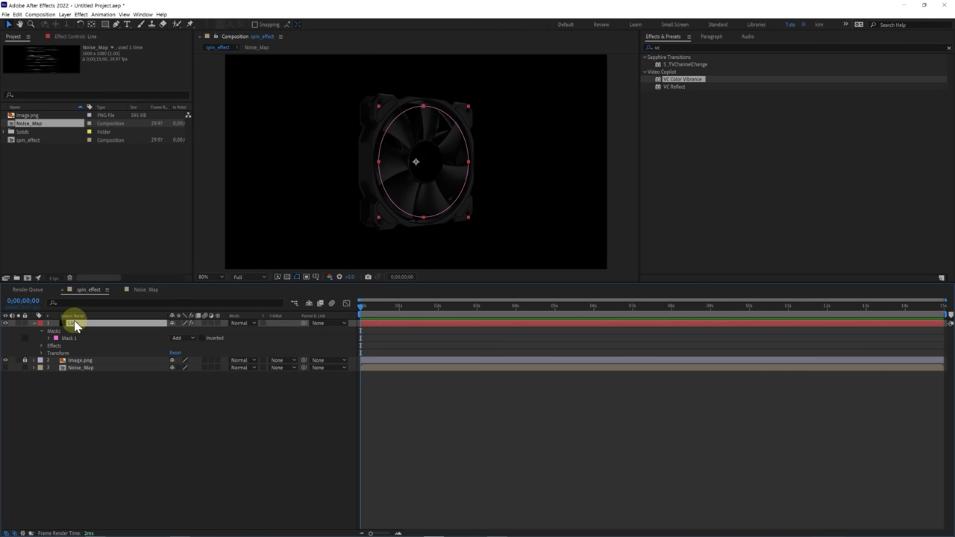
click(66, 37)
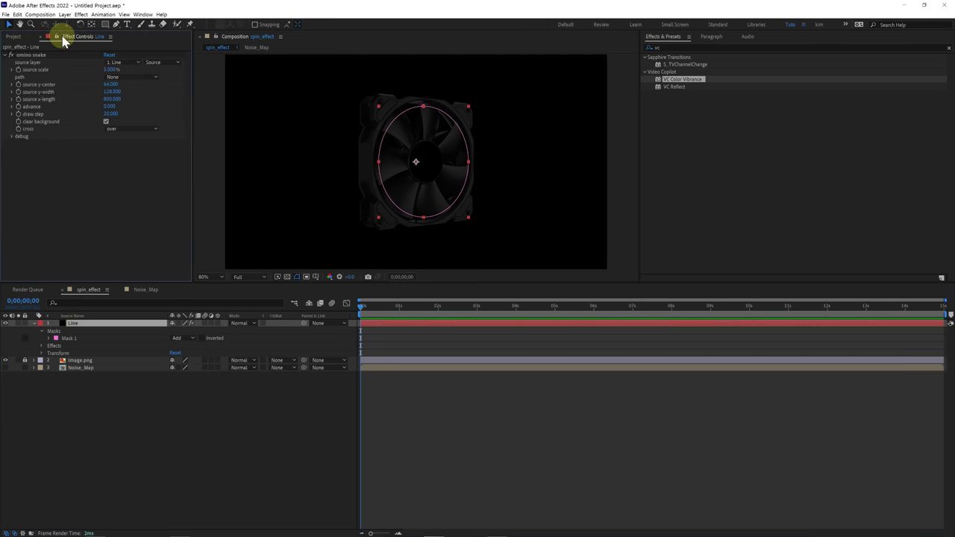
click(121, 61)
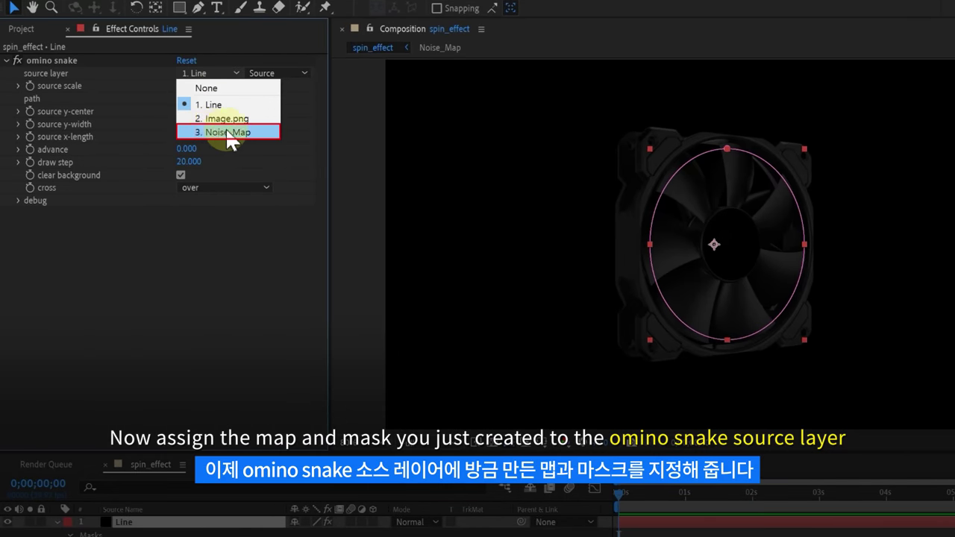
click(215, 133)
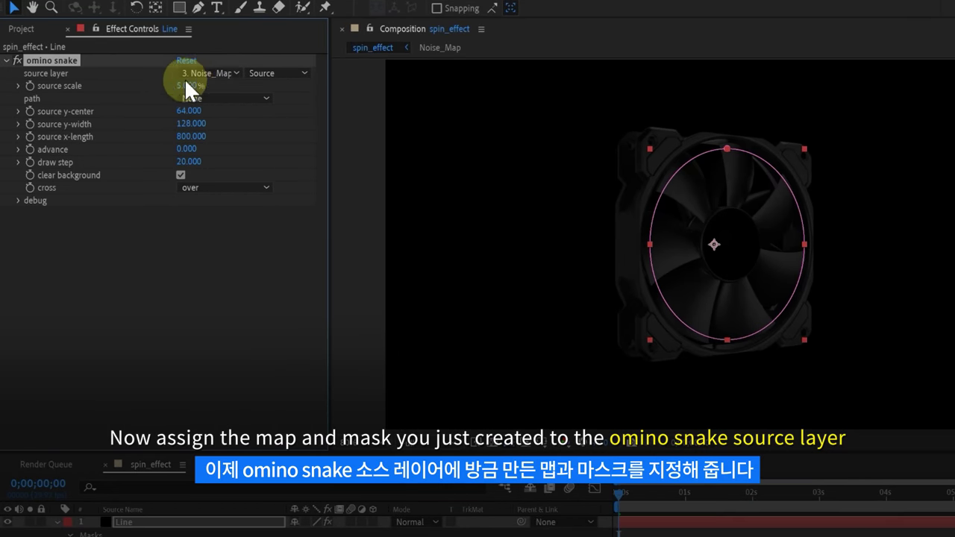
click(196, 97)
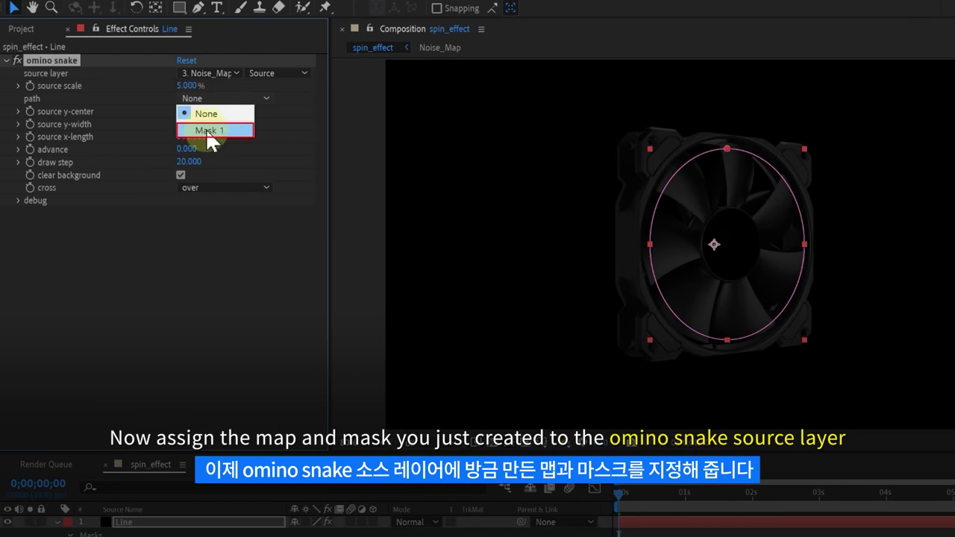
click(205, 128)
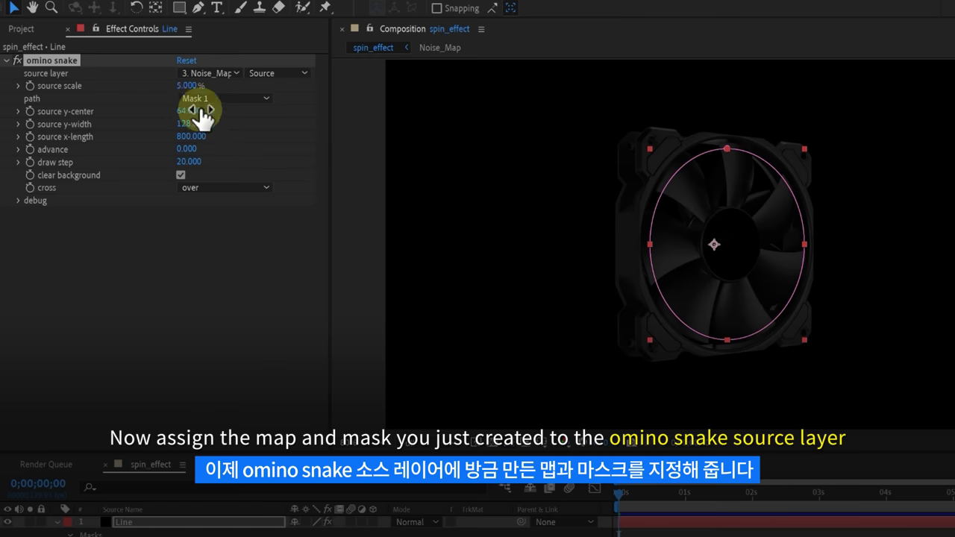
Step: Set the snake's source scale to 100, x-length to 2000 and draw step to 1
click(756, 224)
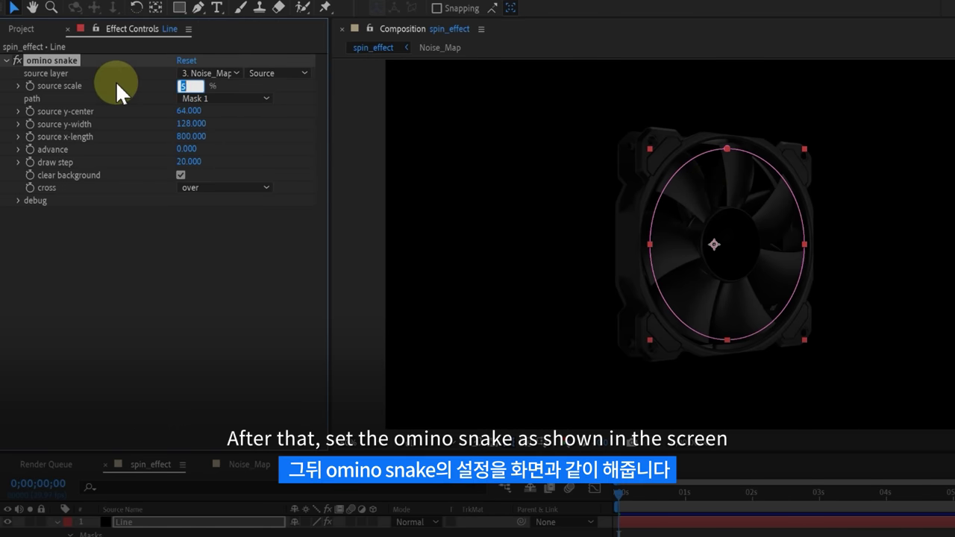
text(100)
key(Return)
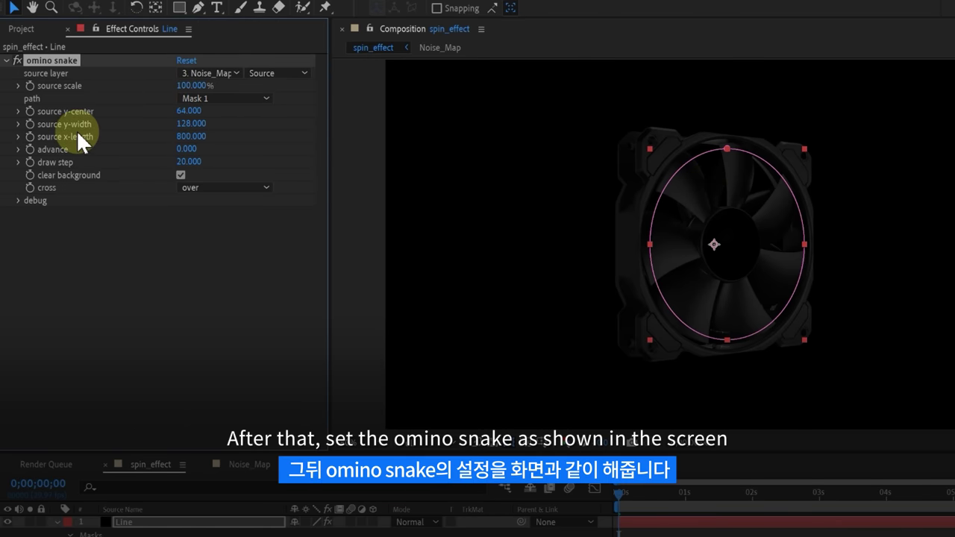
drag(202, 137, 285, 136)
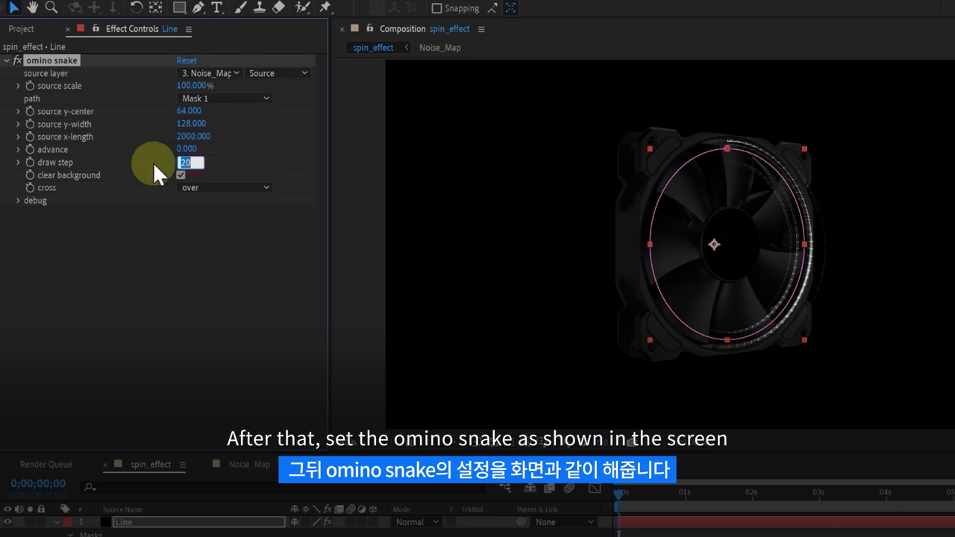
text(1)
key(Return)
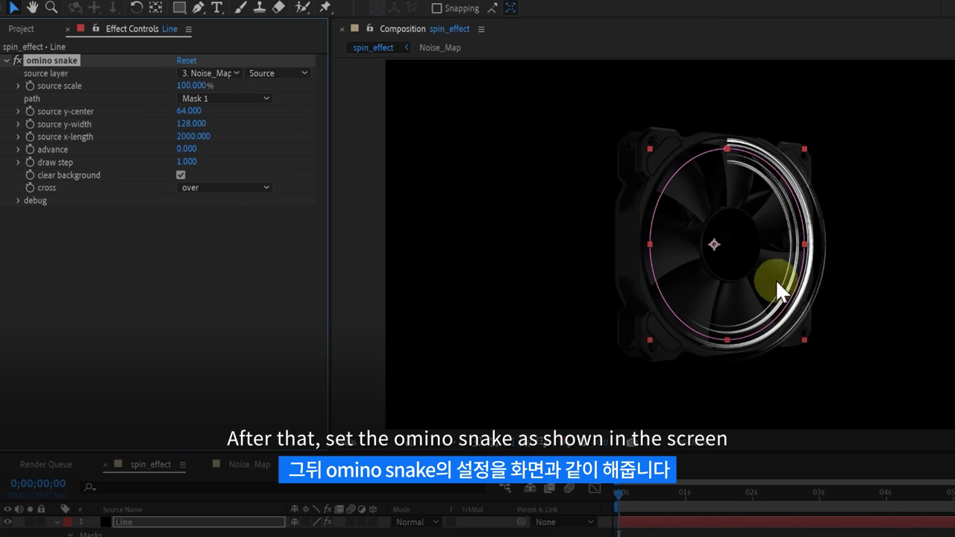
click(222, 205)
Step: Set the snake's advance to -410 and source scale to 72%, then preview the rings
mouse_move(191, 153)
mouse_down()
mouse_move(103, 148)
mouse_move(113, 151)
mouse_up()
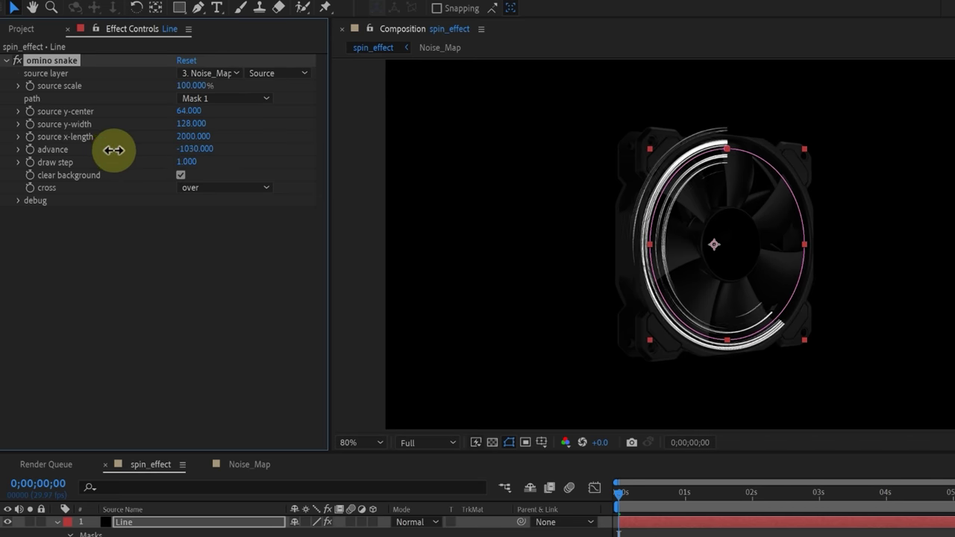
click(186, 149)
text(-)
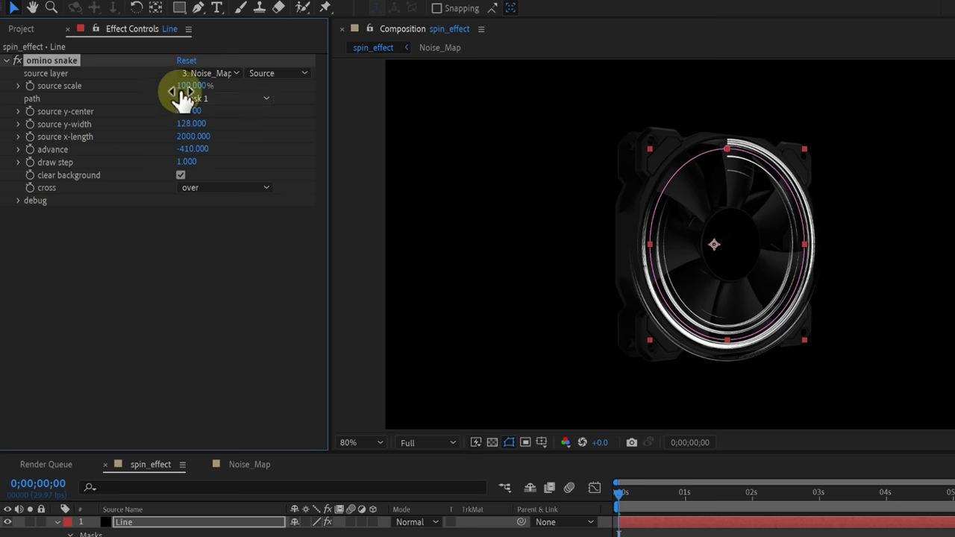
drag(181, 85, 165, 83)
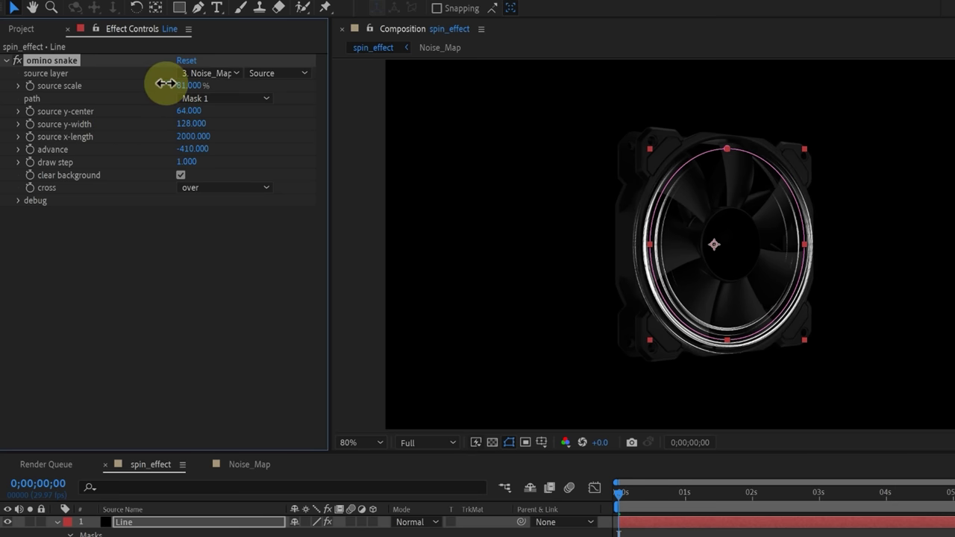
click(187, 84)
text(72)
key(Return)
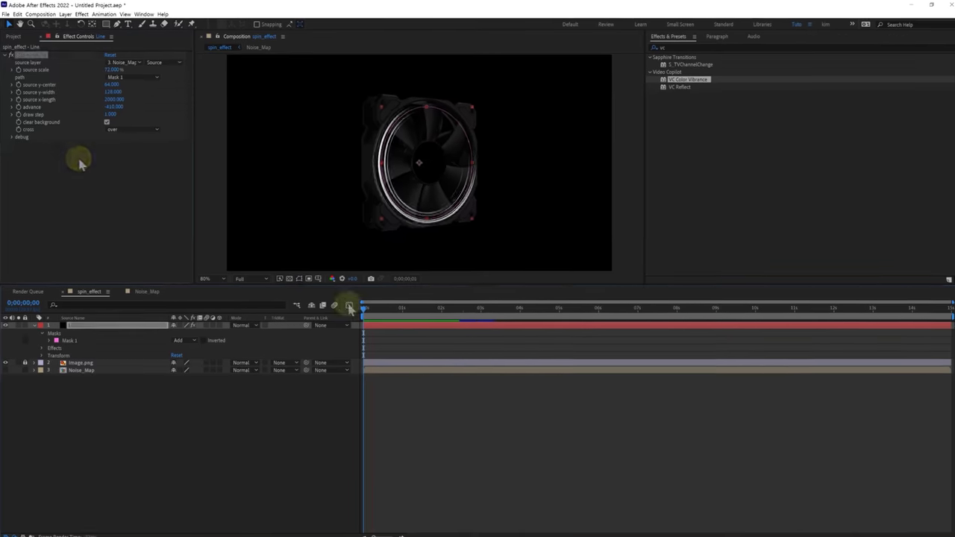
key(space)
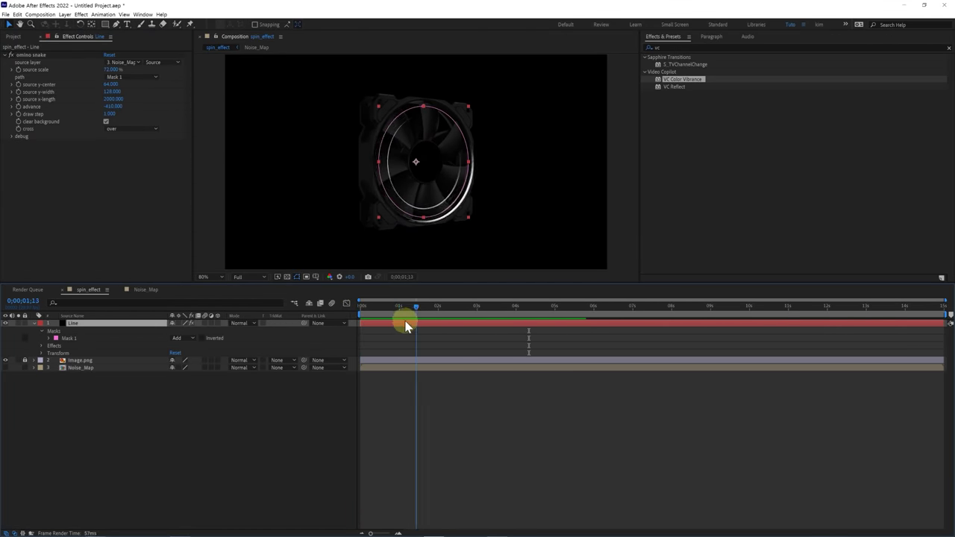
Step: Stop the ring preview and hide the mask outline in the Composition viewer
key(space)
key(space)
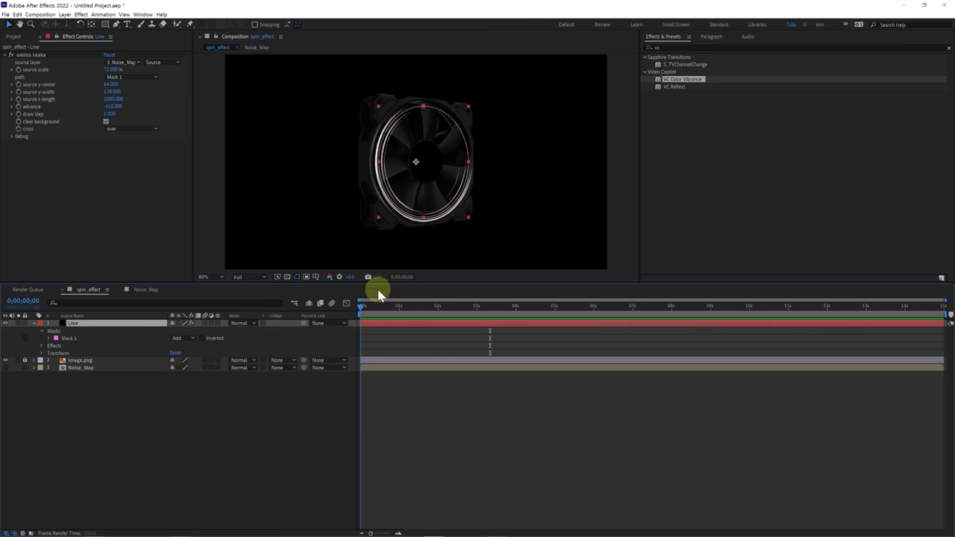
key(space)
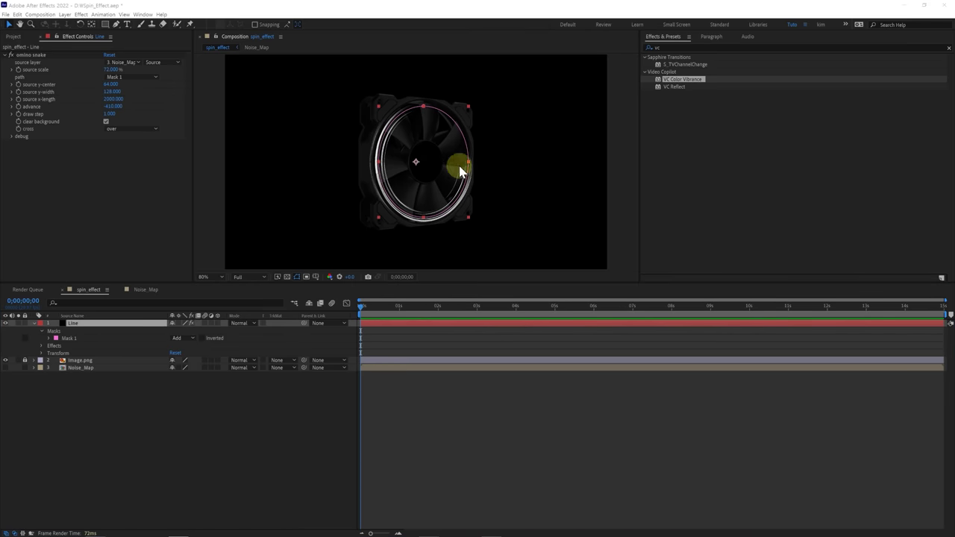
click(298, 278)
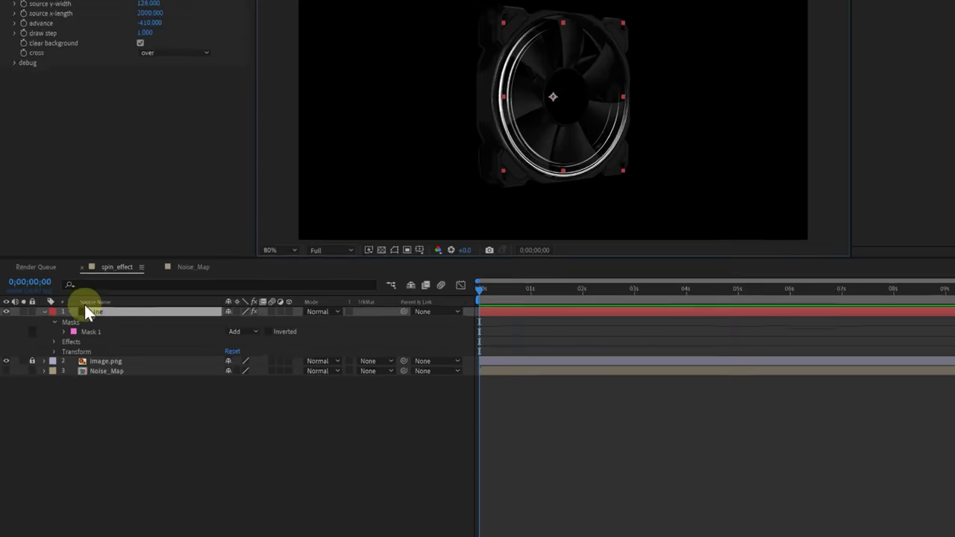
Step: Duplicate Line as Line_2, hide the original Line, and raise the copy's advance to 490
key(ctrl+d)
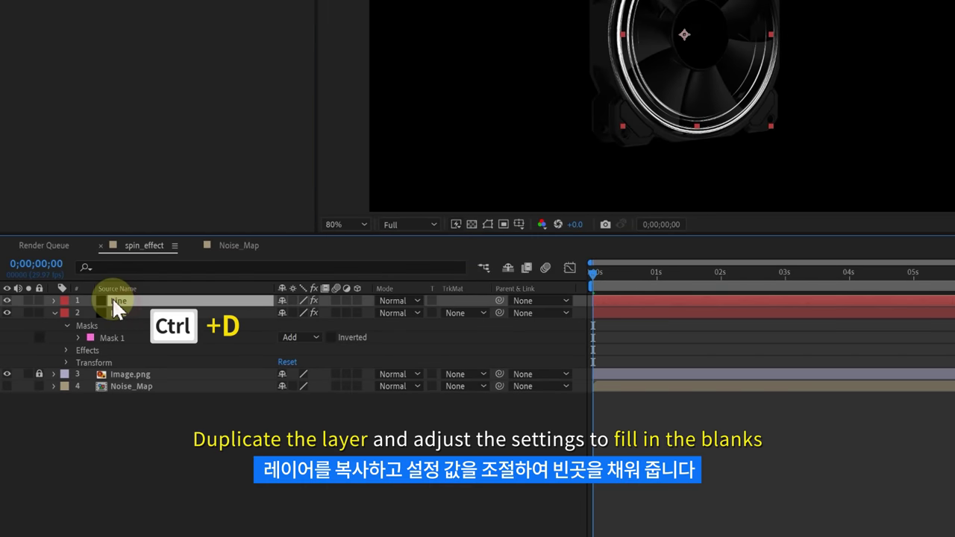
key(Return)
key(Return)
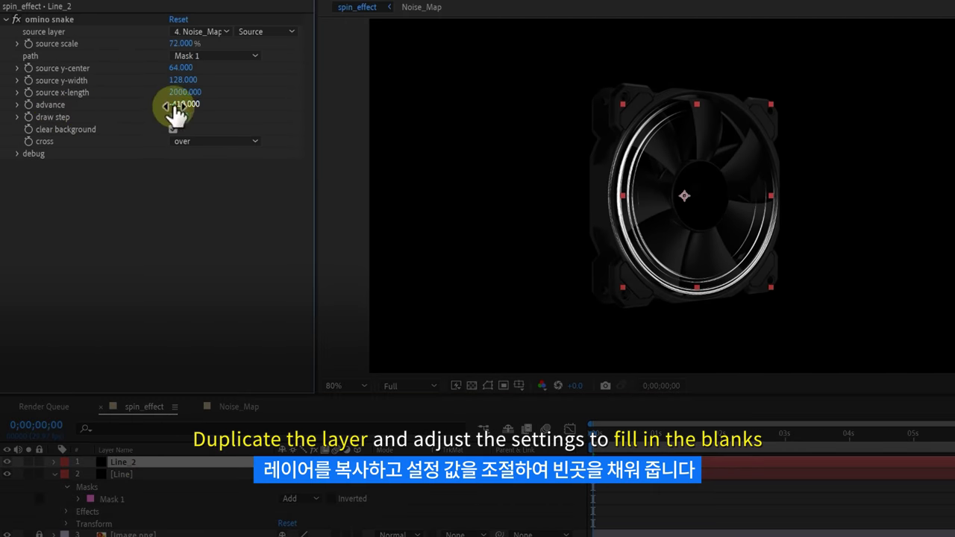
drag(183, 105, 242, 107)
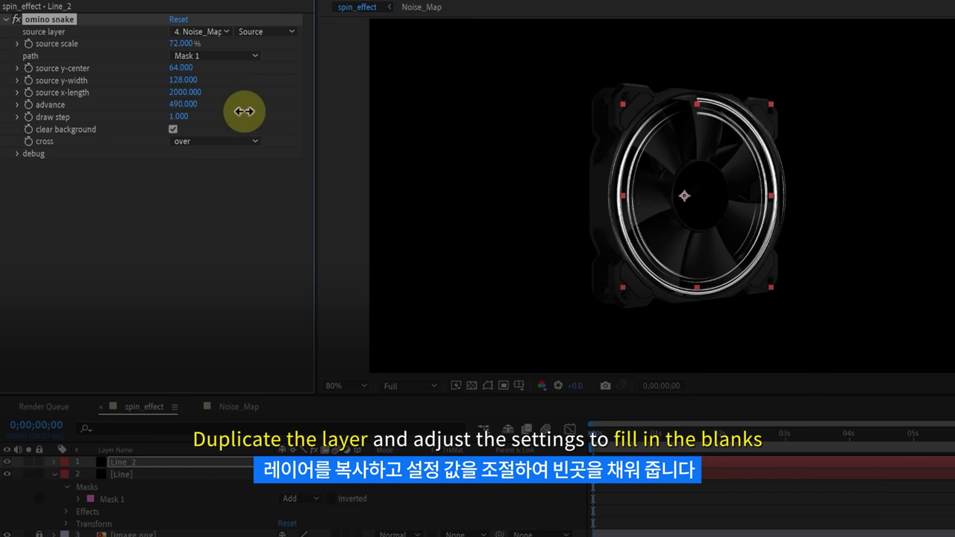
click(7, 474)
click(129, 442)
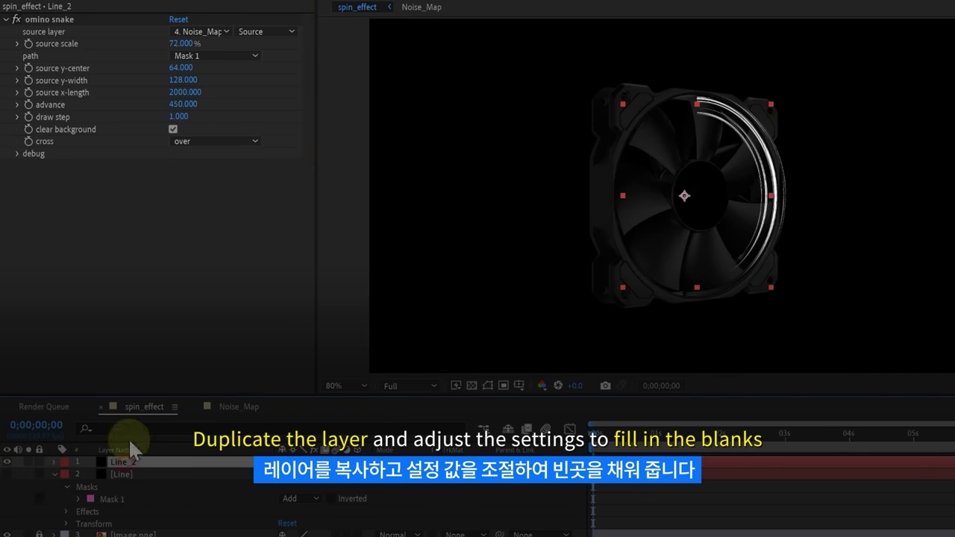
drag(182, 104, 196, 108)
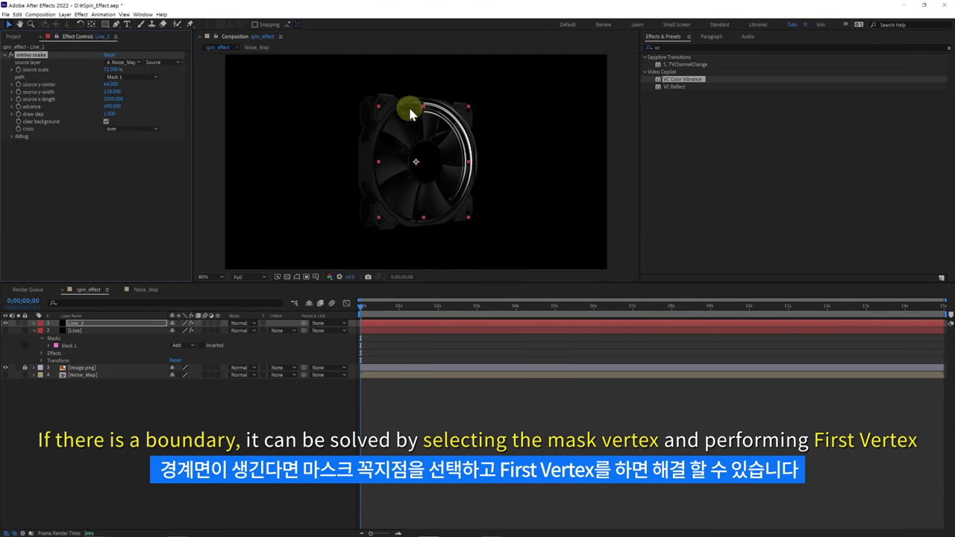
Step: Make the ring mask's bottom point its first vertex
click(297, 277)
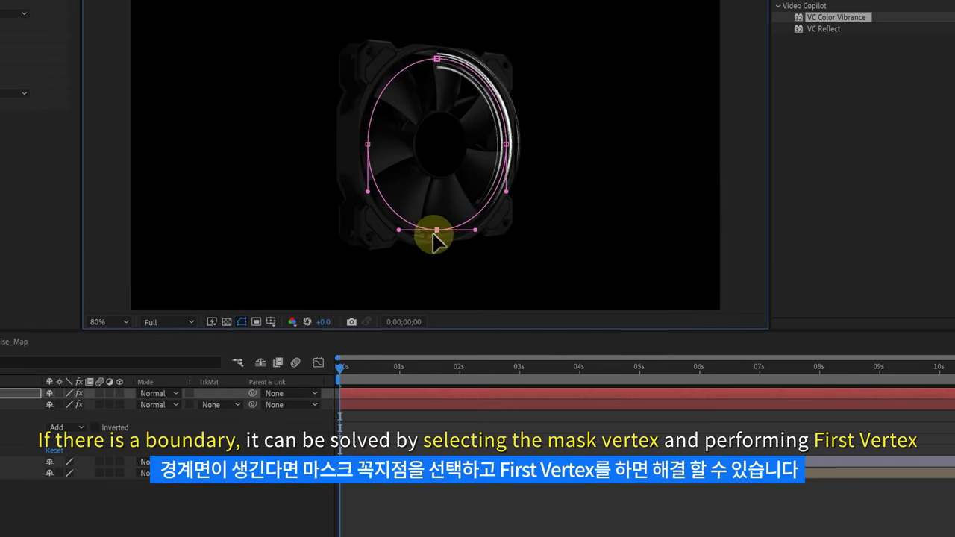
right_click(436, 231)
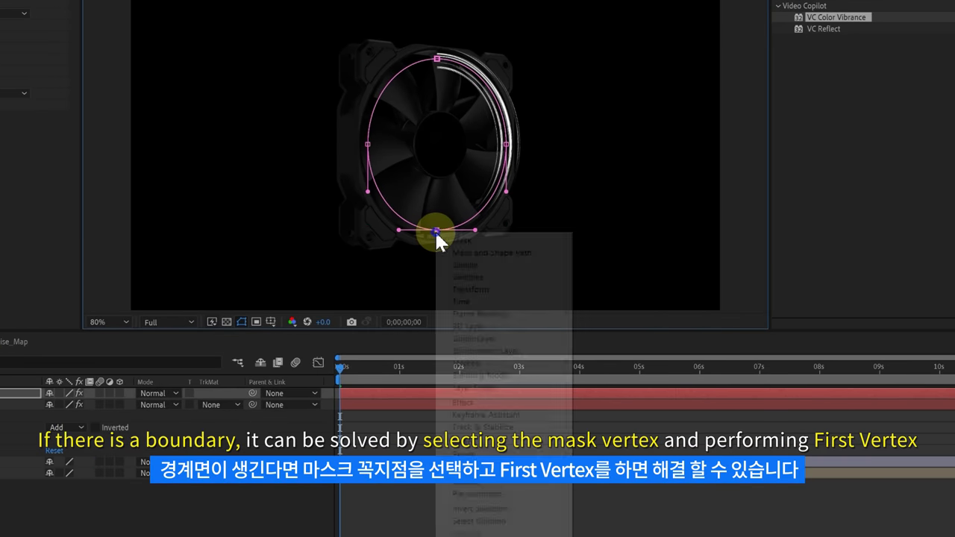
mouse_move(559, 254)
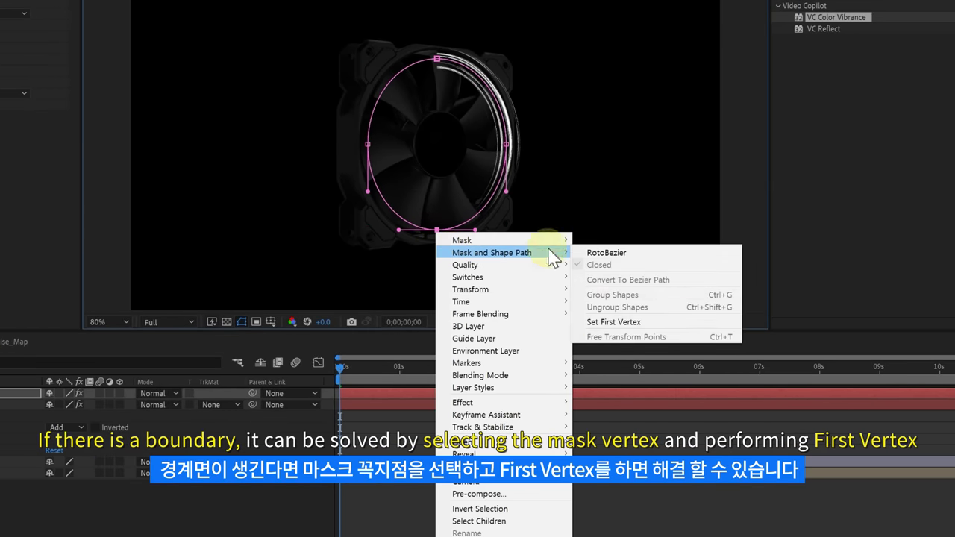
click(601, 323)
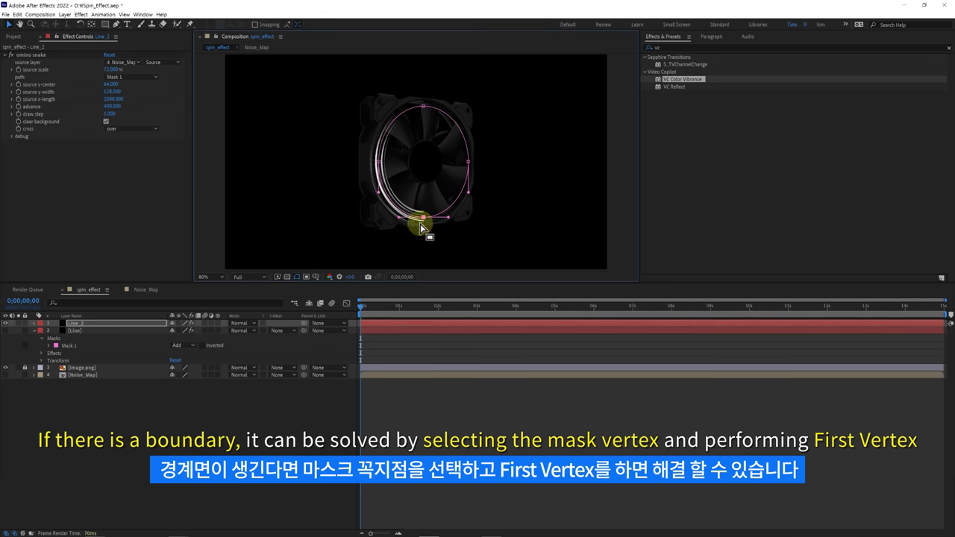
Step: Give Line_2's snake source scale 48, y-width 39 and advance -70, then preview
drag(112, 106, 128, 118)
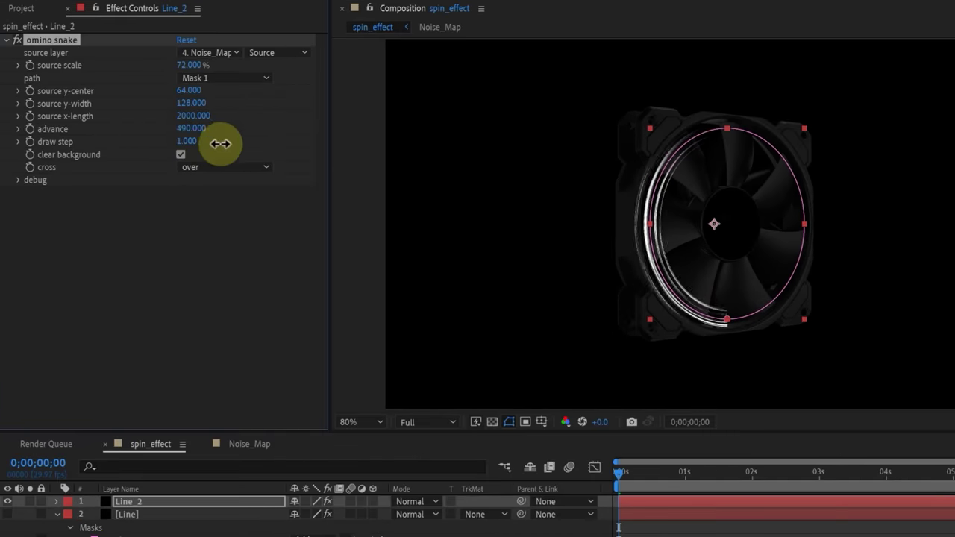
drag(220, 149, 131, 147)
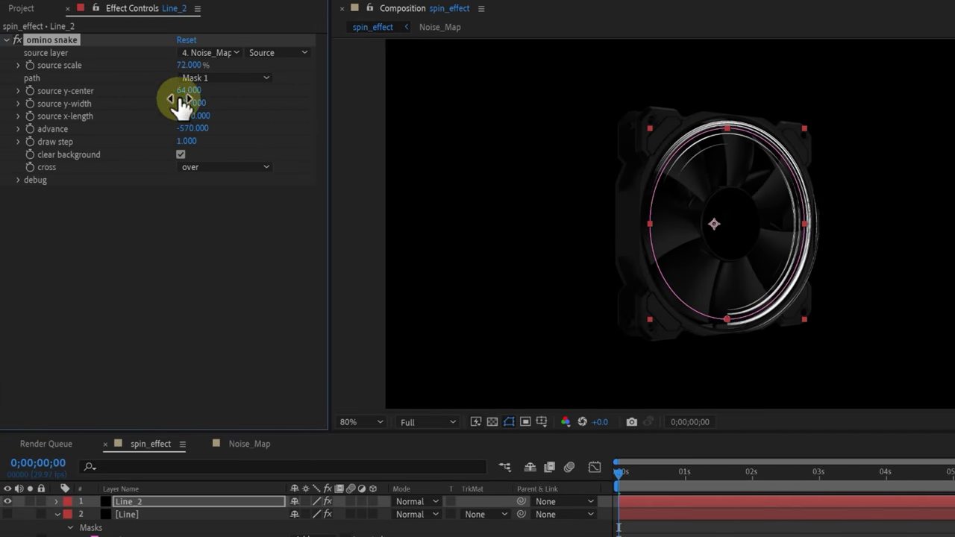
click(188, 65)
text(48)
key(Return)
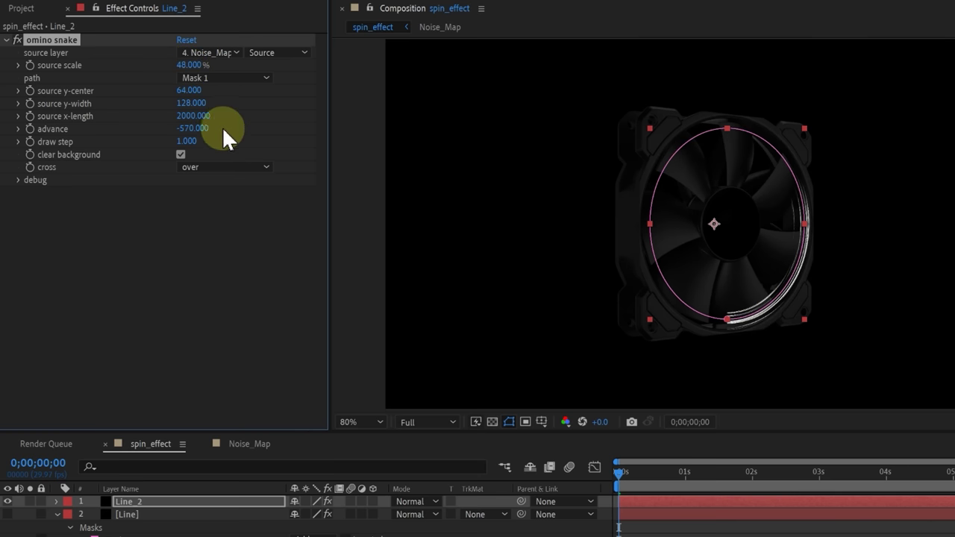
drag(194, 128, 234, 132)
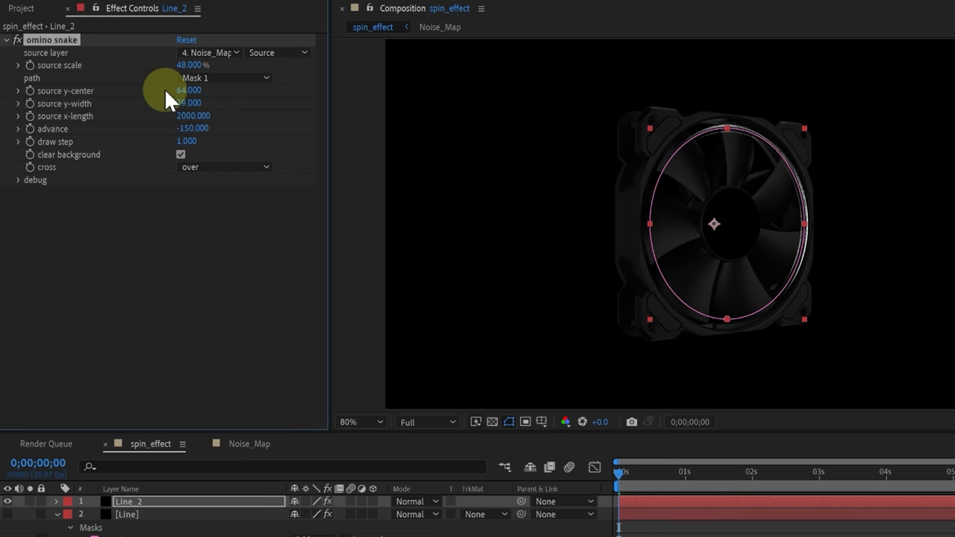
click(183, 128)
text(-70.000)
key(Return)
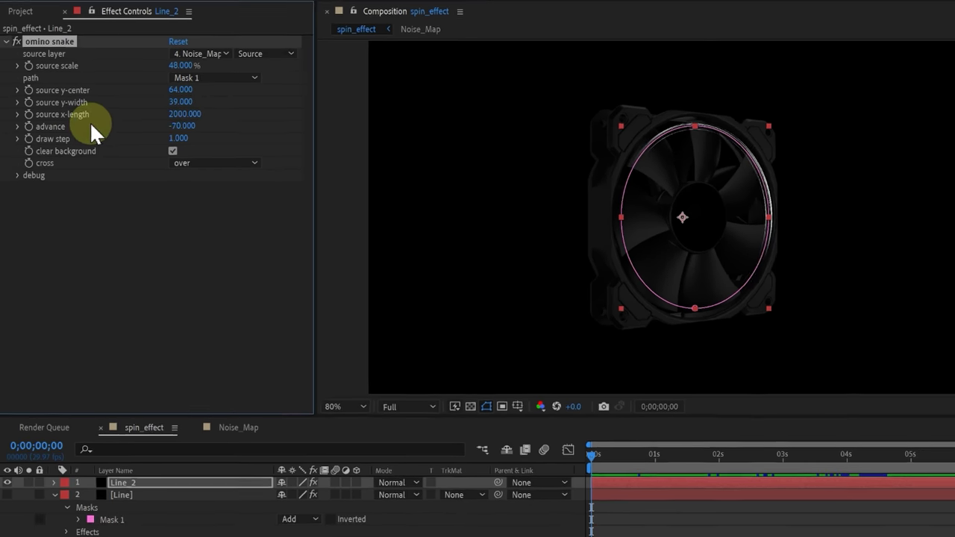
key(space)
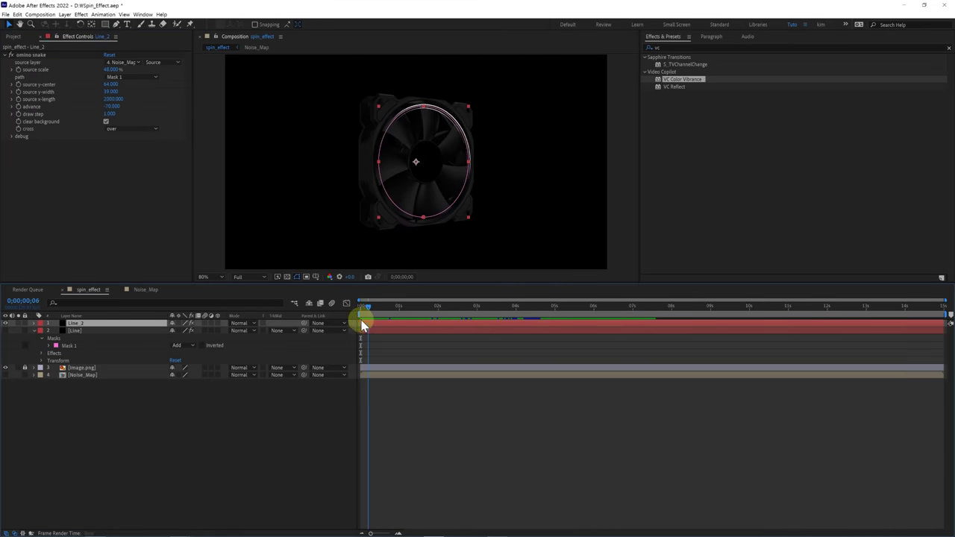
Step: Preview the ring trail, scrubbing the timeline and returning to the first frame
click(362, 324)
click(368, 356)
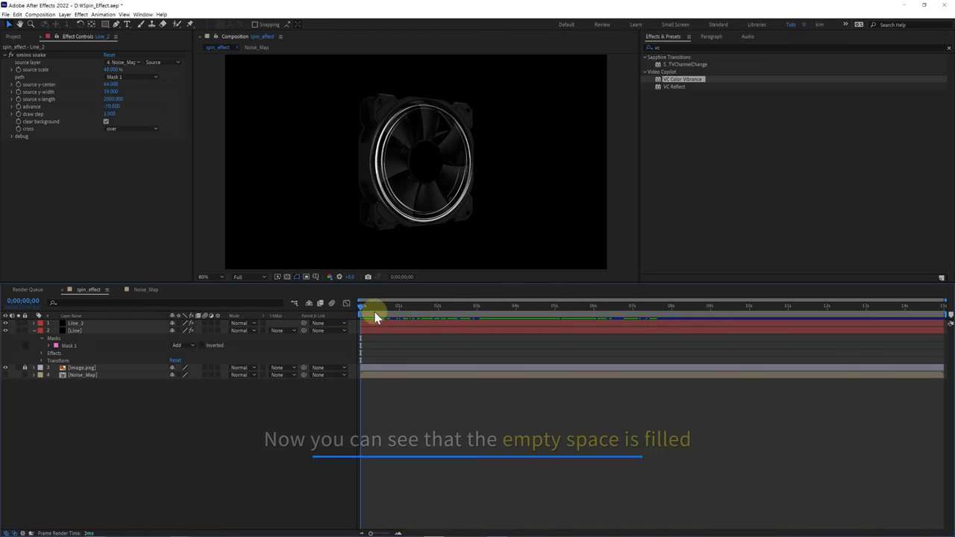
key(space)
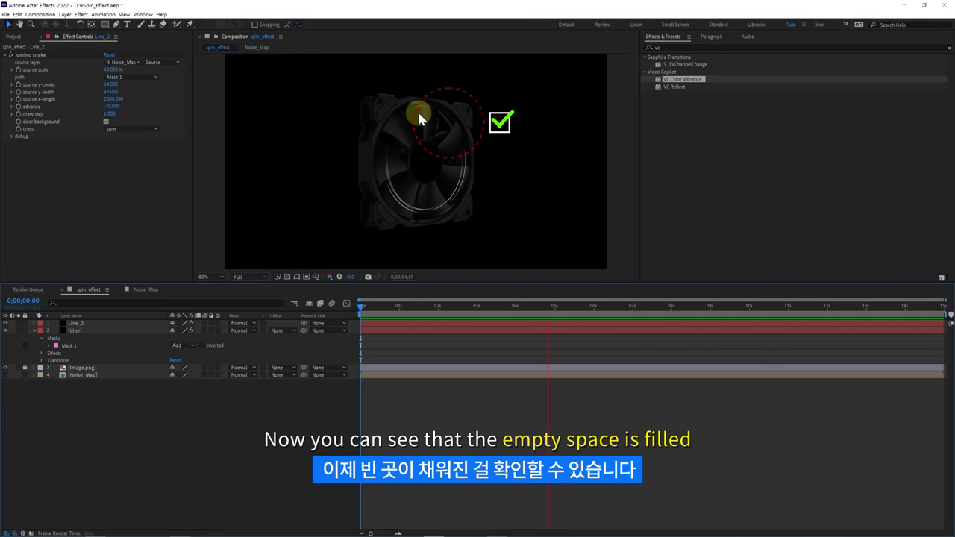
drag(533, 308, 401, 321)
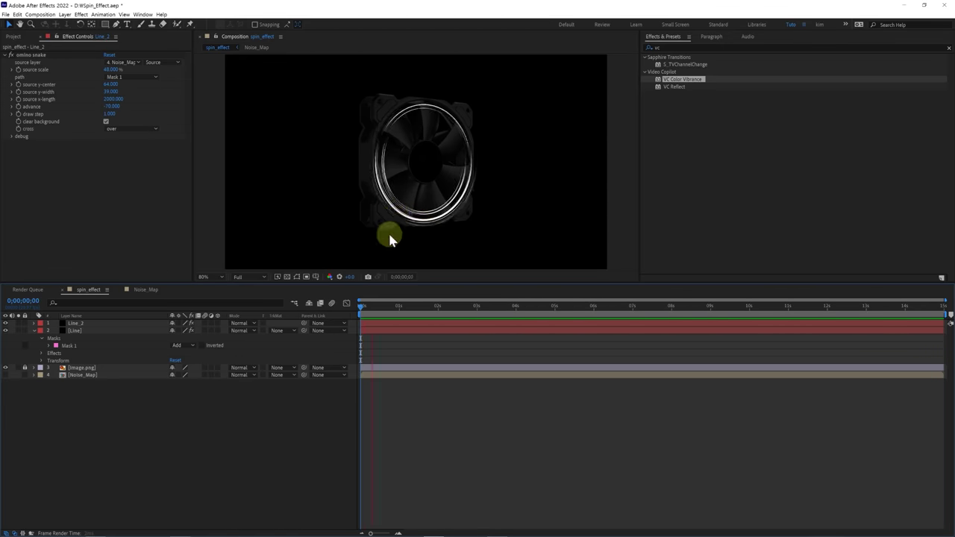
mouse_move(366, 316)
mouse_down()
mouse_move(437, 339)
mouse_move(354, 342)
mouse_up()
key(Home)
Step: Re-preview the Line and Line_2 rings together and zoom the viewer to 50%
click(75, 322)
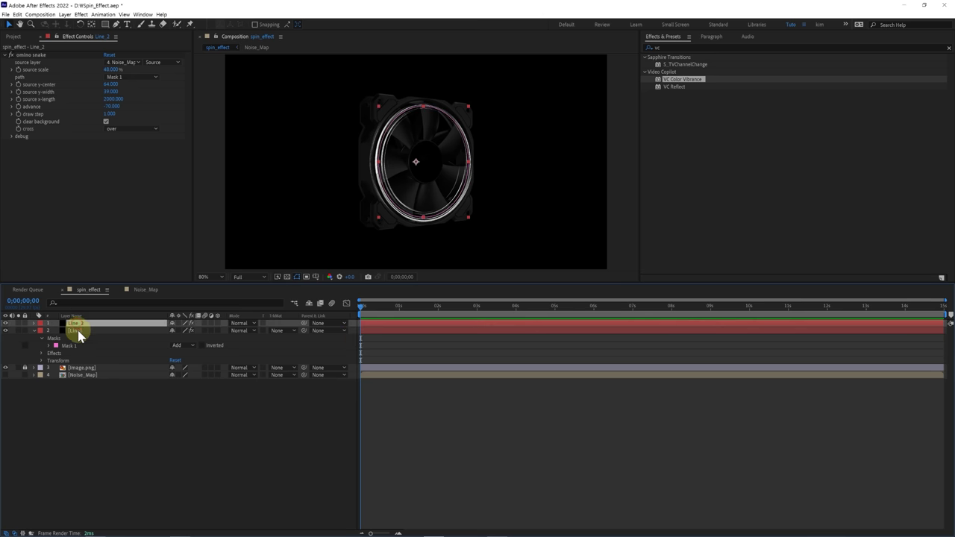
shift+click(75, 330)
click(381, 221)
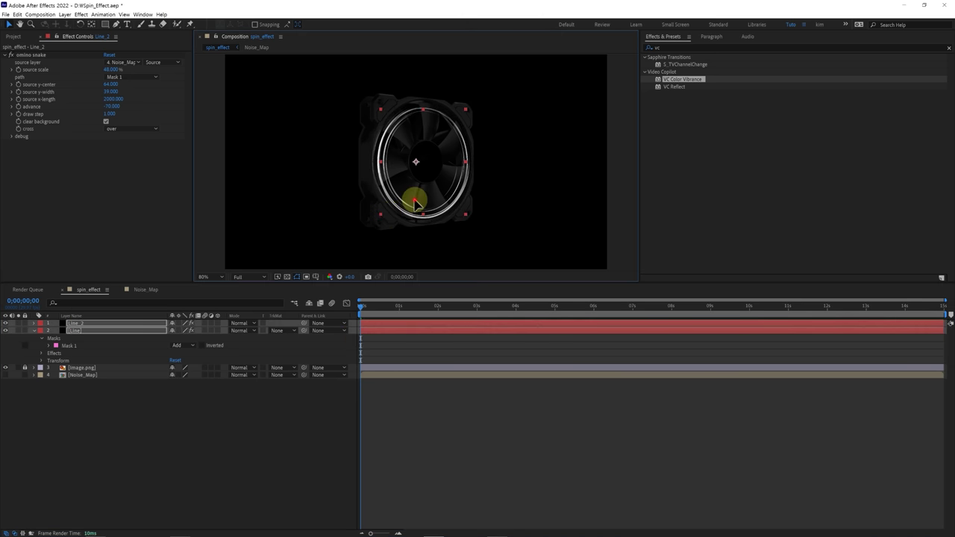
key(F2)
key(space)
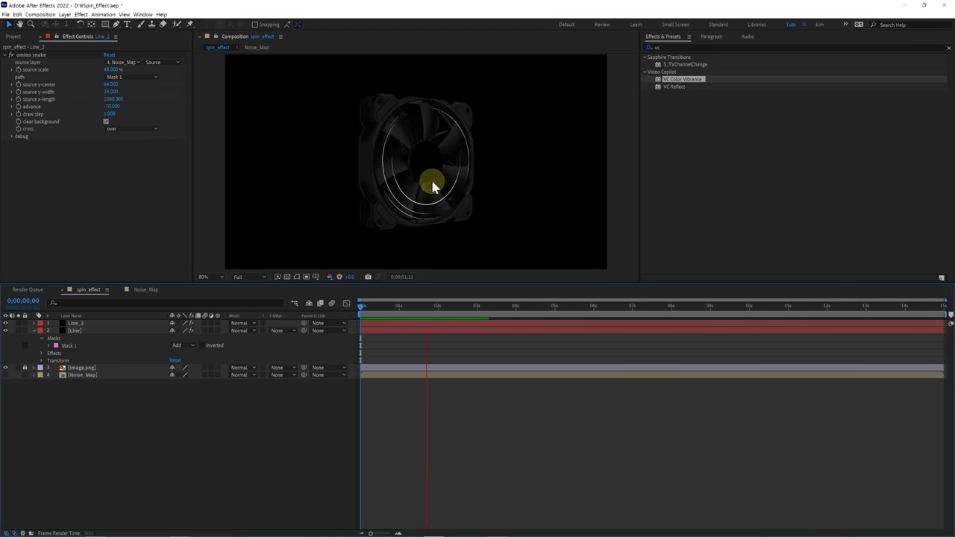
mouse_move(376, 308)
mouse_down()
mouse_move(416, 316)
mouse_move(363, 315)
mouse_up()
click(399, 186)
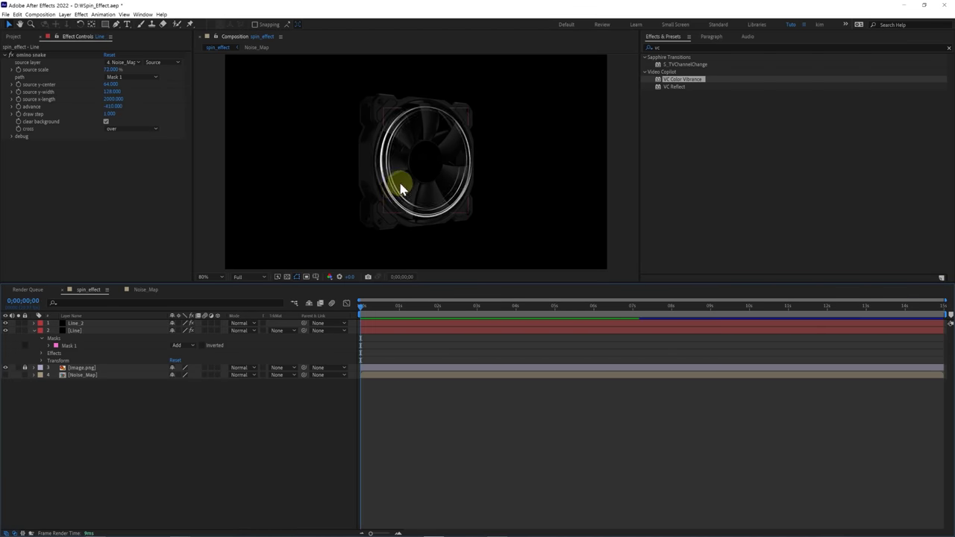
key(comma)
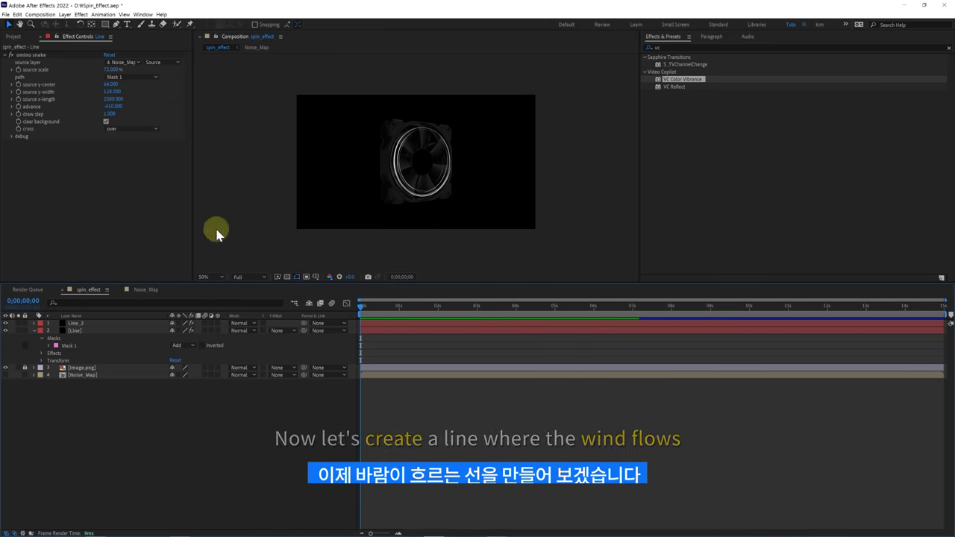
Step: Duplicate Line_2 into a new top layer renamed Wind_Line
click(88, 322)
key(ctrl+d)
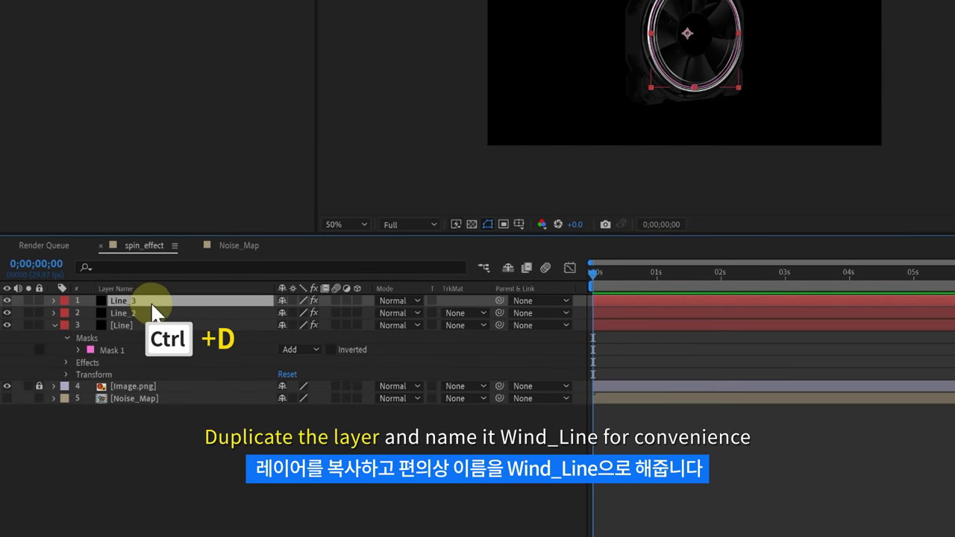
key(Return)
text(Wind_L)
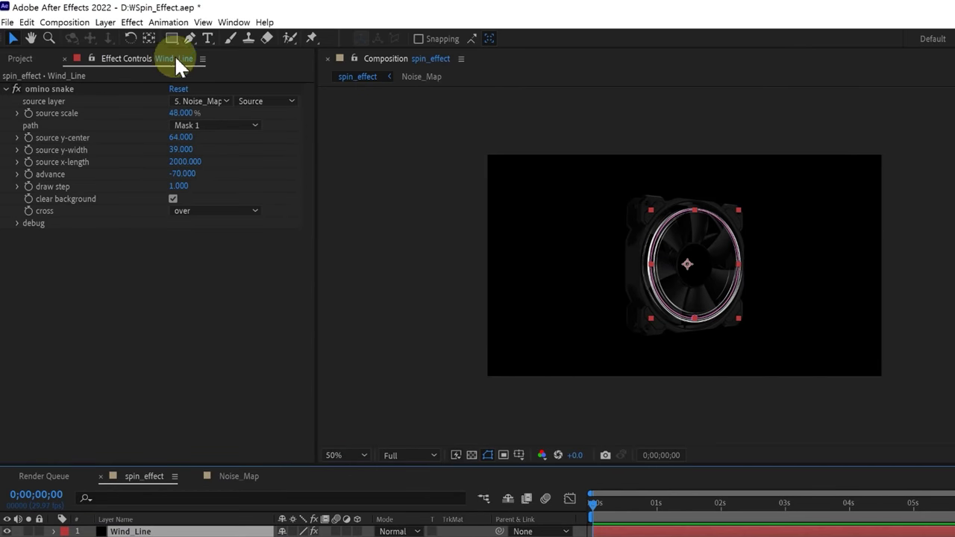
click(120, 25)
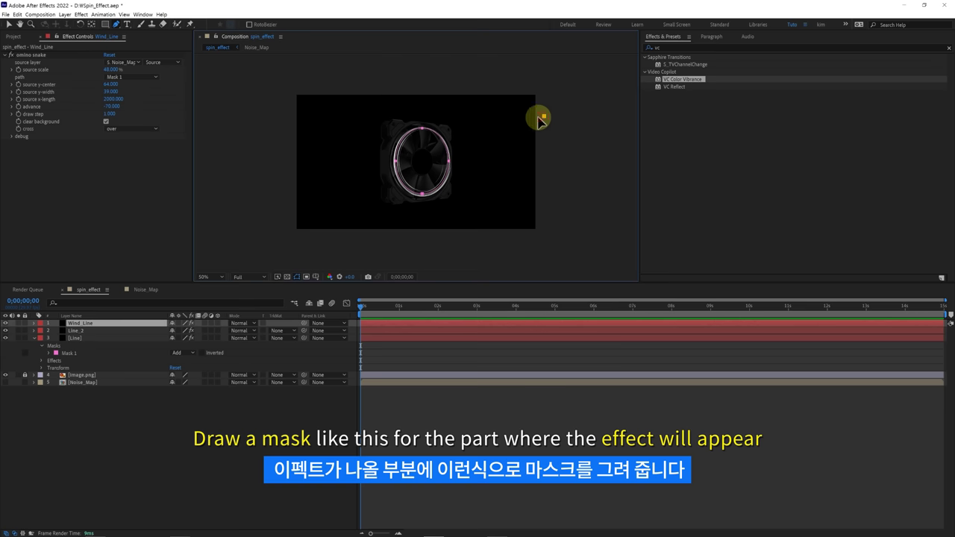
Step: Draw Mask 2 as an S-curve running from the fan's ring out to the right
click(543, 116)
click(403, 128)
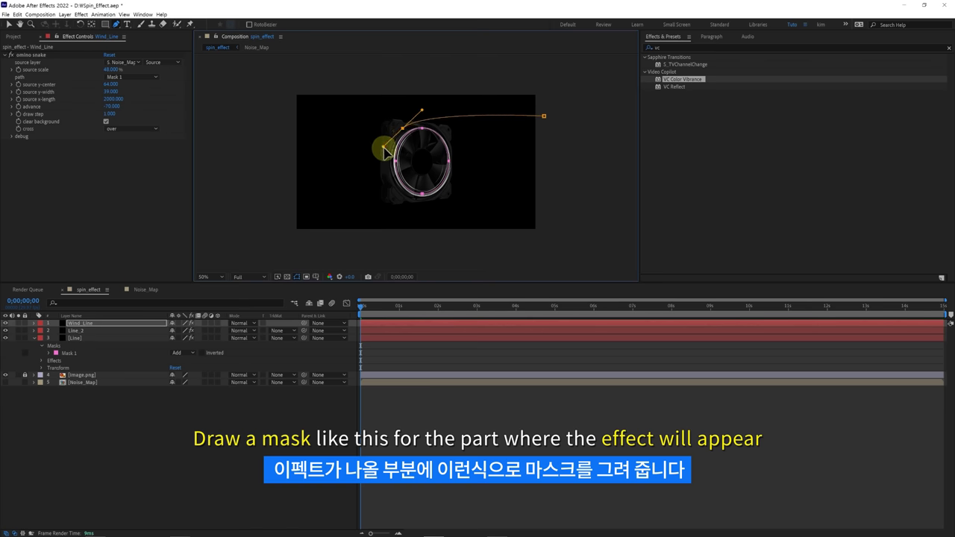
mouse_move(403, 128)
mouse_down()
mouse_move(399, 136)
mouse_move(431, 106)
mouse_up()
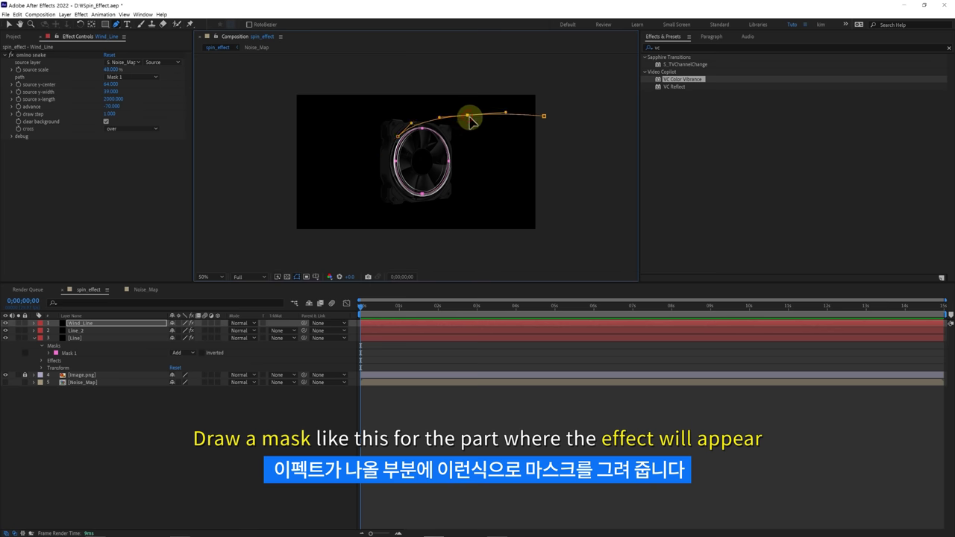
drag(511, 135, 511, 148)
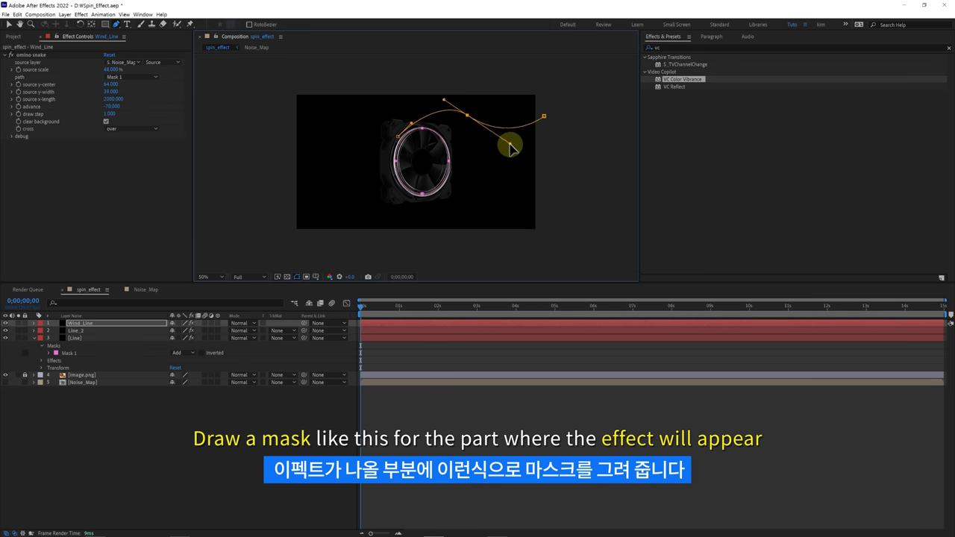
mouse_move(470, 124)
mouse_down()
mouse_move(439, 112)
mouse_move(456, 143)
mouse_up()
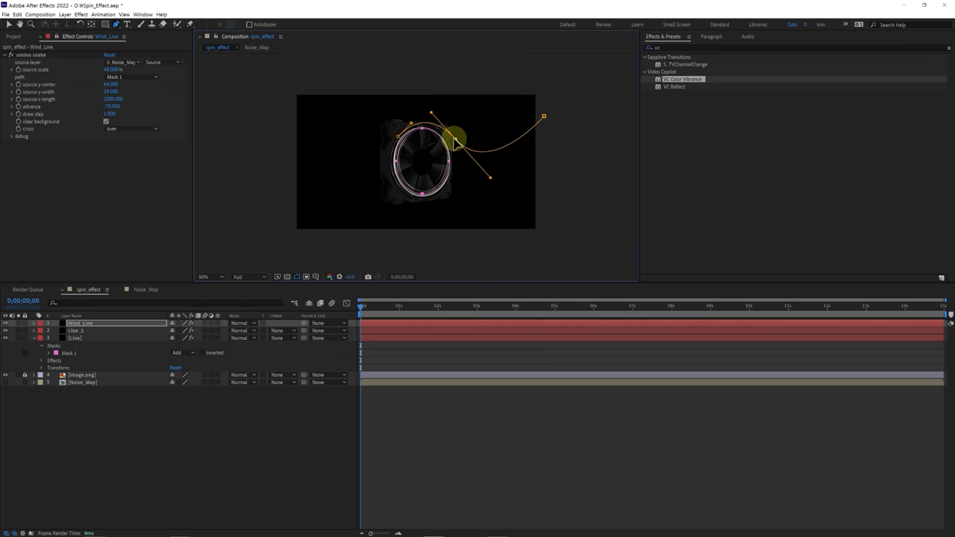
drag(544, 116, 557, 127)
drag(451, 140, 459, 147)
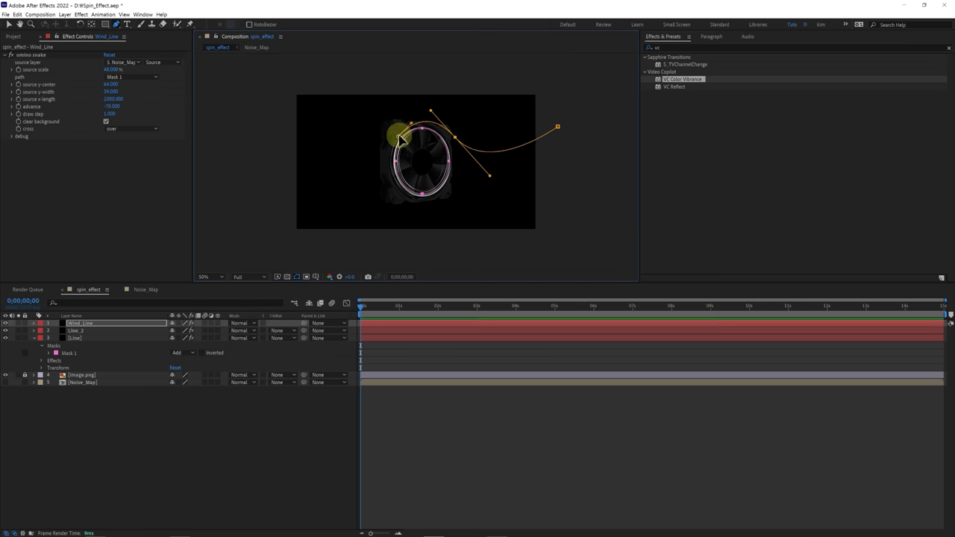
mouse_move(399, 140)
mouse_down()
mouse_move(452, 141)
mouse_move(432, 119)
mouse_move(460, 148)
mouse_up()
click(400, 142)
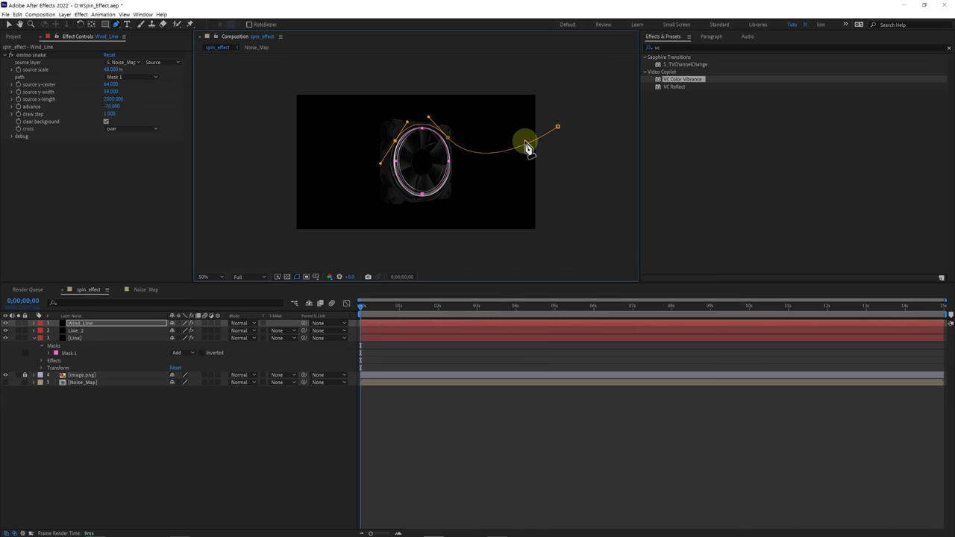
click(401, 136)
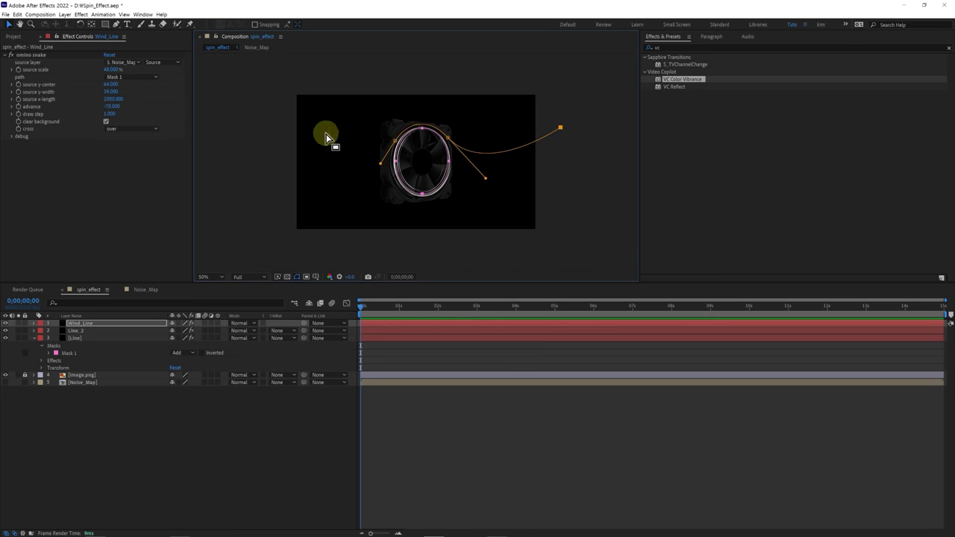
Step: Make Wind_Line's snake follow Mask 2 with source scale 68% and advance -180, then preview
click(128, 78)
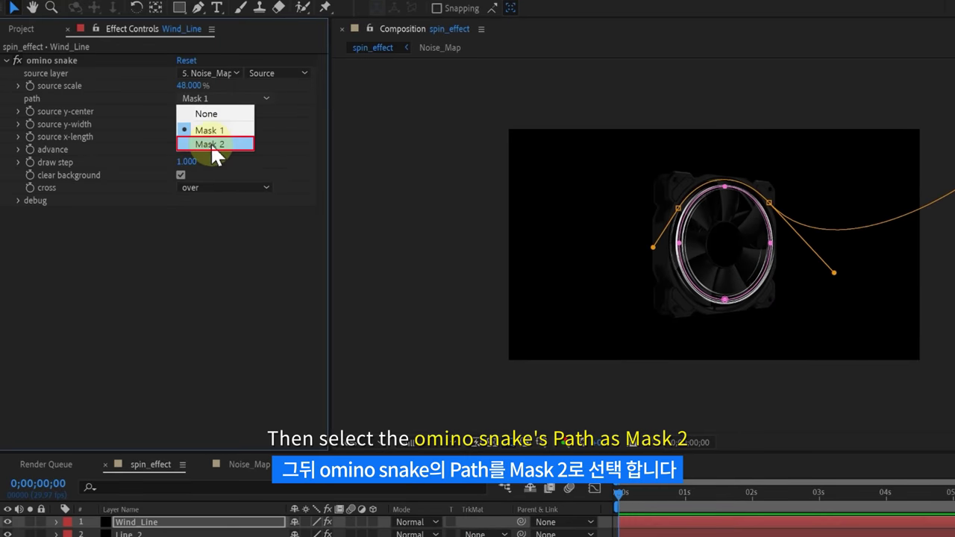
click(209, 142)
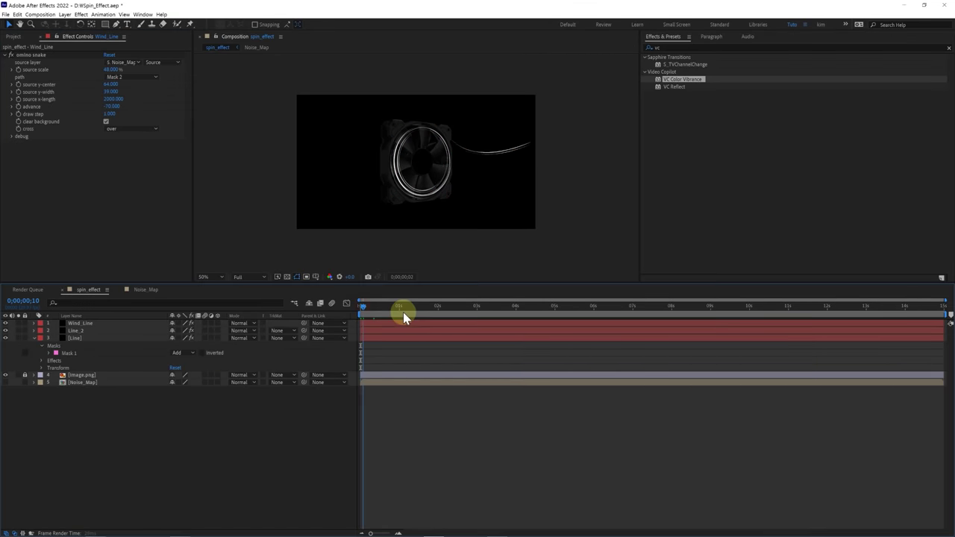
drag(405, 307, 373, 318)
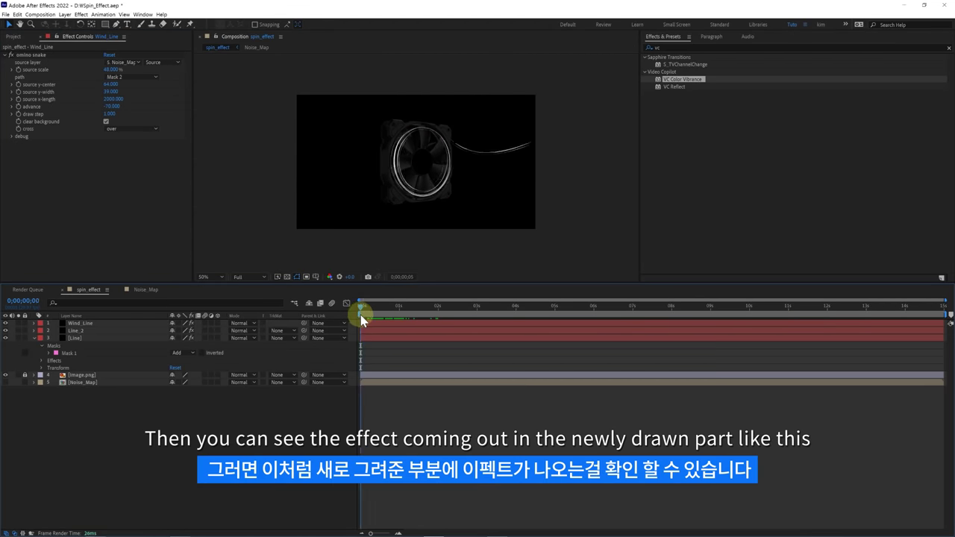
drag(108, 105, 129, 106)
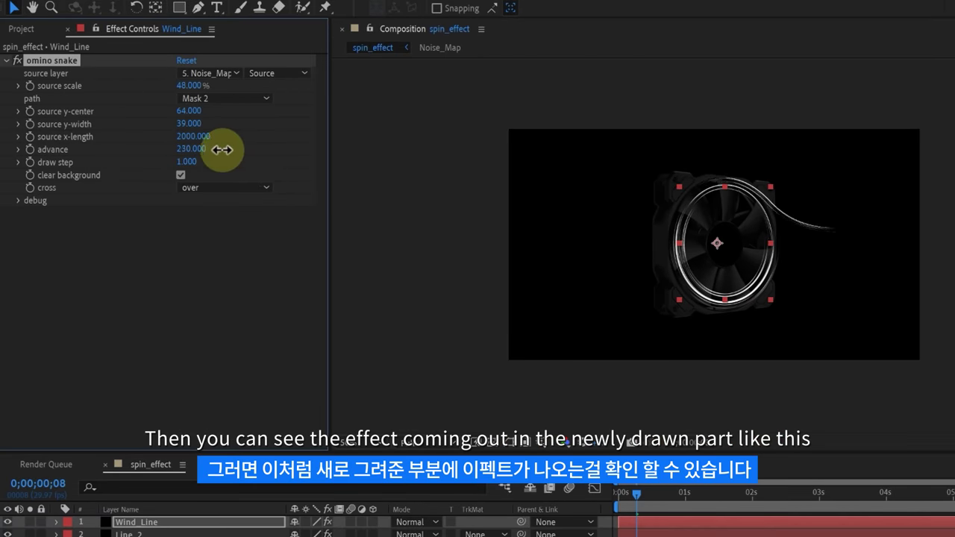
drag(189, 86, 206, 96)
drag(188, 149, 179, 146)
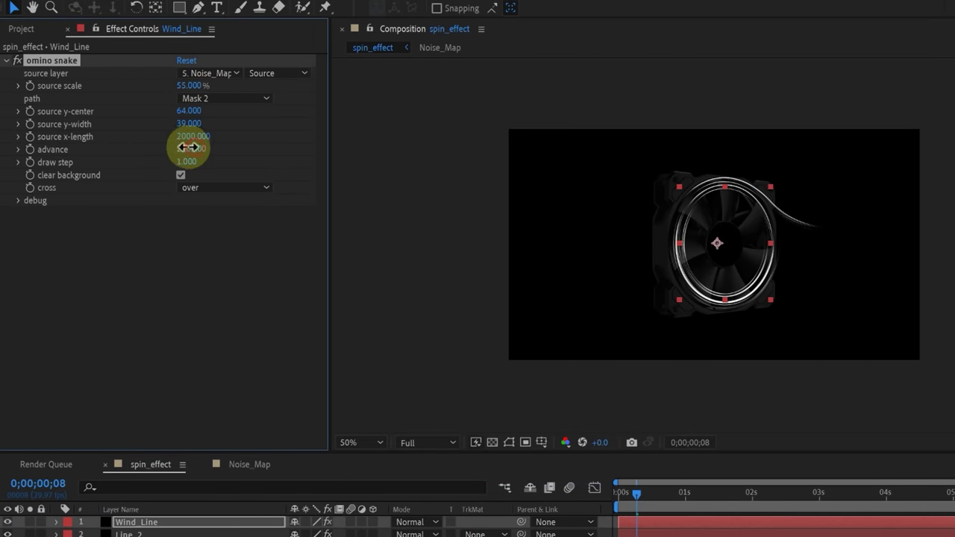
click(616, 494)
key(space)
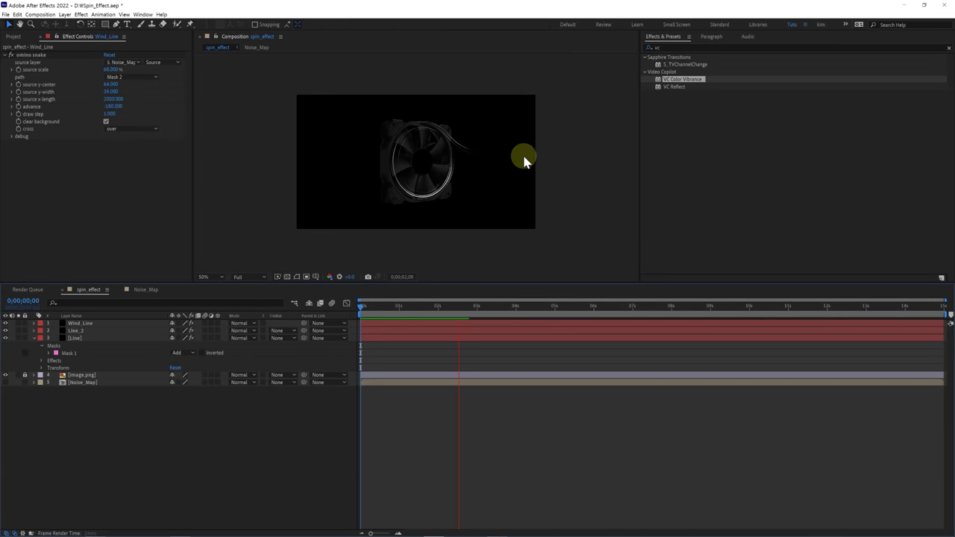
mouse_move(465, 305)
mouse_down()
mouse_move(416, 332)
mouse_move(427, 336)
mouse_move(366, 334)
mouse_up()
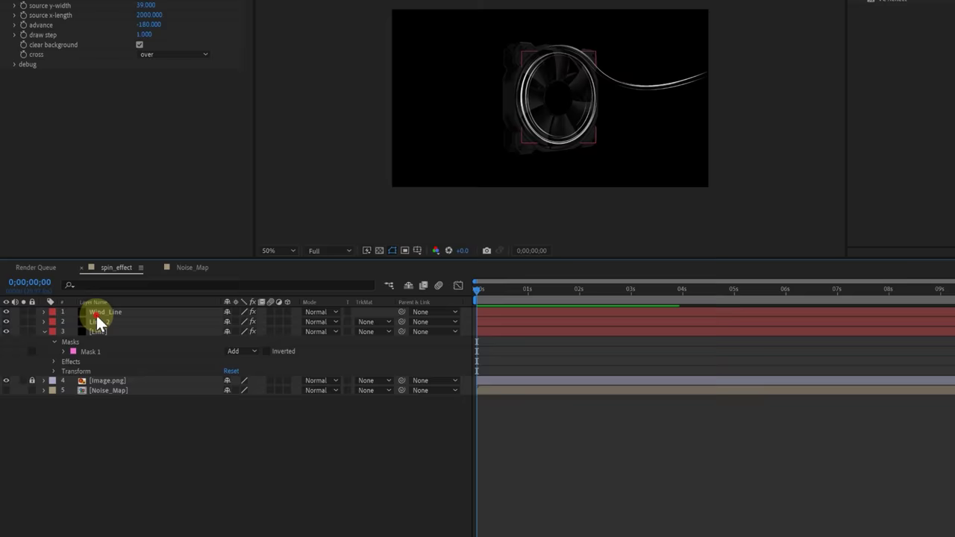
Step: Duplicate Wind_Line into a copy named Wind_Line_2
click(97, 313)
key(ctrl+d)
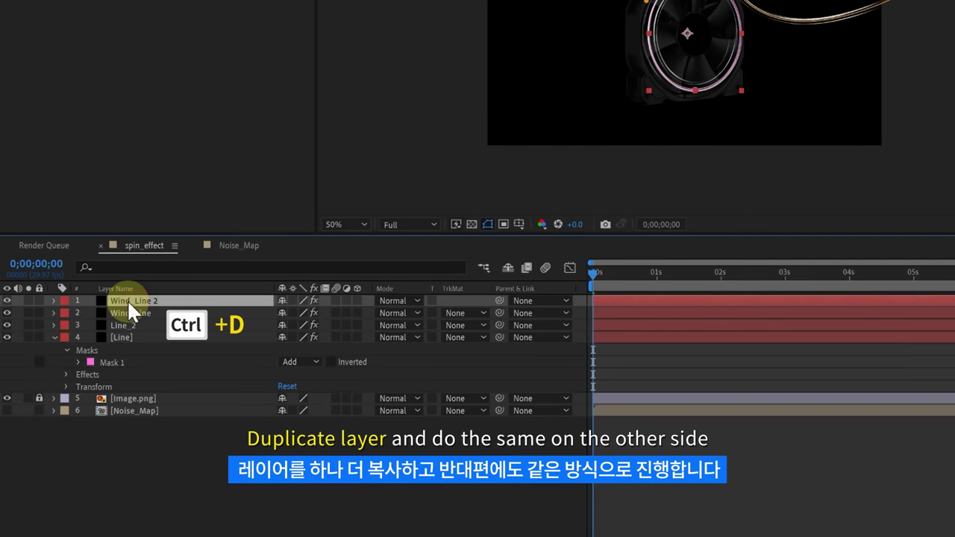
key(Return)
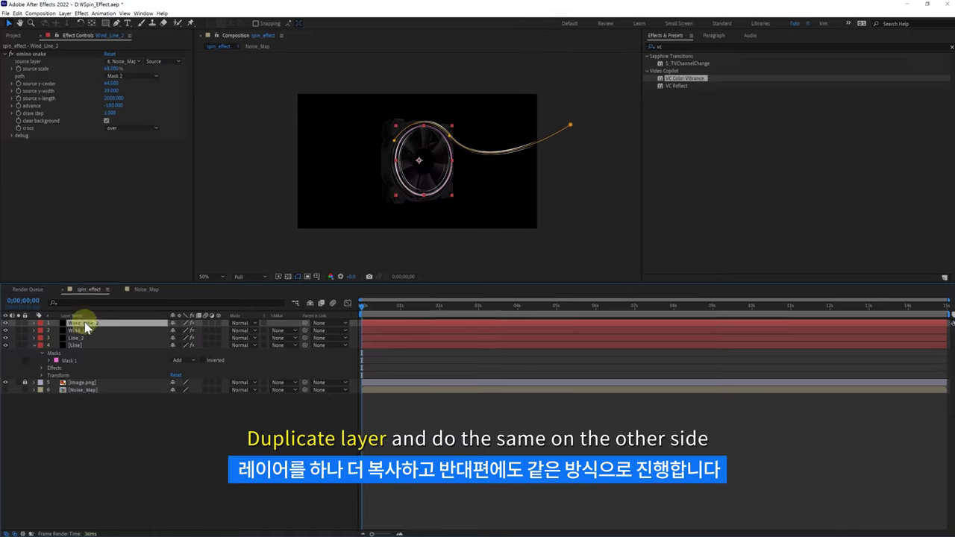
Step: Draw a new curved mask on Wind_Line_2 sweeping out to the fan's left
click(116, 24)
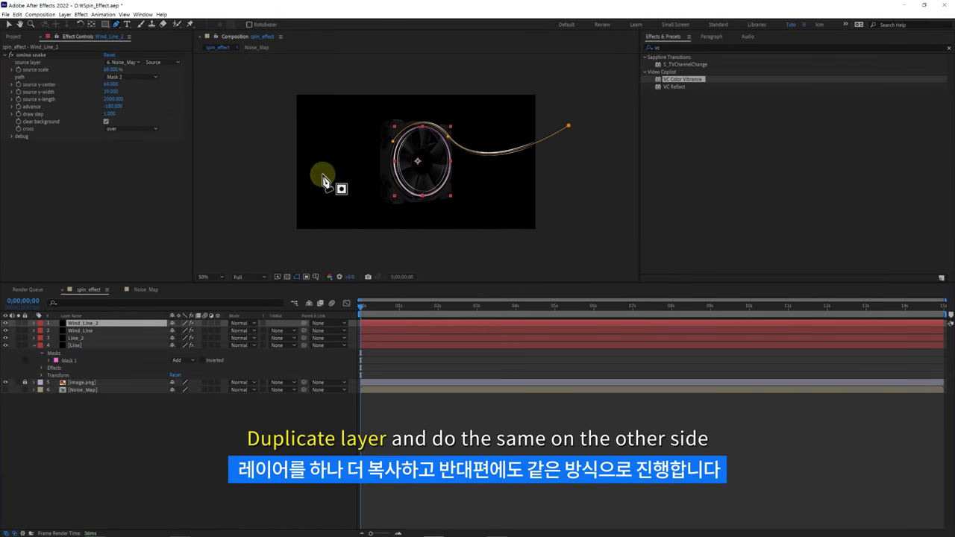
click(424, 210)
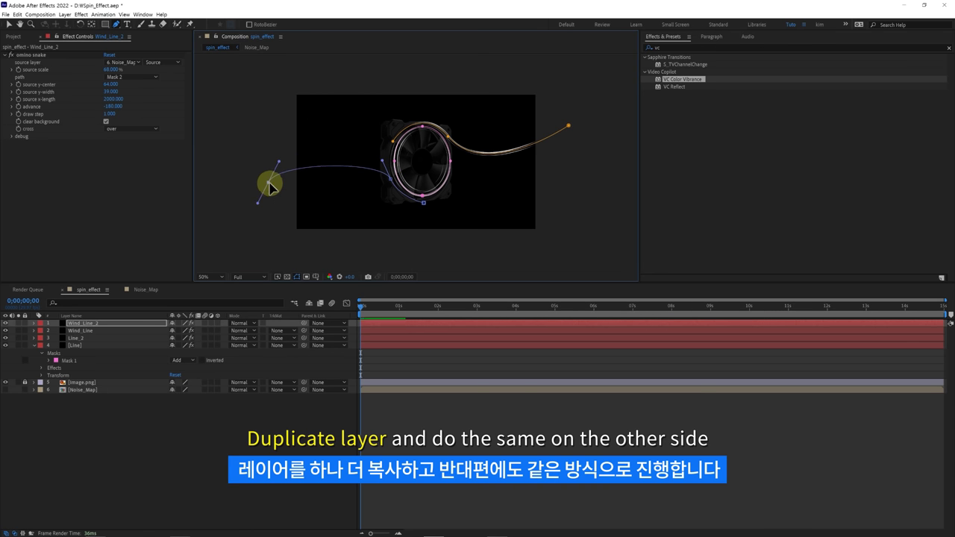
drag(391, 177, 382, 159)
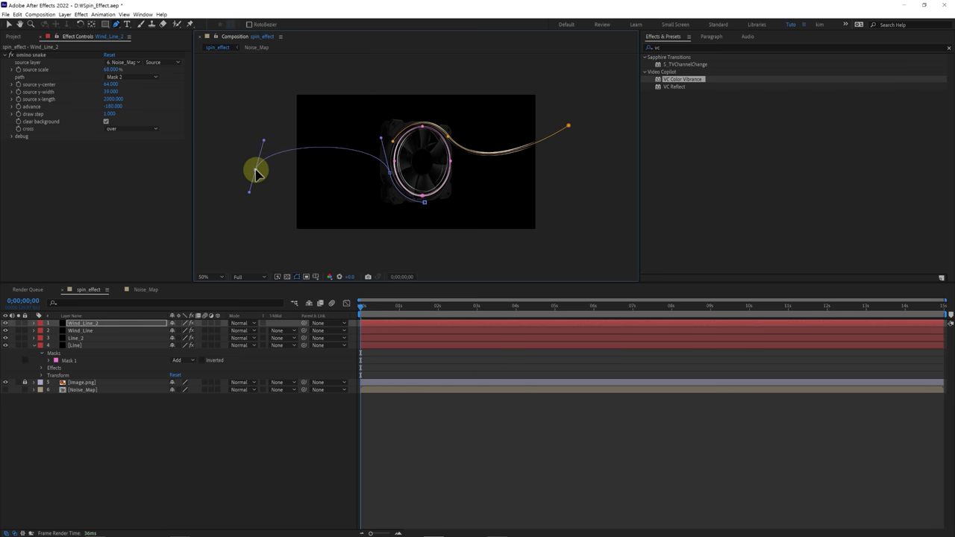
key(v)
drag(383, 204, 352, 147)
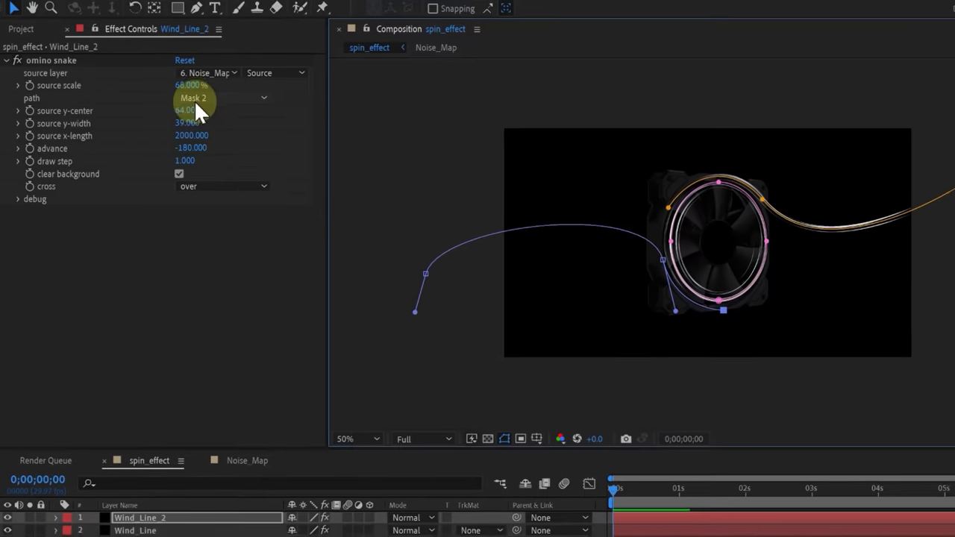
Step: Make Wind_Line_2's snake follow Mask 3 and replay the animation from the start
click(115, 77)
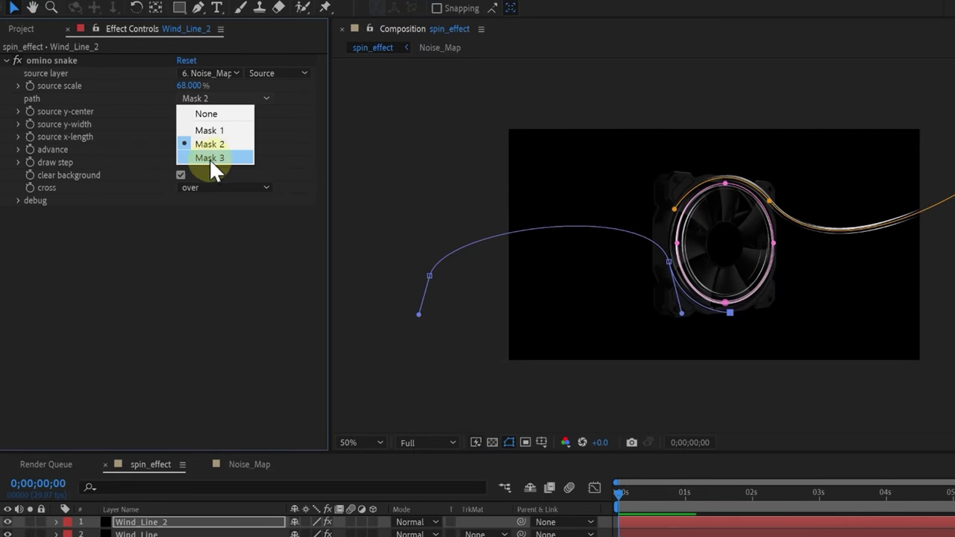
click(209, 158)
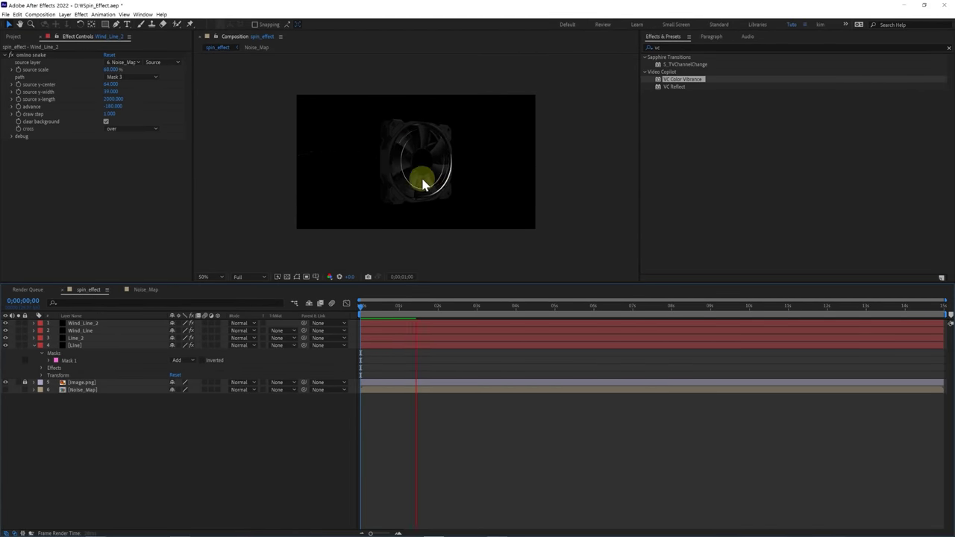
click(368, 311)
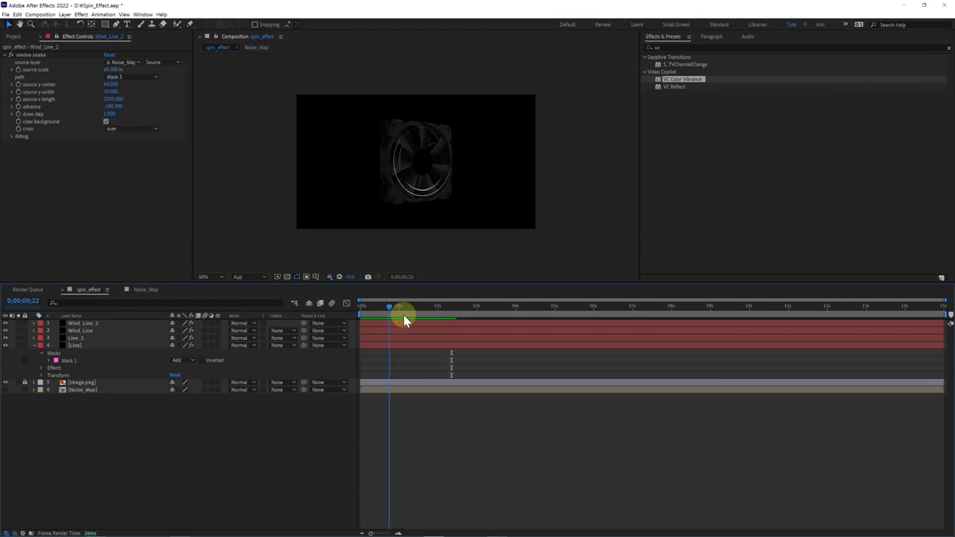
click(362, 319)
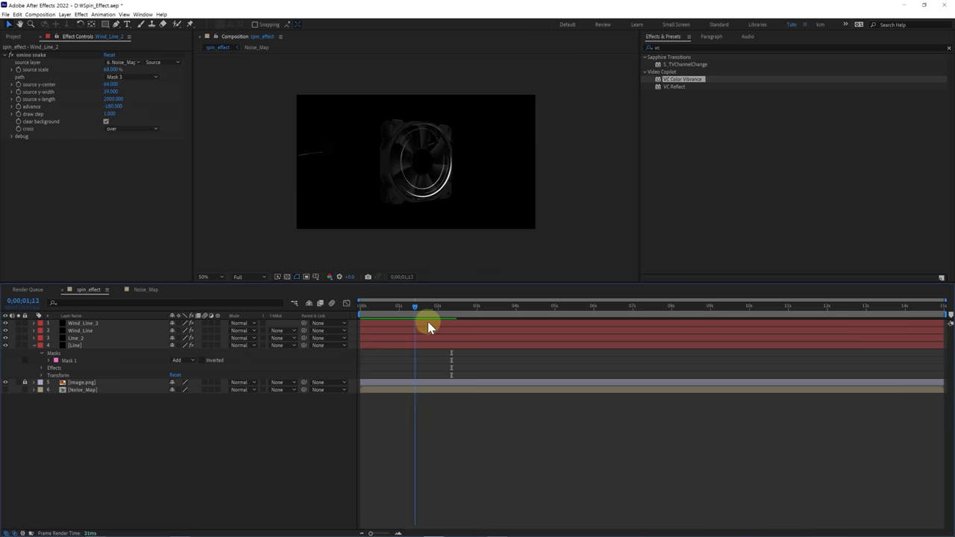
click(374, 329)
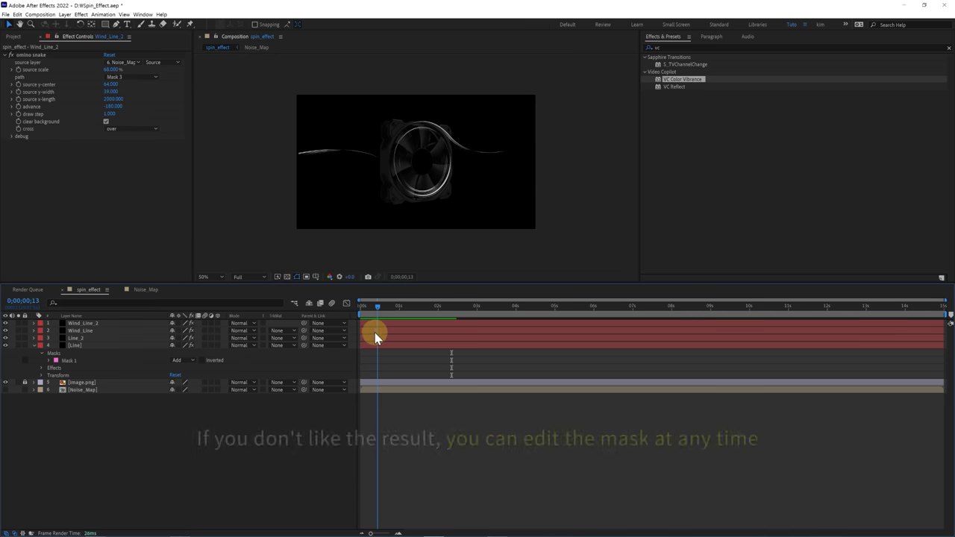
click(373, 323)
Step: Play a full preview, fit the composition in the viewer, and solo Wind_Line_2
click(423, 201)
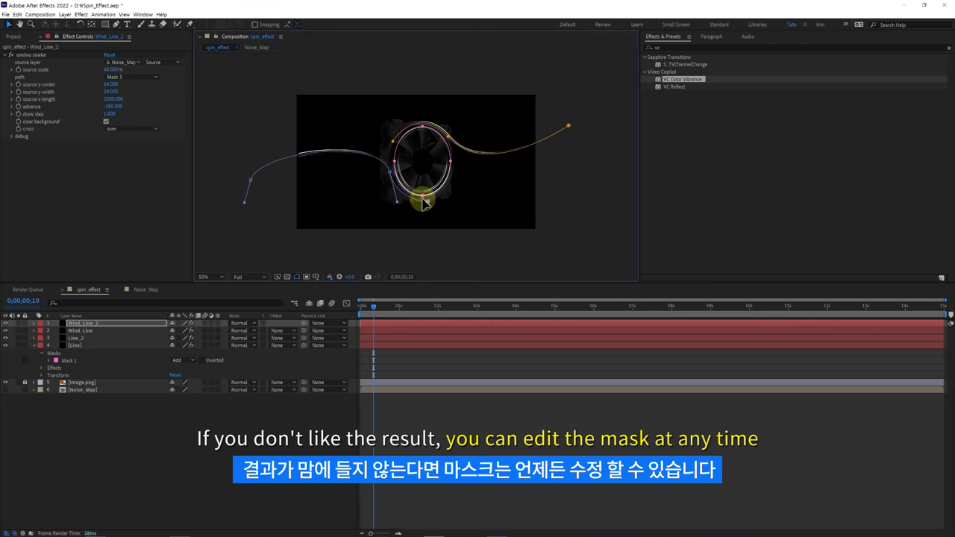
key(space)
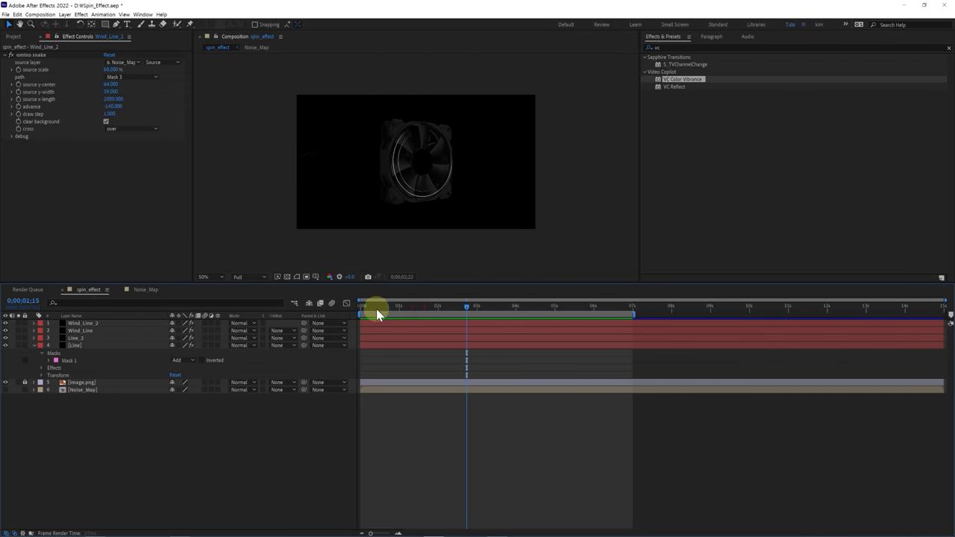
click(210, 276)
click(220, 288)
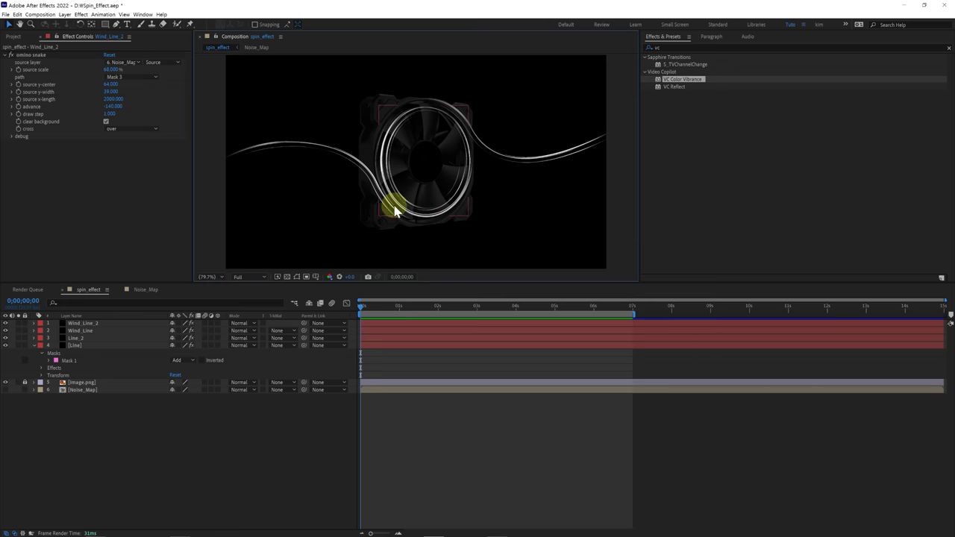
scroll(384, 212, up, 1)
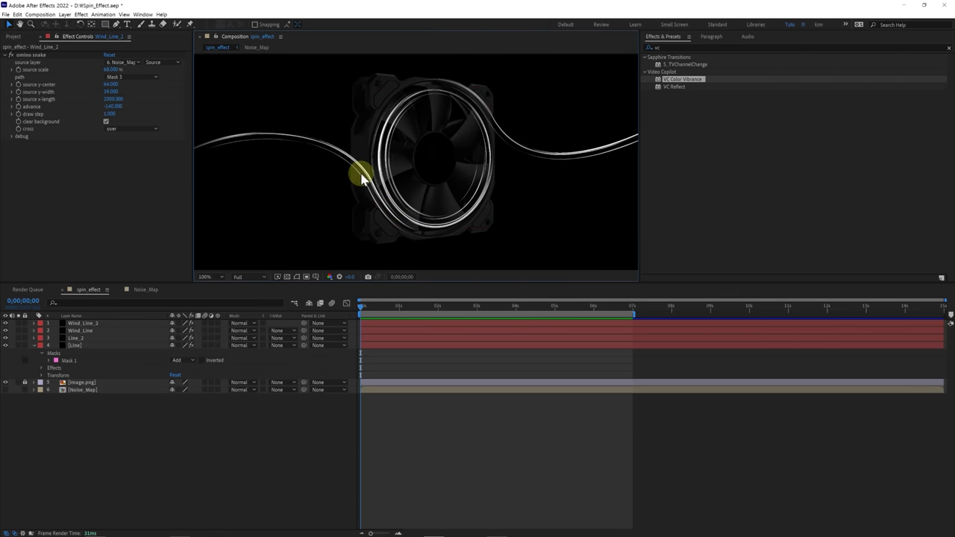
click(20, 325)
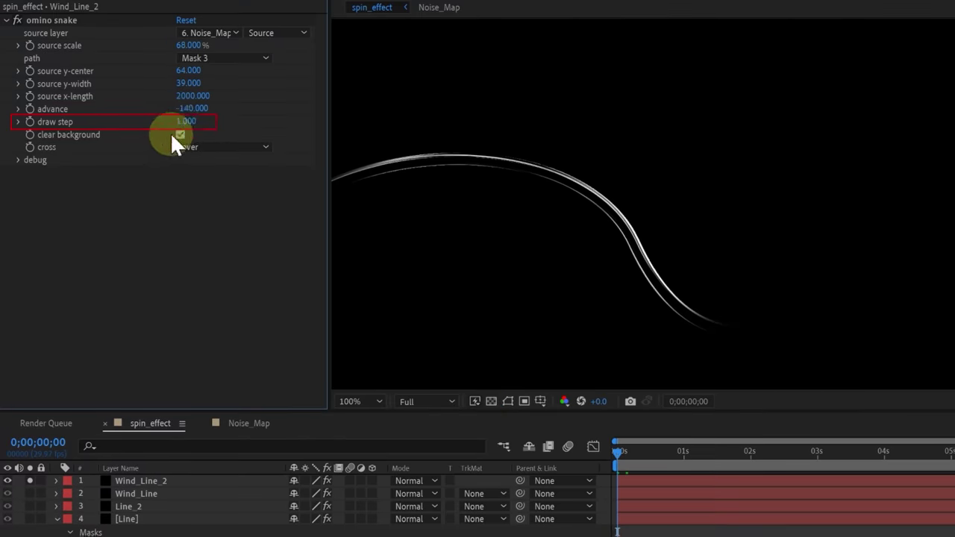
Step: Try a dotted look by raising Wind_Line_2's draw step, then return it to 1
drag(110, 114, 115, 113)
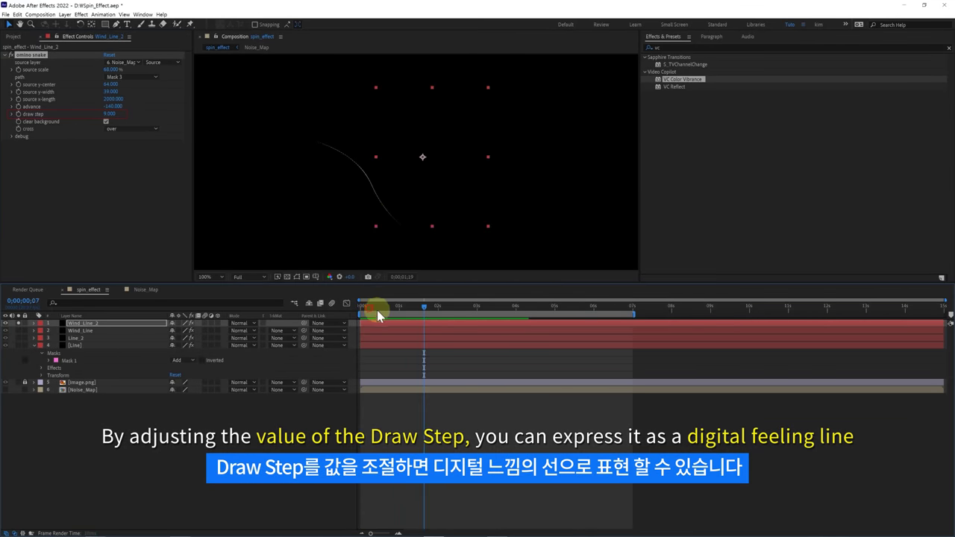
drag(363, 314, 368, 307)
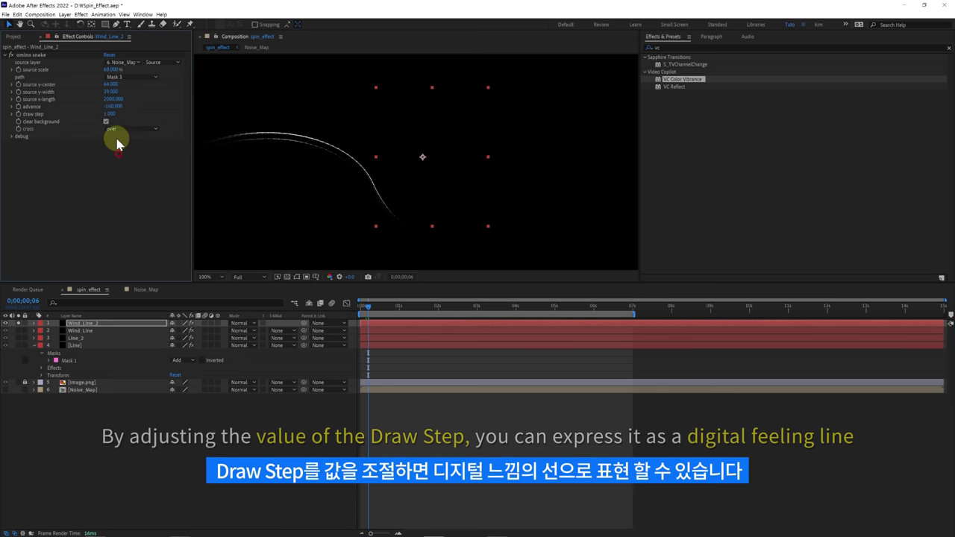
drag(112, 113, 119, 108)
Step: Unsolo Wind_Line_2, fit the viewer, and scrub through both wind lines
click(19, 323)
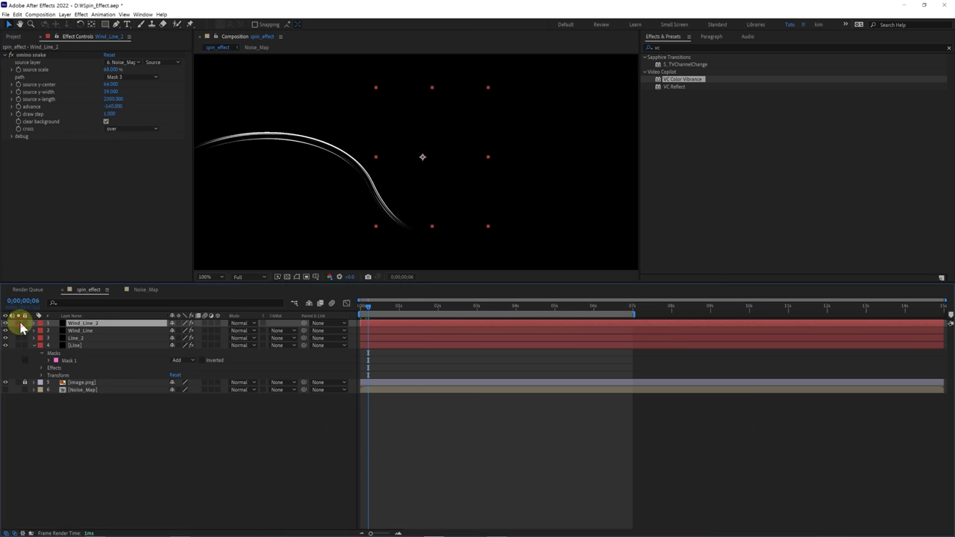
click(209, 277)
click(217, 392)
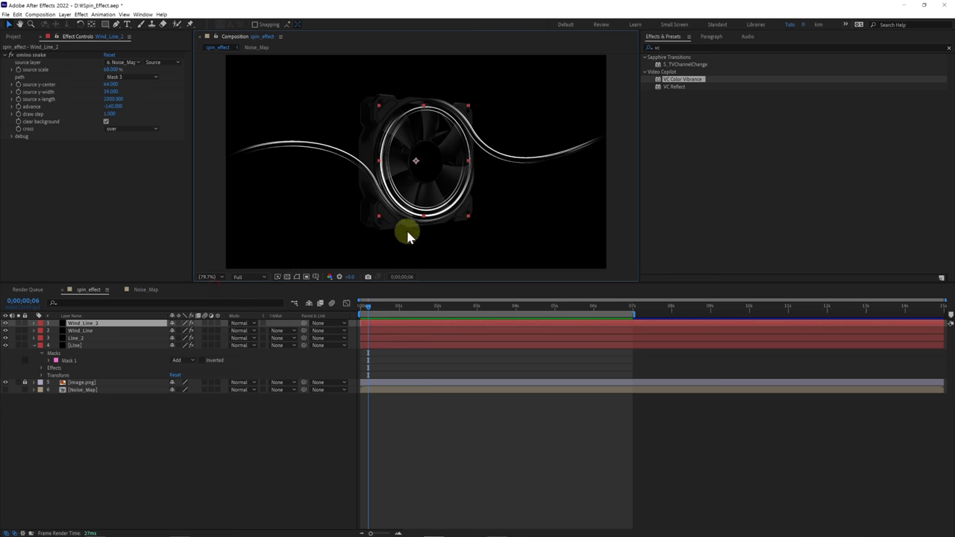
drag(373, 314, 438, 332)
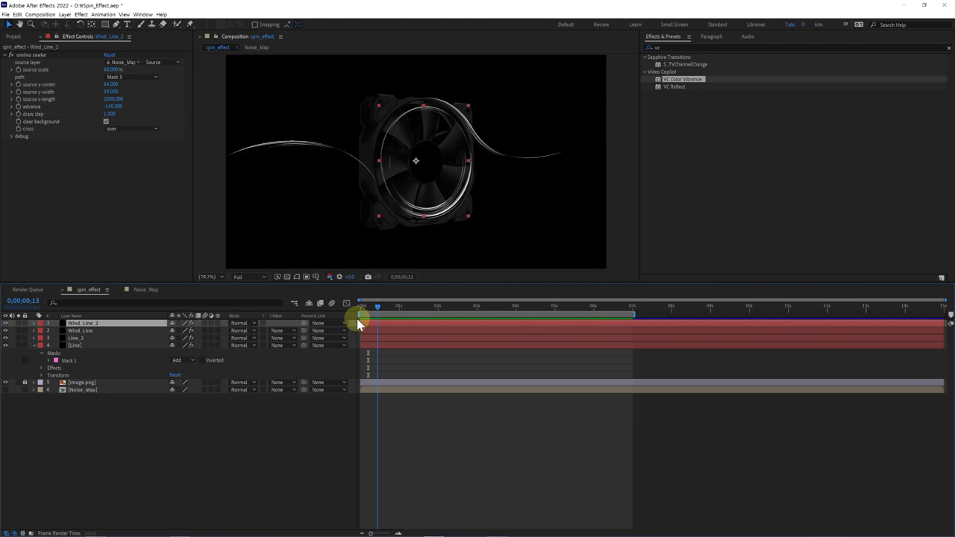
drag(439, 332, 348, 328)
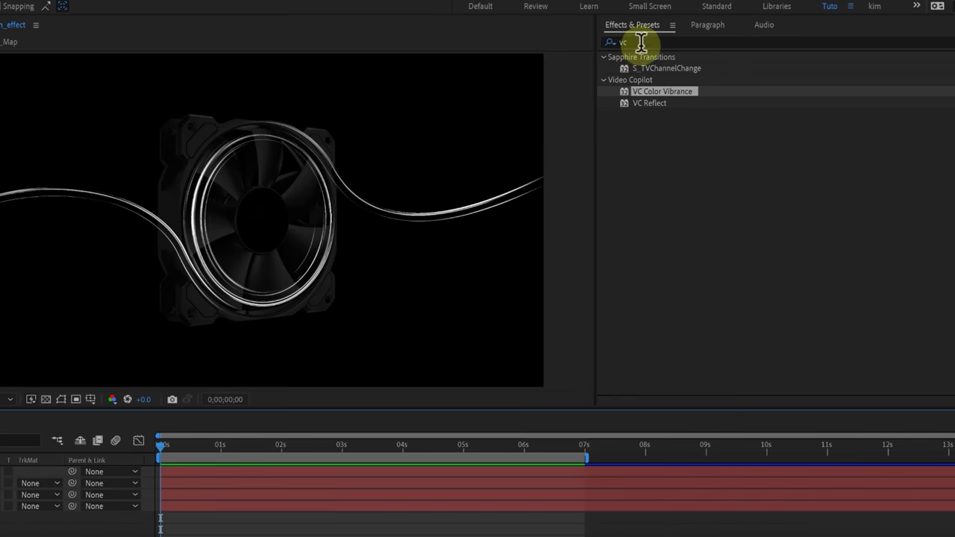
Step: Apply Tint to Wind_Line_2 and map white to blue 0074FF
click(656, 47)
text(Tint)
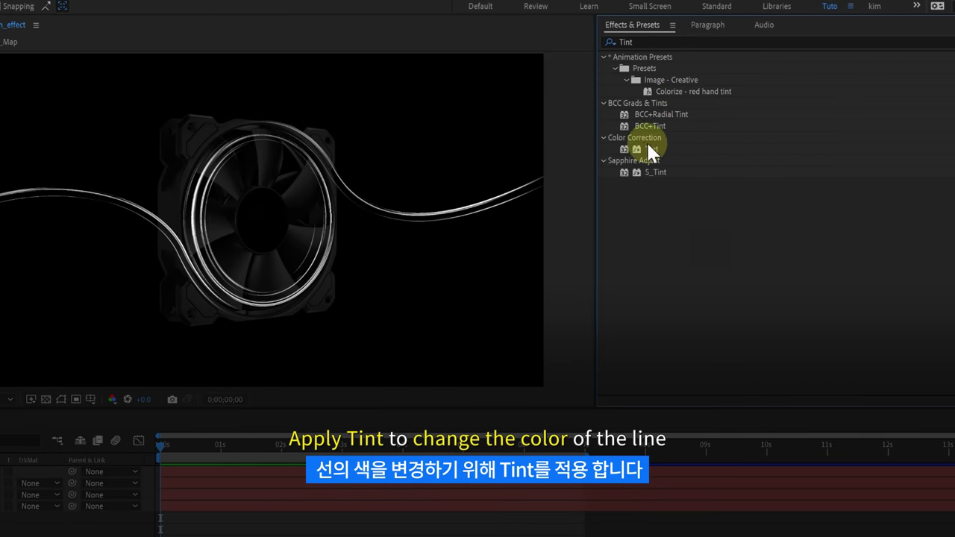
drag(652, 148, 82, 187)
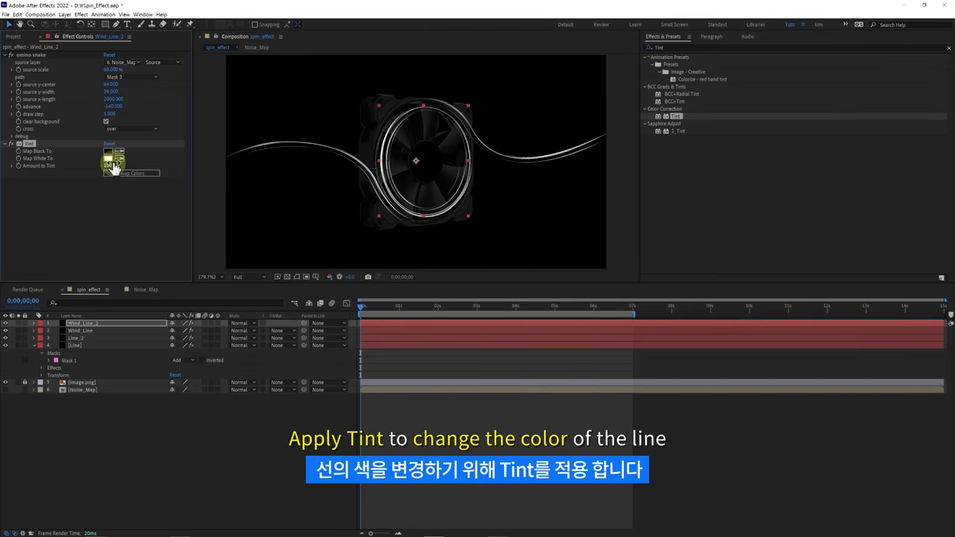
click(108, 159)
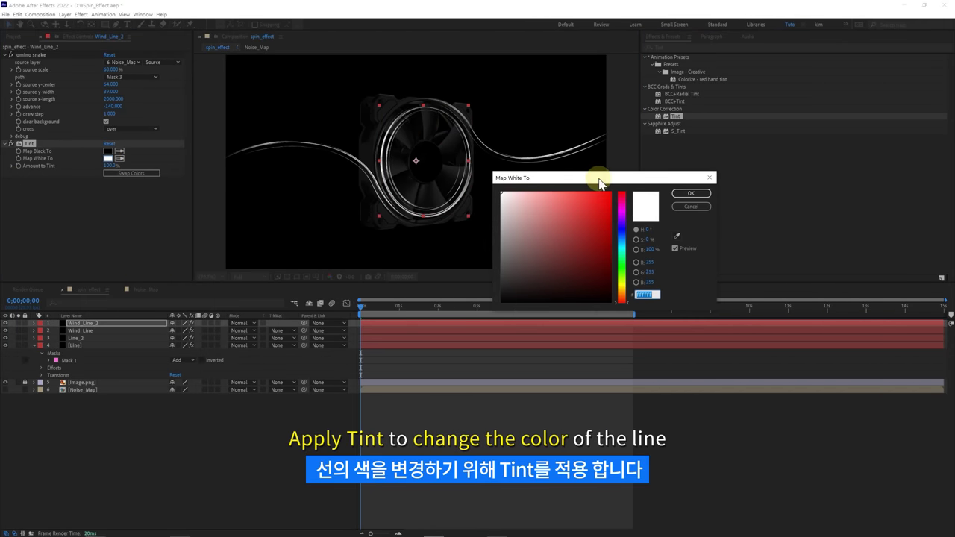
click(622, 240)
click(597, 239)
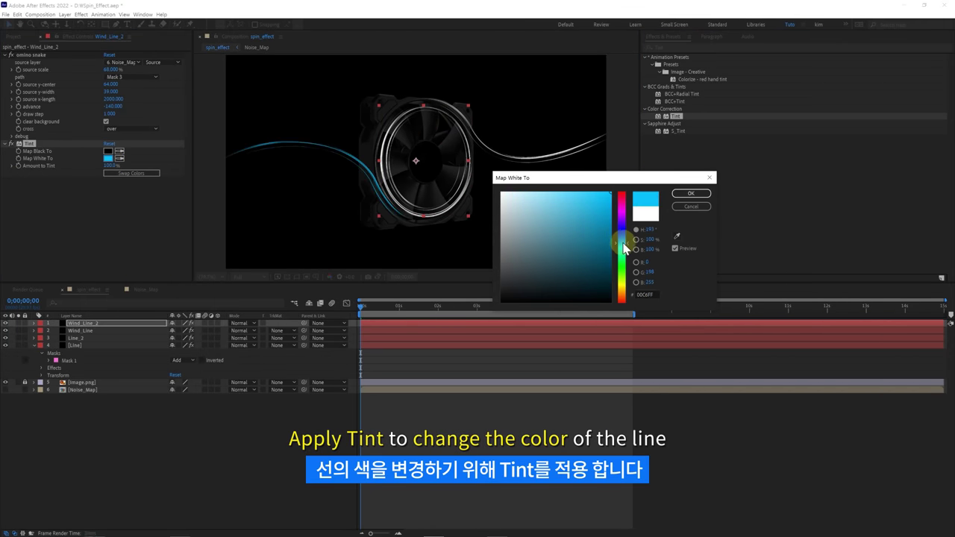
drag(627, 240, 627, 231)
click(690, 193)
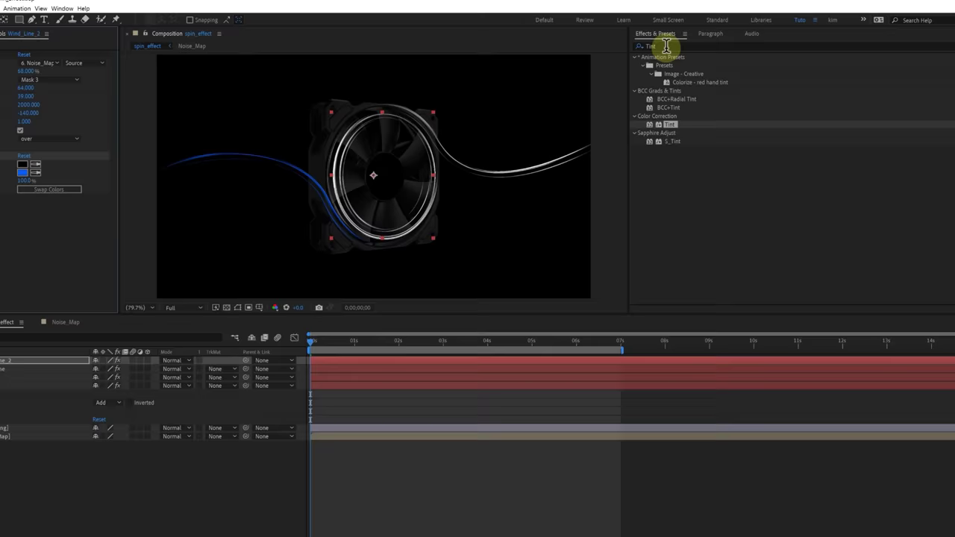
click(661, 47)
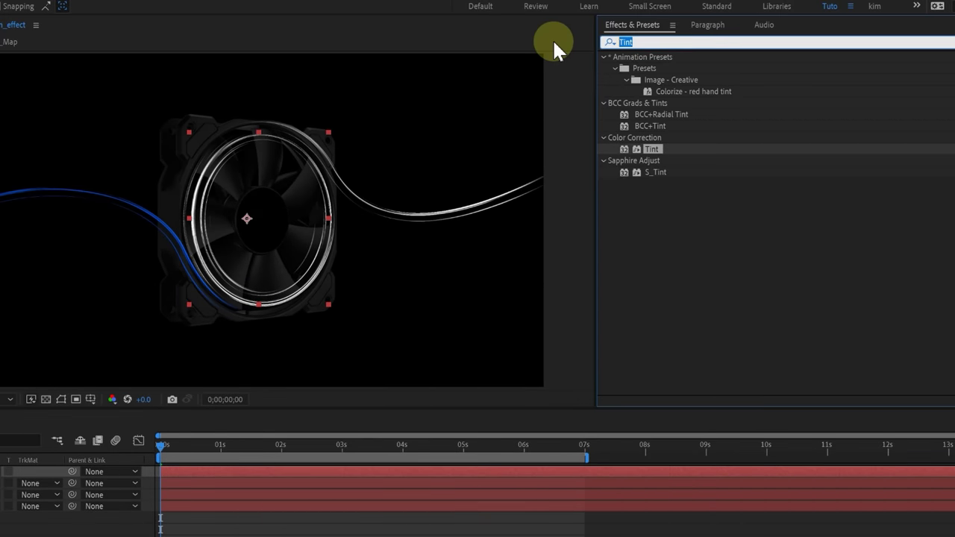
Step: Add Deep Glow to Wind_Line_2, then copy its Tint and Deep Glow effects
text(deep)
drag(653, 148, 145, 234)
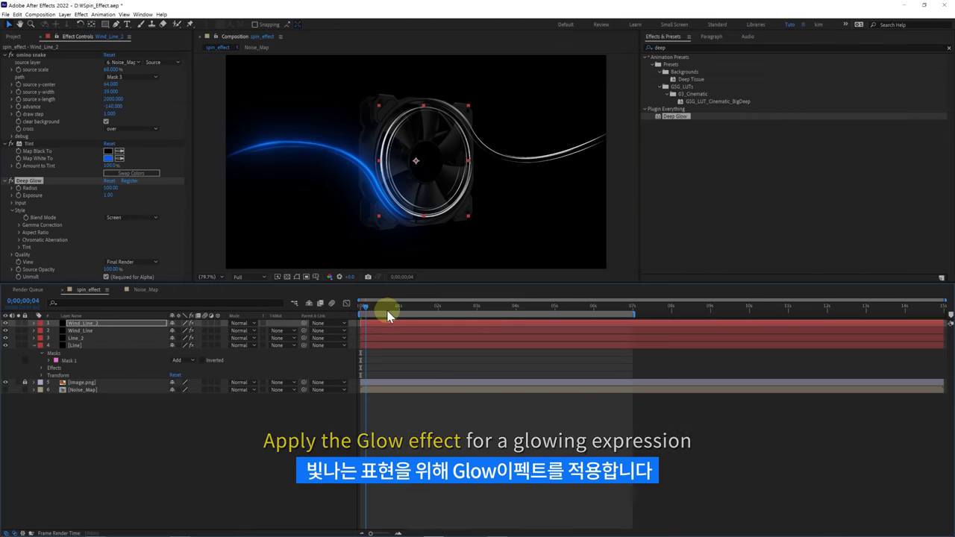
click(6, 144)
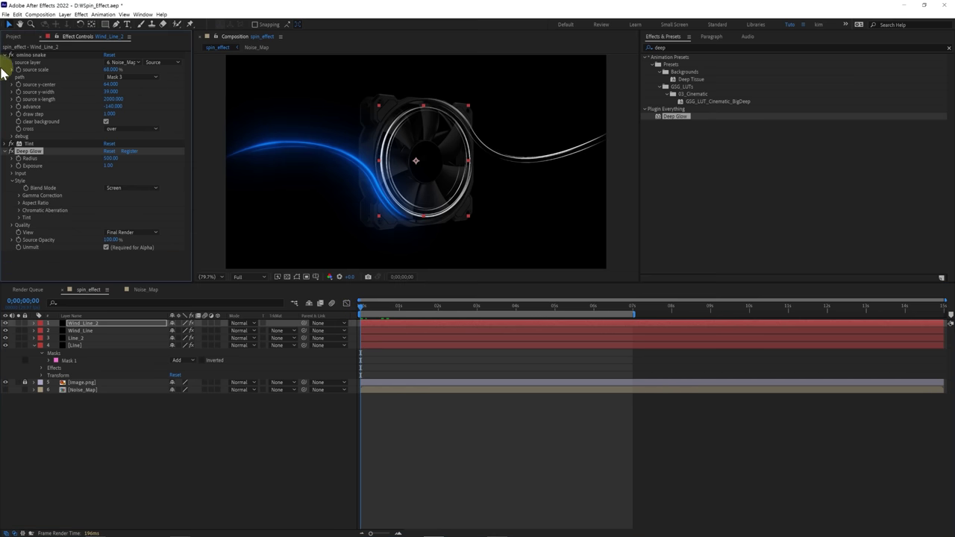
click(5, 54)
click(11, 69)
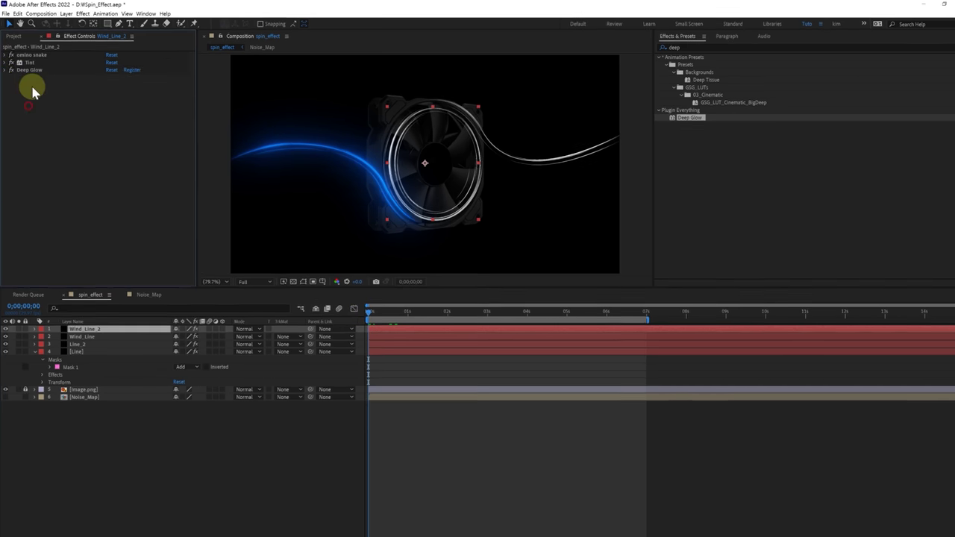
right_click(31, 69)
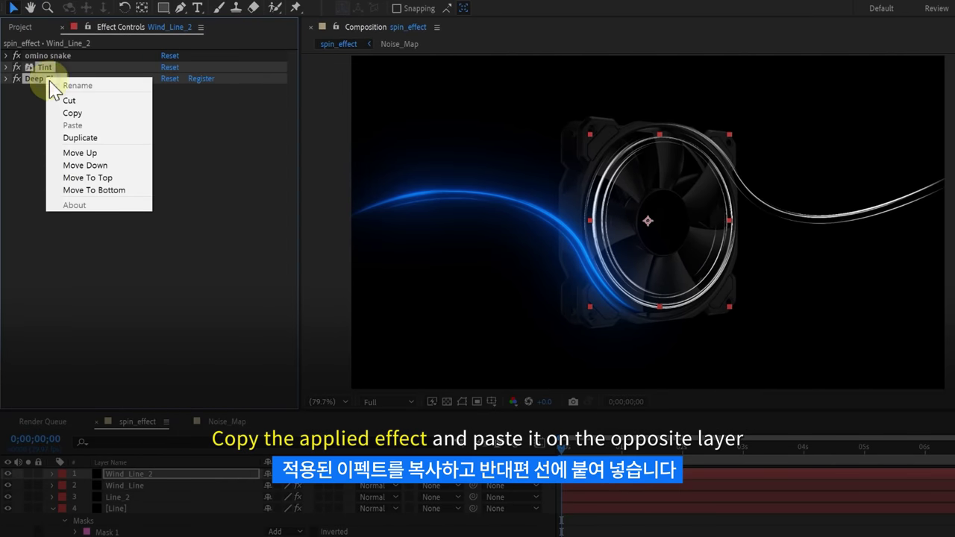
click(79, 114)
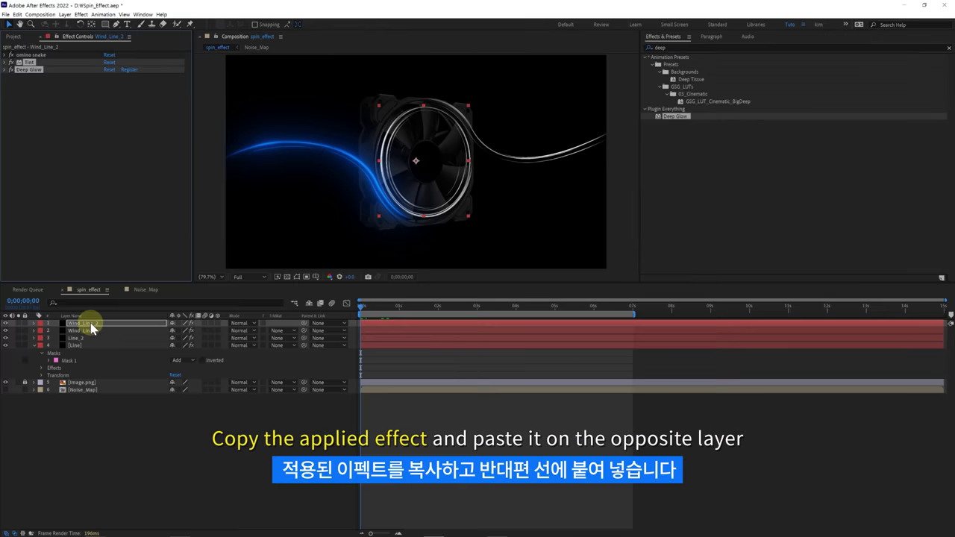
Step: Paste Tint and Deep Glow onto Wind_Line and map white to a lighter blue
click(88, 330)
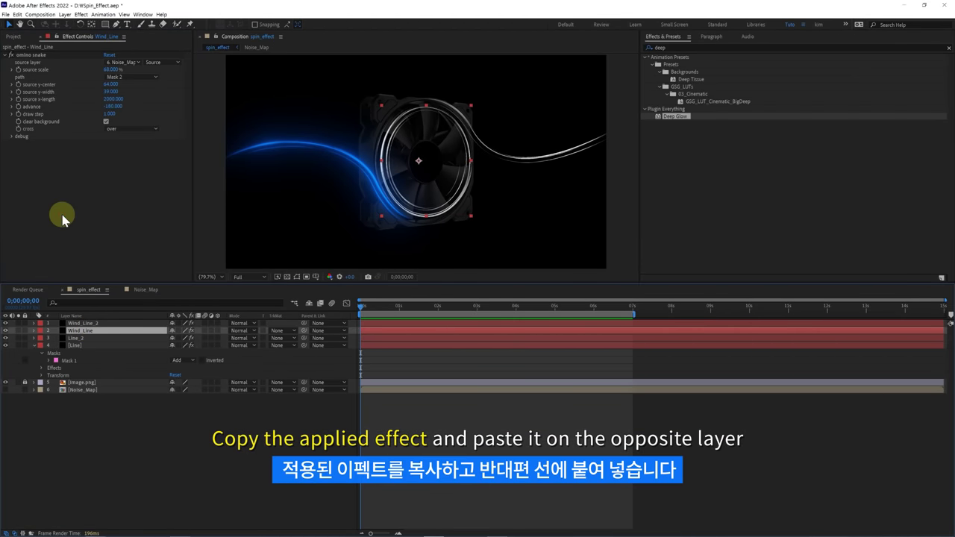
key(ctrl+v)
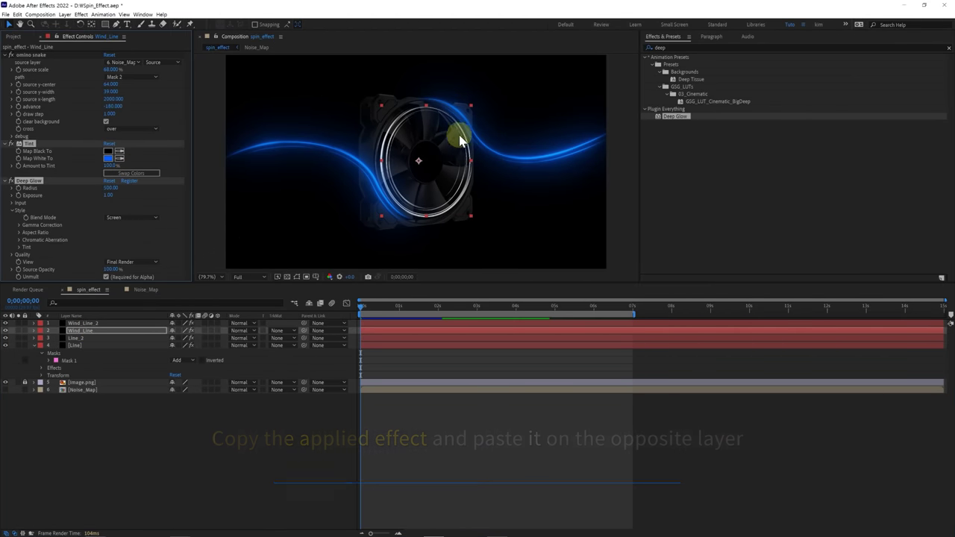
click(108, 158)
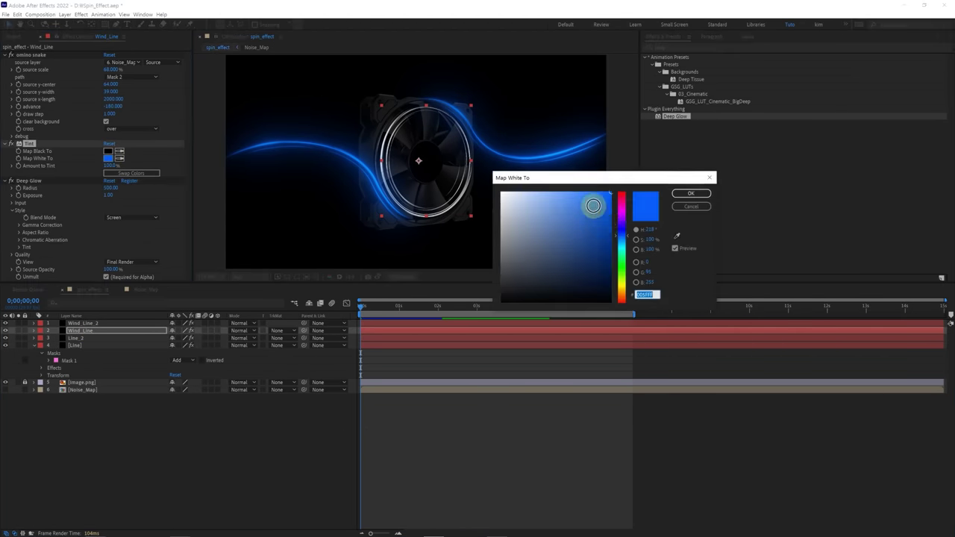
drag(593, 205, 584, 192)
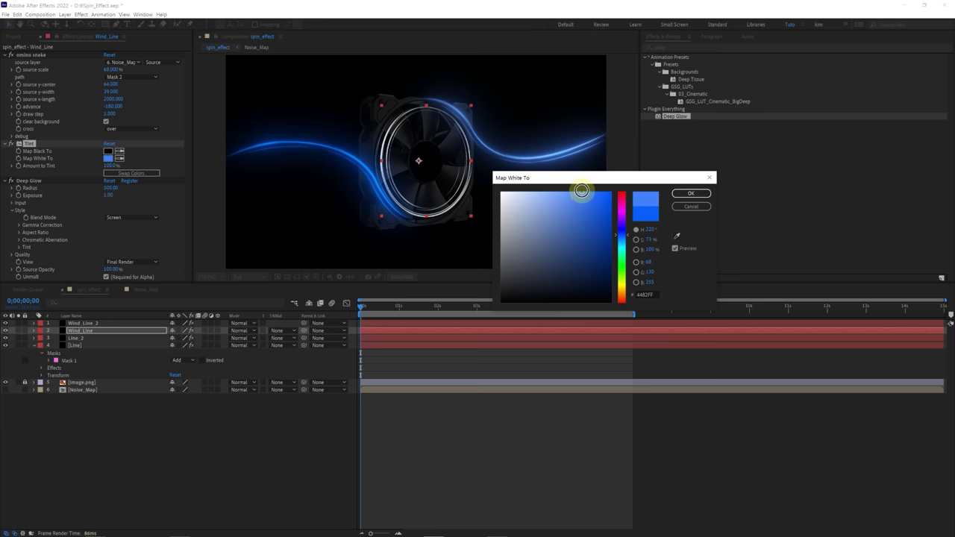
click(679, 196)
click(425, 363)
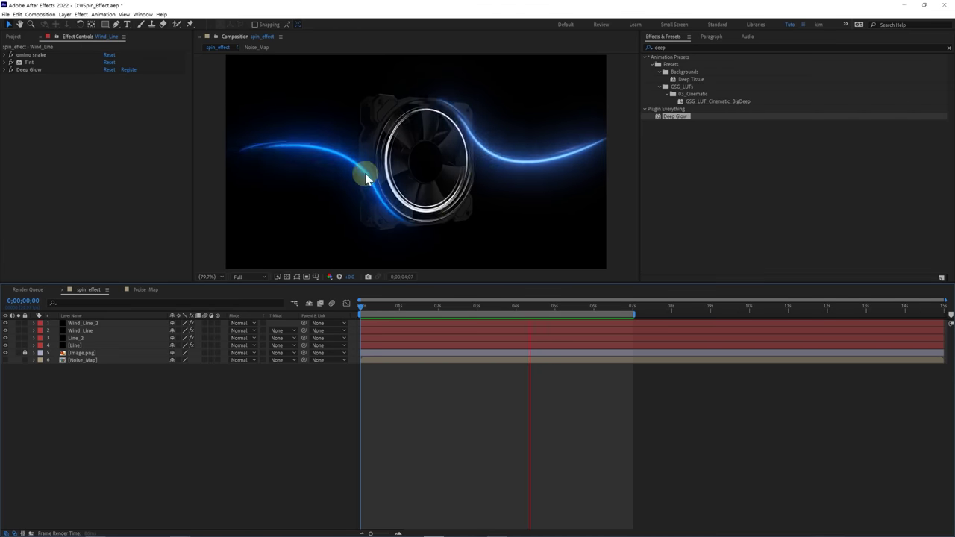
Step: Preview the animation from near the beginning, then stop it
click(362, 307)
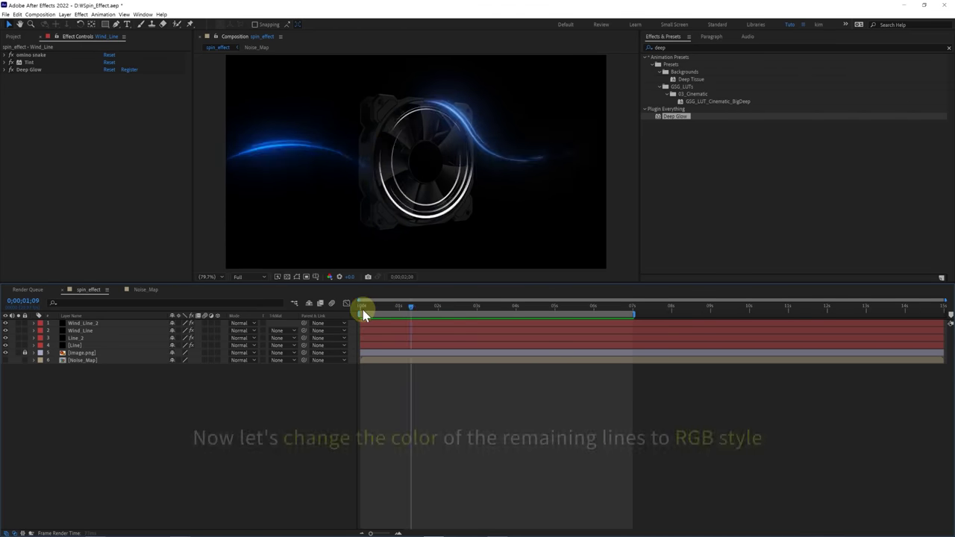
click(362, 309)
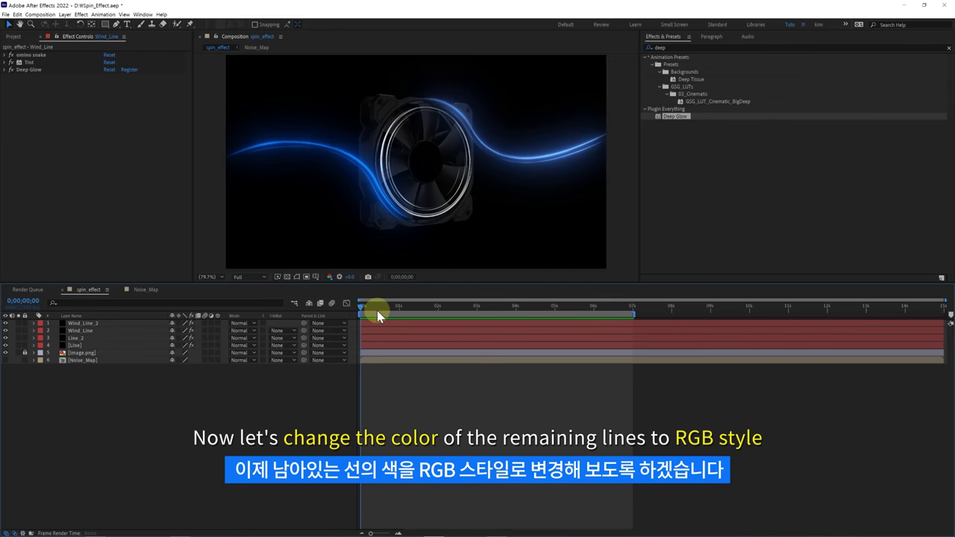
click(358, 308)
key(space)
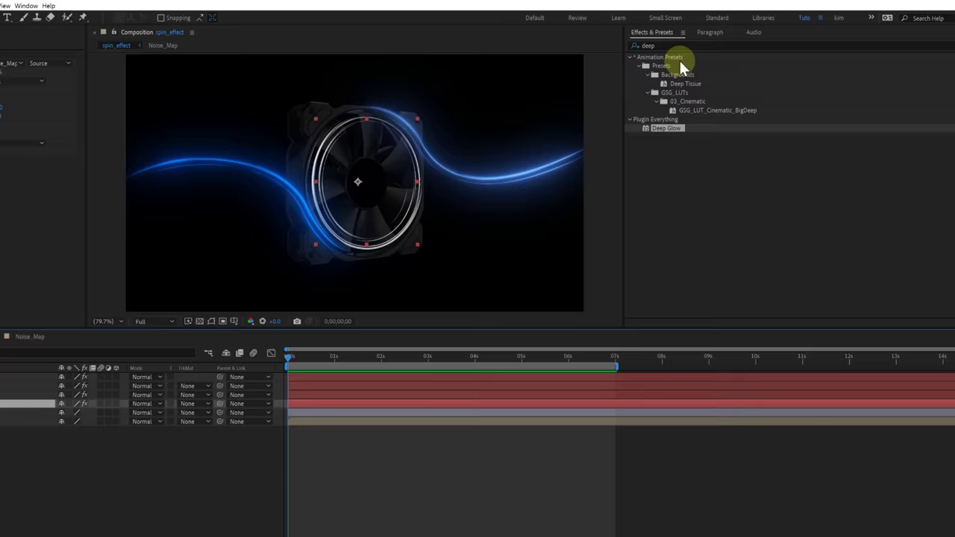
Step: Apply the Colorama effect to the Line layer
click(675, 47)
text(Colorama)
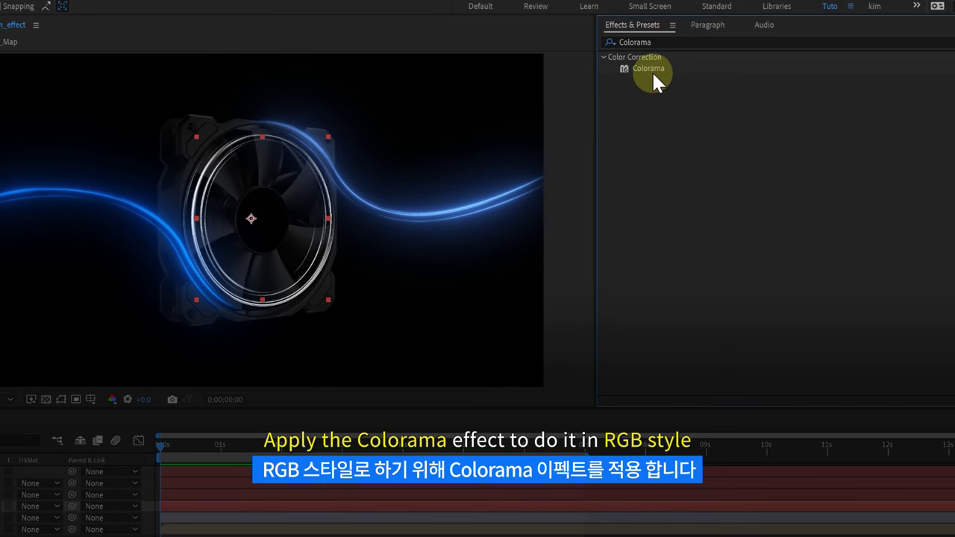
click(649, 68)
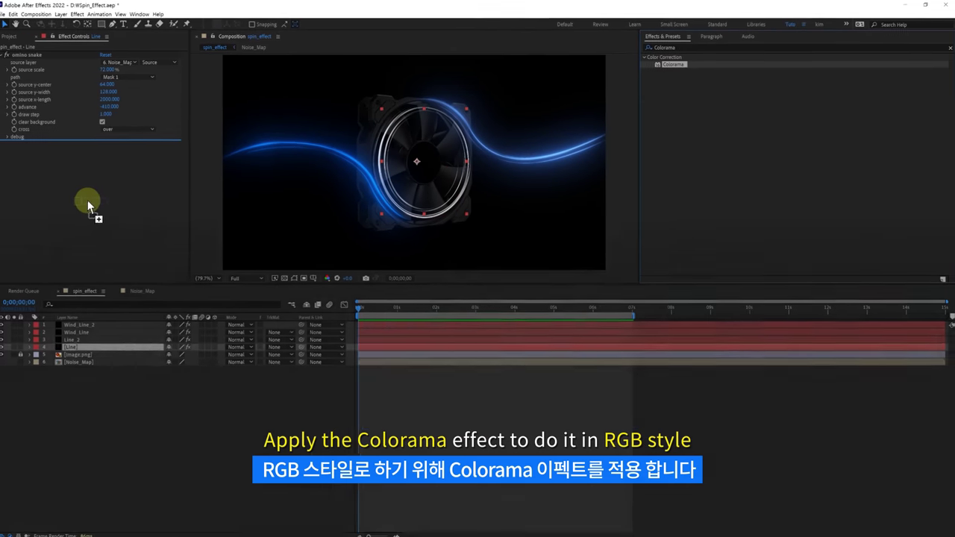
drag(640, 69, 94, 215)
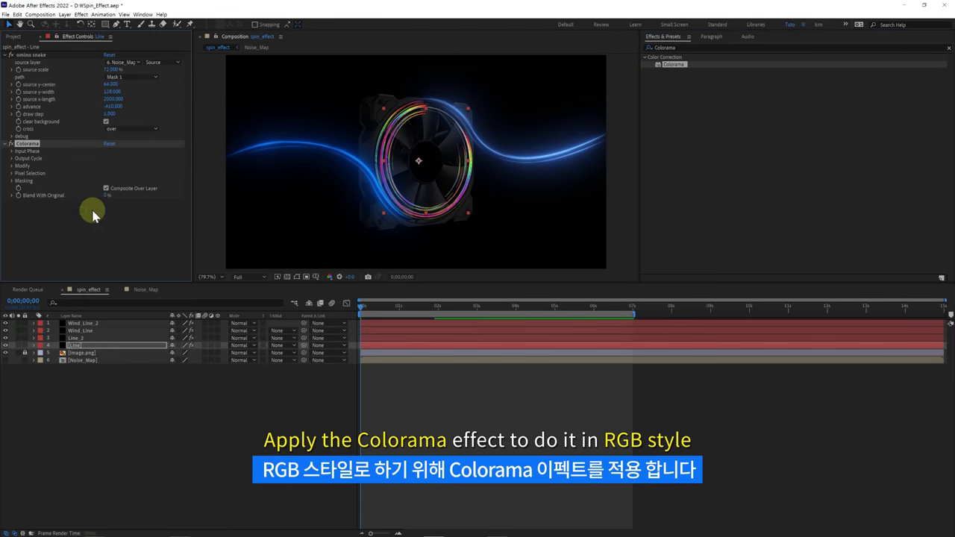
Step: Turn off Colorama's Modify Alpha, set Phase Shift to 40°, and preview
click(6, 55)
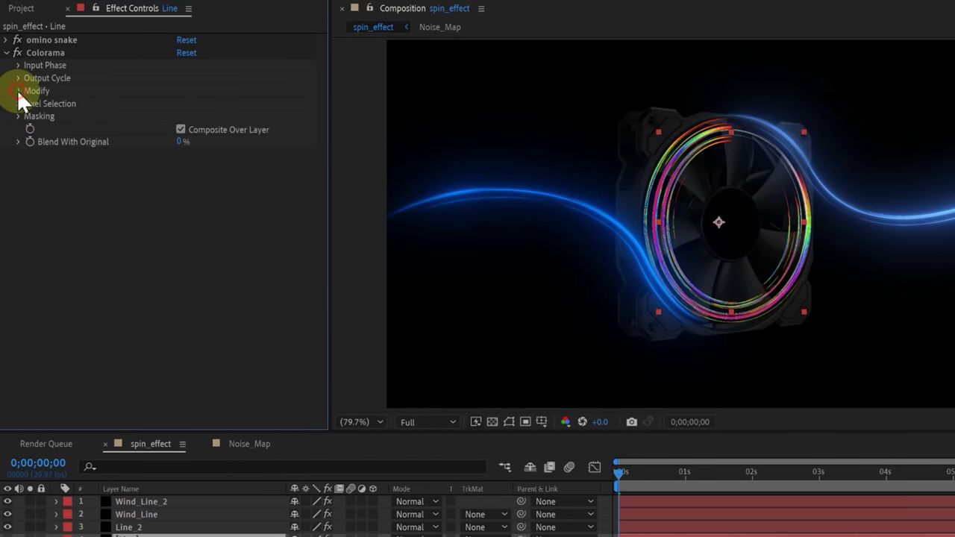
click(19, 91)
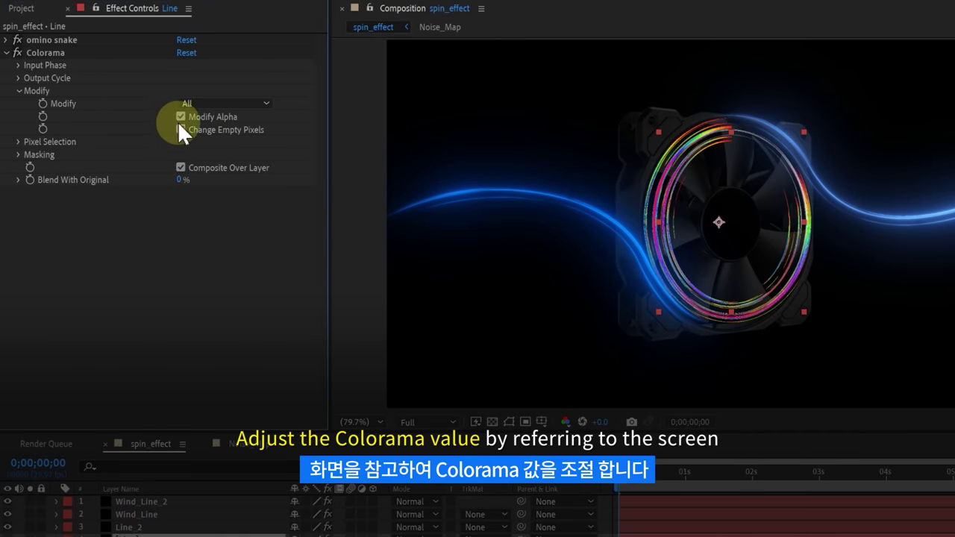
click(181, 117)
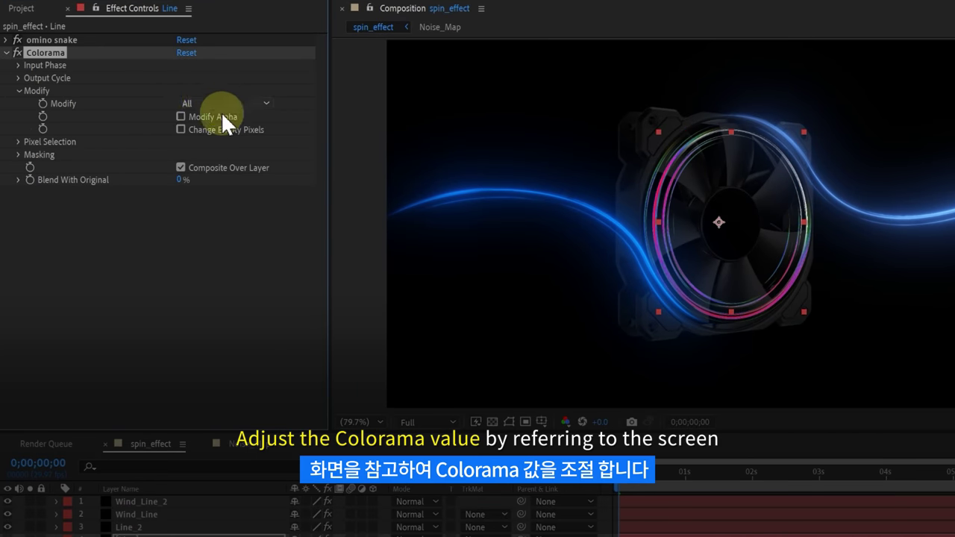
click(17, 64)
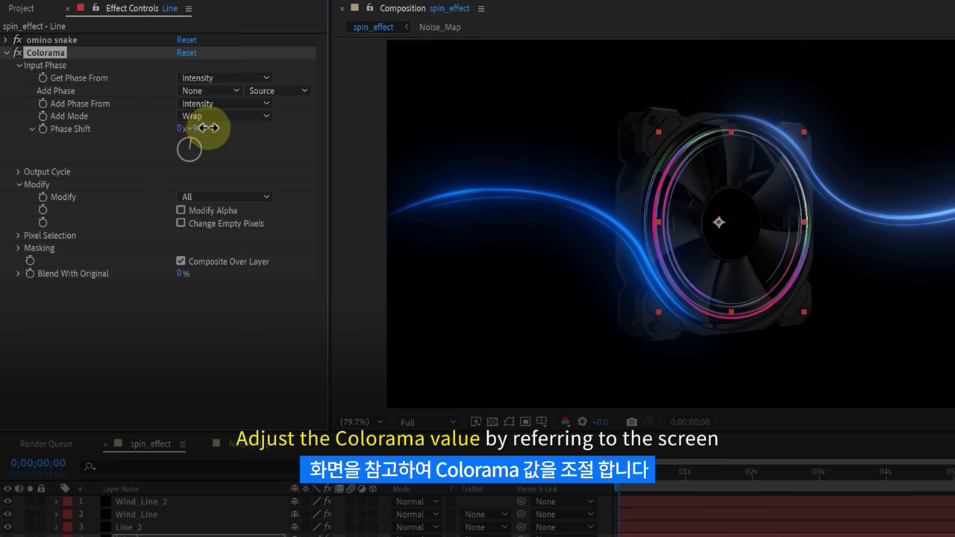
drag(222, 128, 203, 128)
text(40)
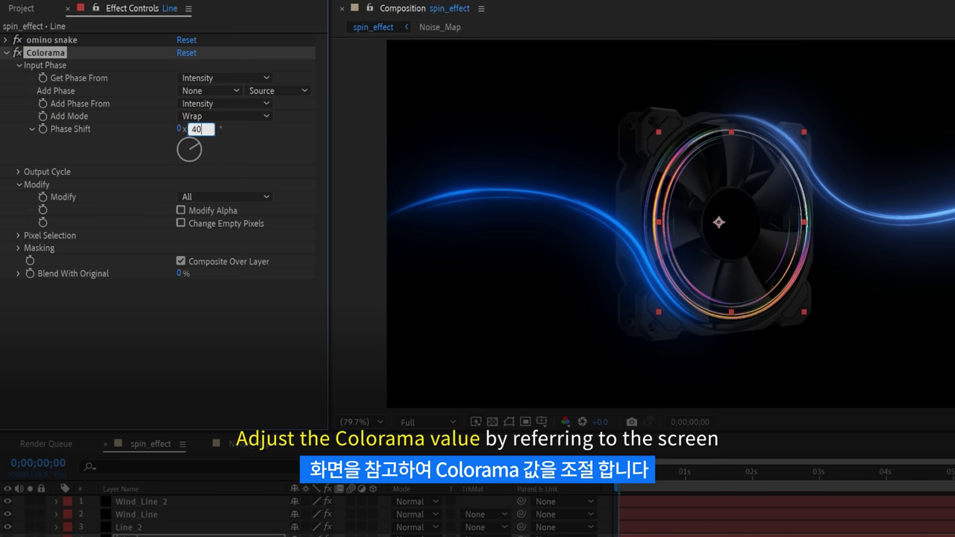
key(Return)
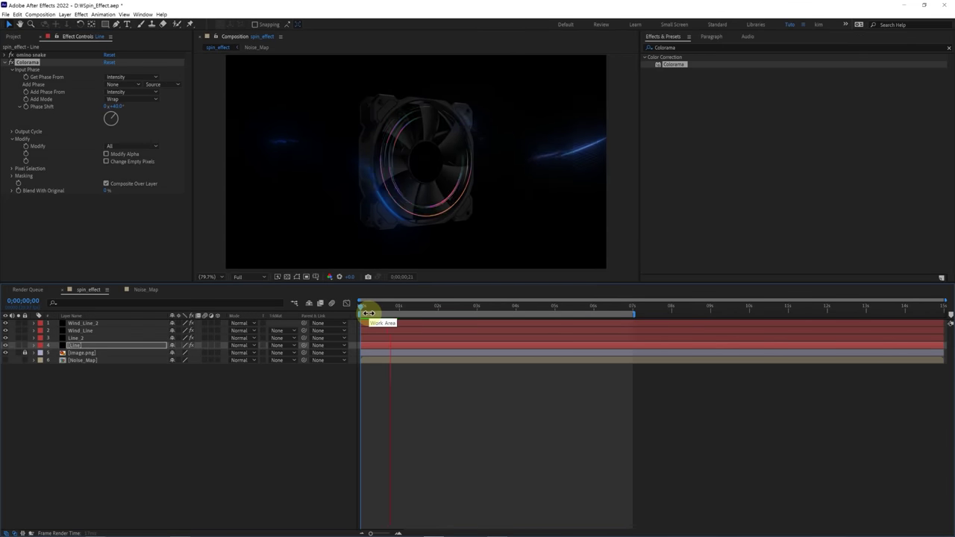
key(space)
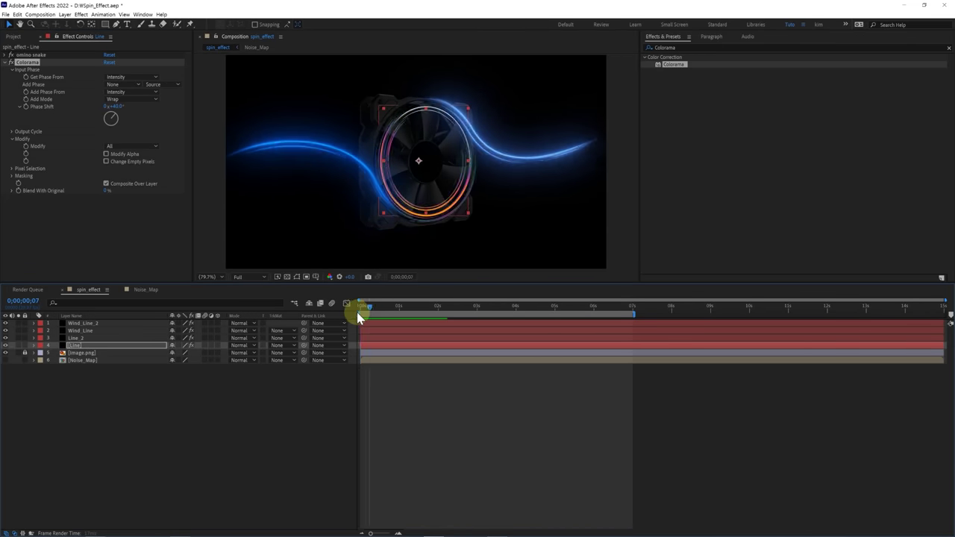
key(space)
Step: Add Deep Glow after Colorama on the Line layer, preview, and collapse both effects
click(646, 48)
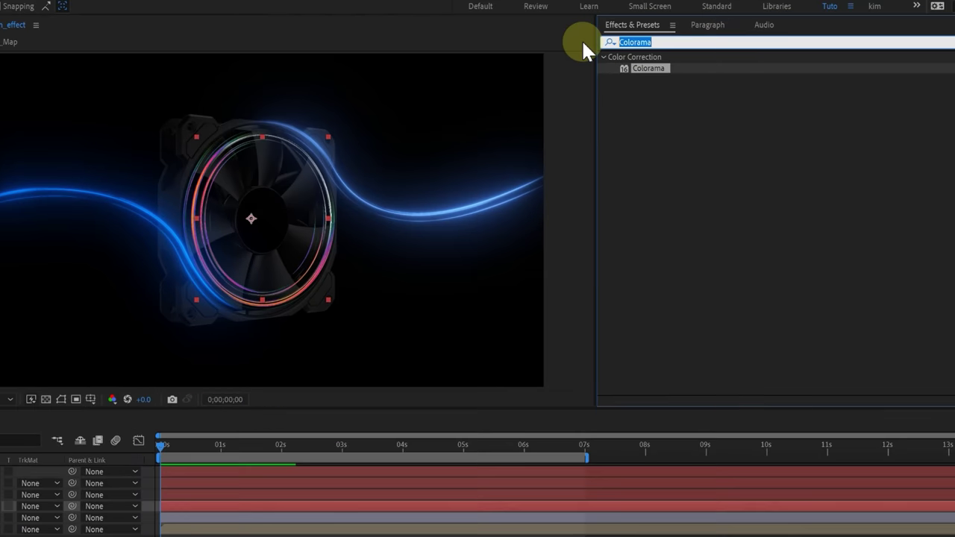
text(deep)
drag(652, 151, 65, 228)
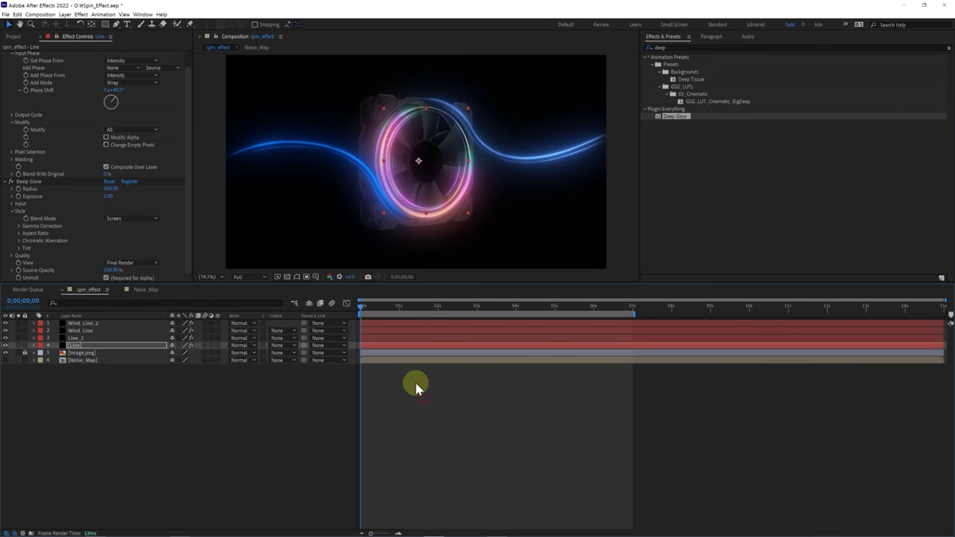
click(416, 383)
key(space)
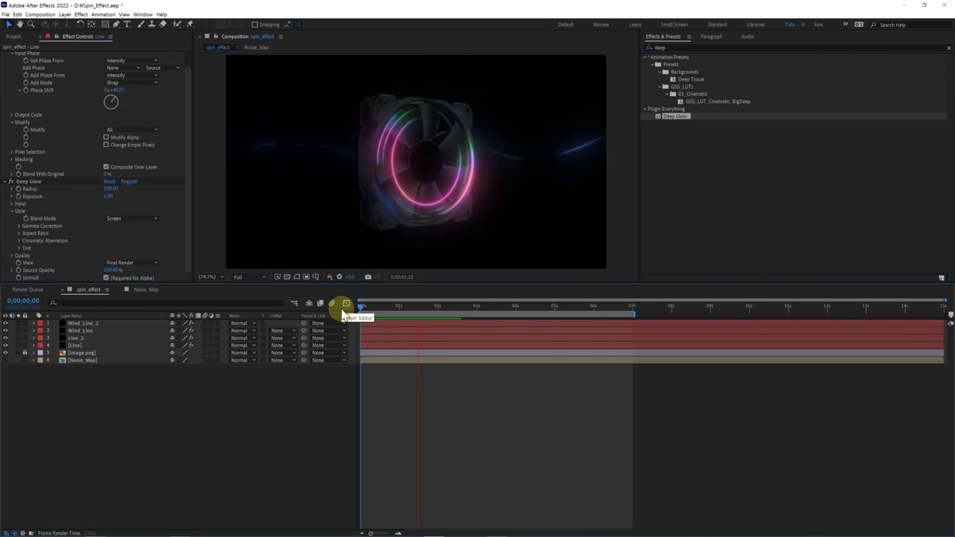
click(360, 308)
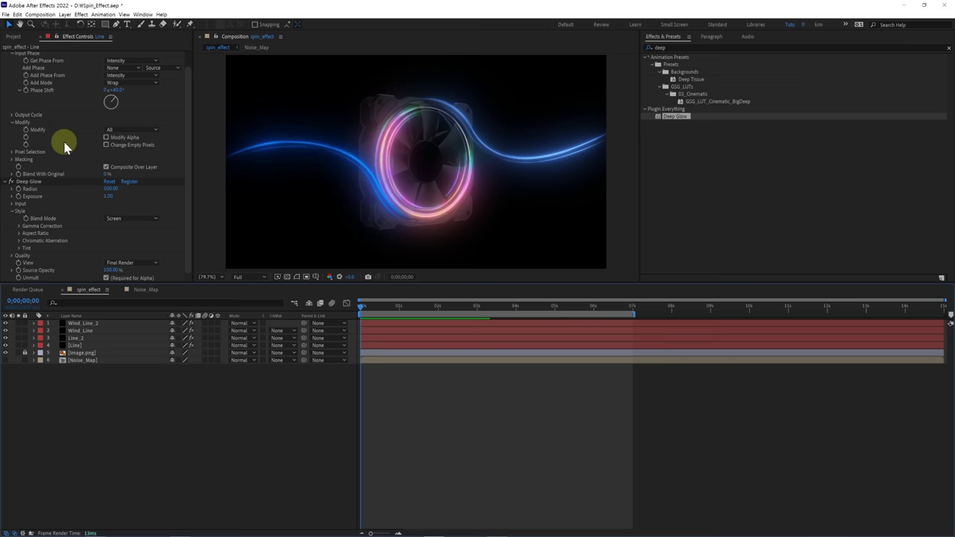
scroll(6, 73, up, 1)
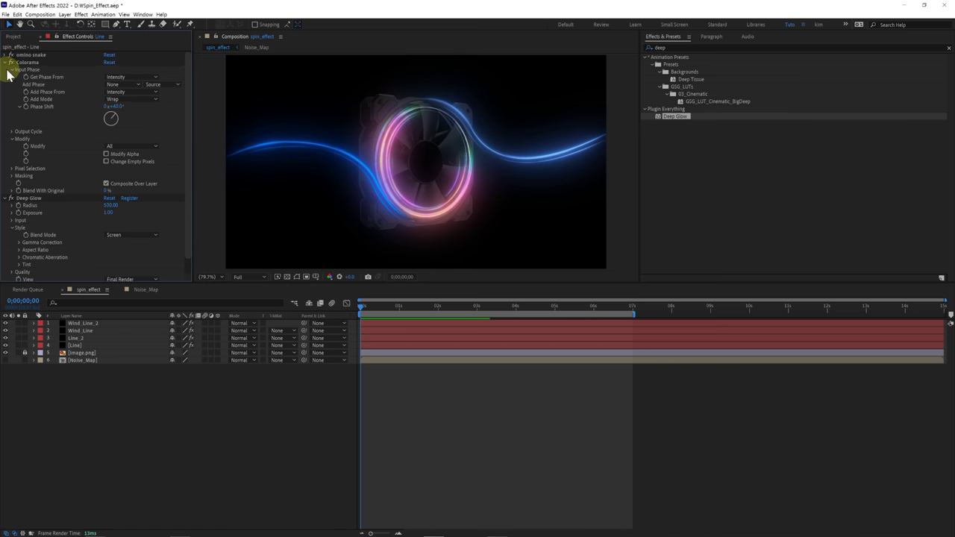
click(6, 62)
click(6, 69)
Step: Copy Colorama and Deep Glow from the Line layer onto Line_2
click(22, 62)
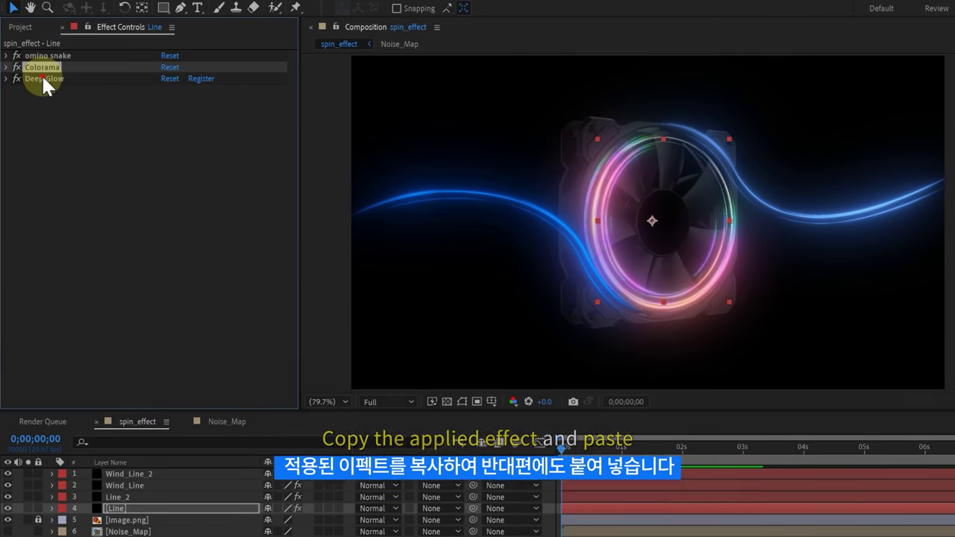
shift+click(21, 70)
right_click(26, 78)
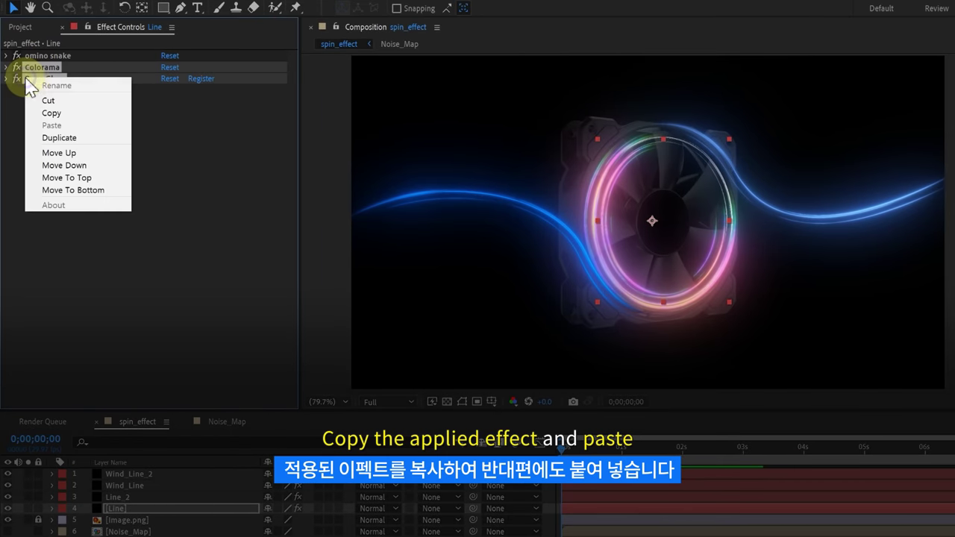
click(52, 113)
click(78, 354)
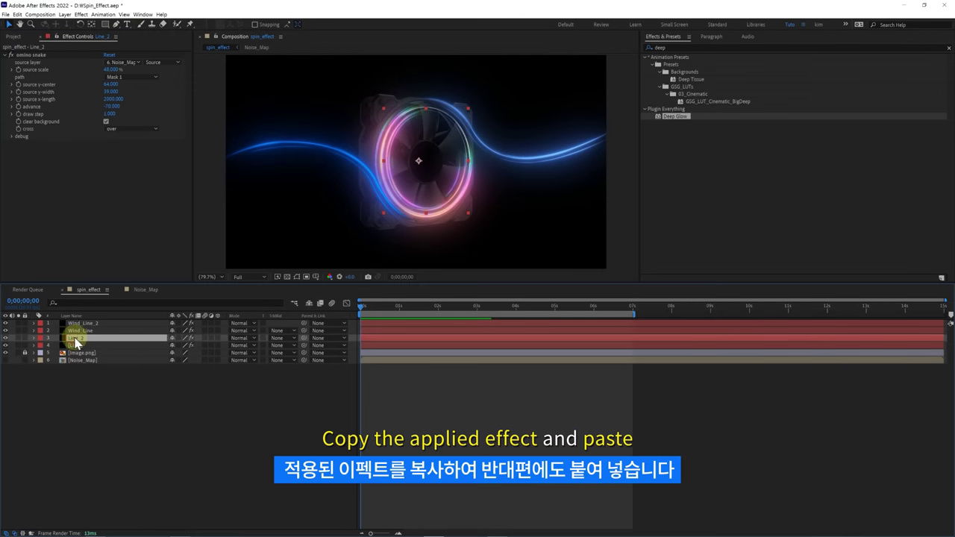
key(ctrl+v)
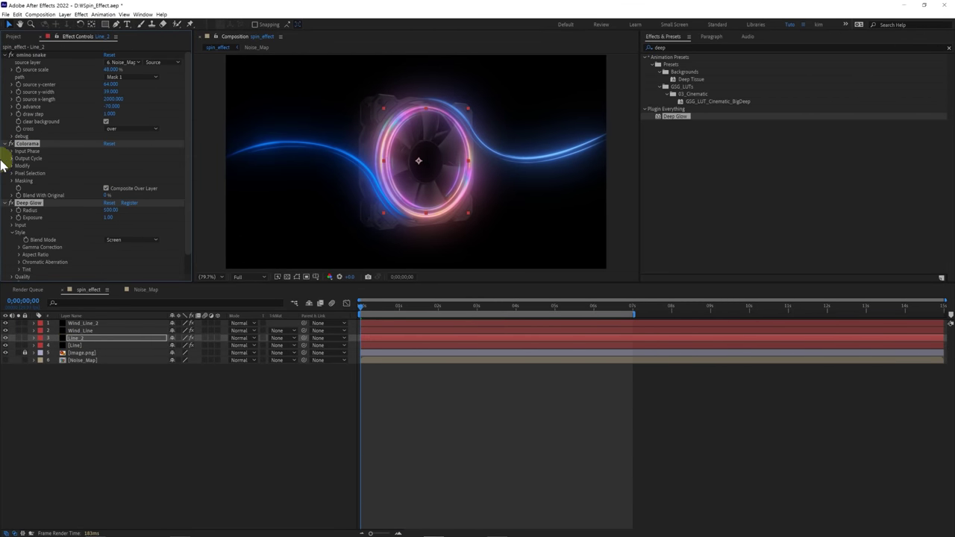
Step: Set Line_2's Colorama Output Cycle to the Golden preset palette
click(7, 207)
click(9, 202)
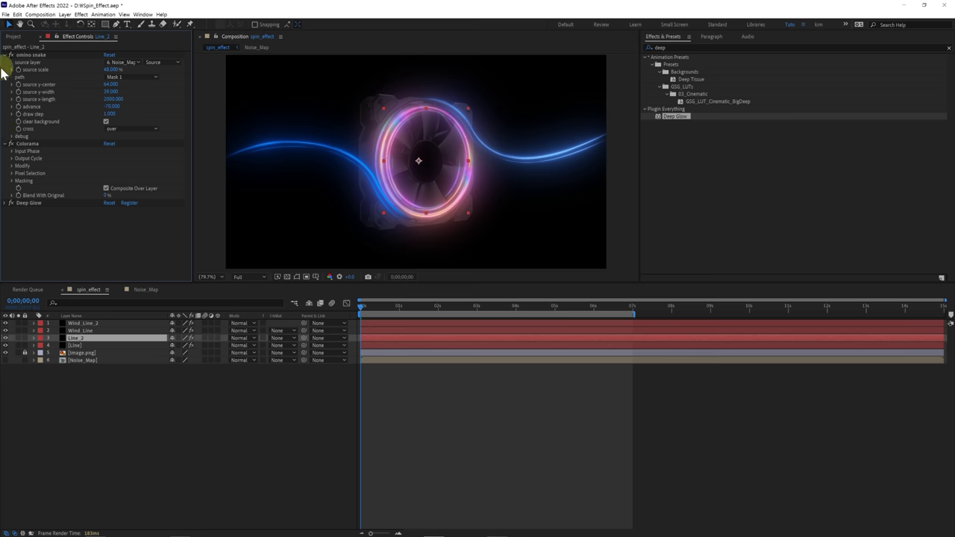
click(9, 55)
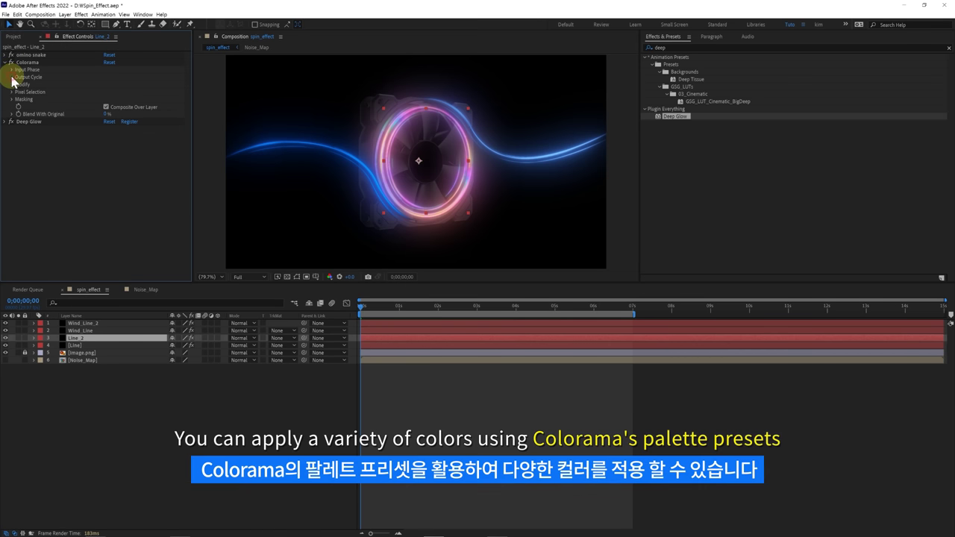
click(12, 77)
click(125, 86)
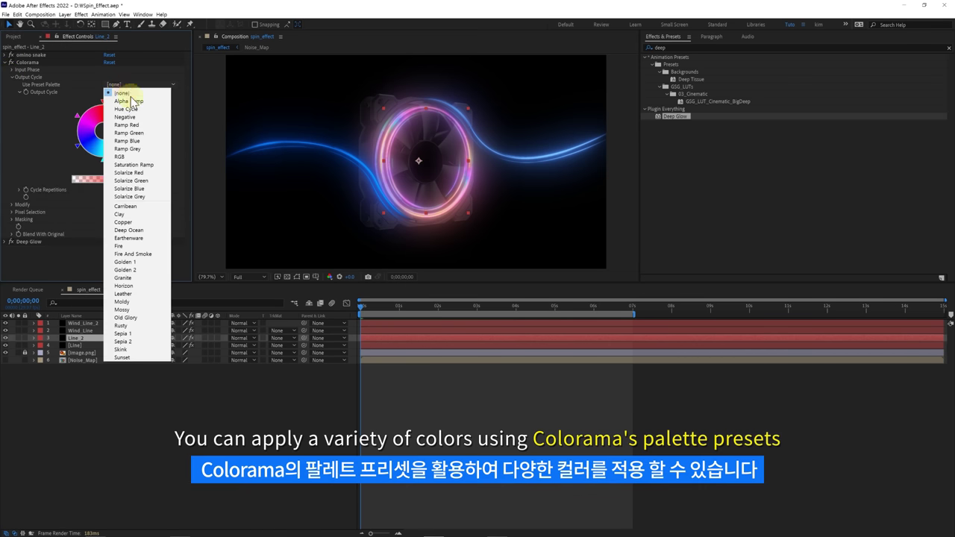
click(135, 263)
click(75, 323)
Step: Set layers 1–4 to Screen blending mode, then return the playhead to the start
shift+click(75, 345)
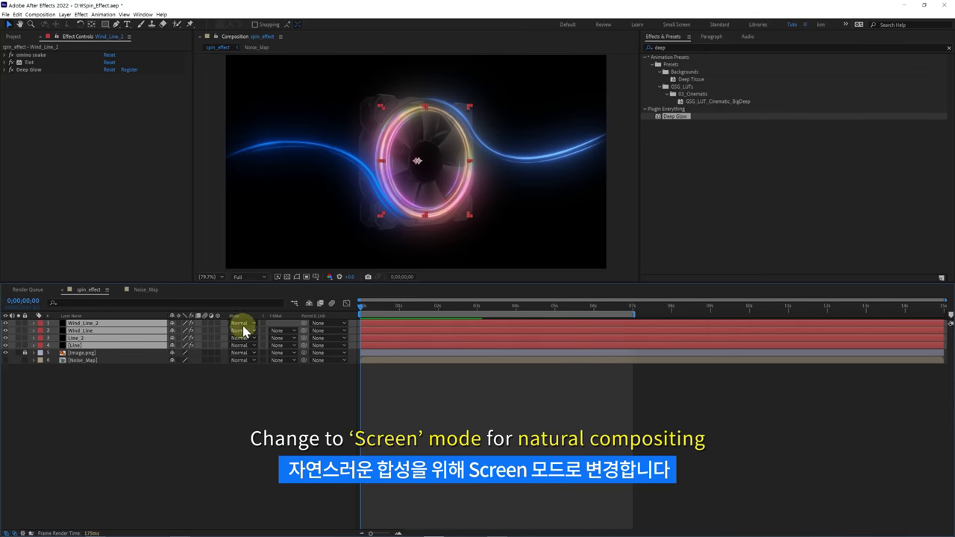
click(243, 326)
click(263, 102)
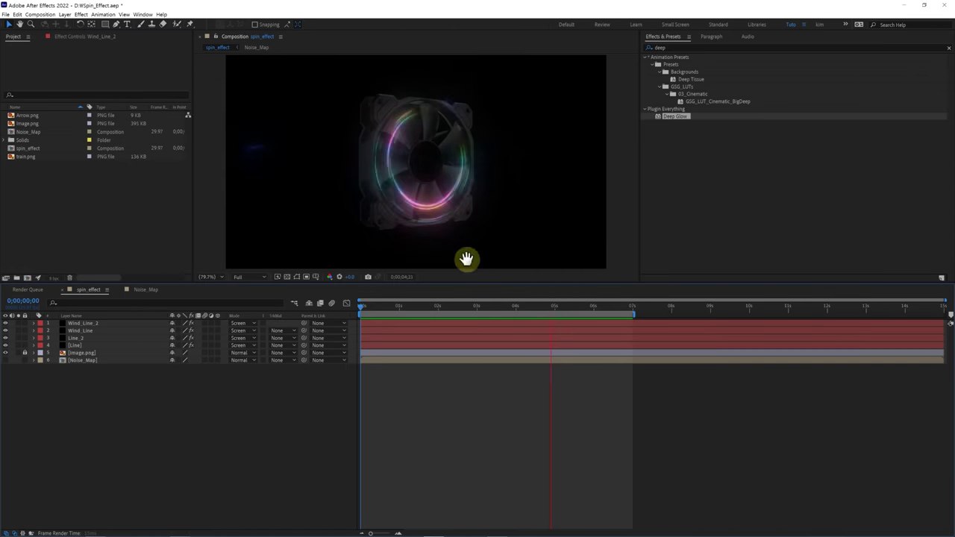
mouse_move(448, 308)
mouse_down()
mouse_move(386, 321)
mouse_move(291, 314)
mouse_up()
click(98, 325)
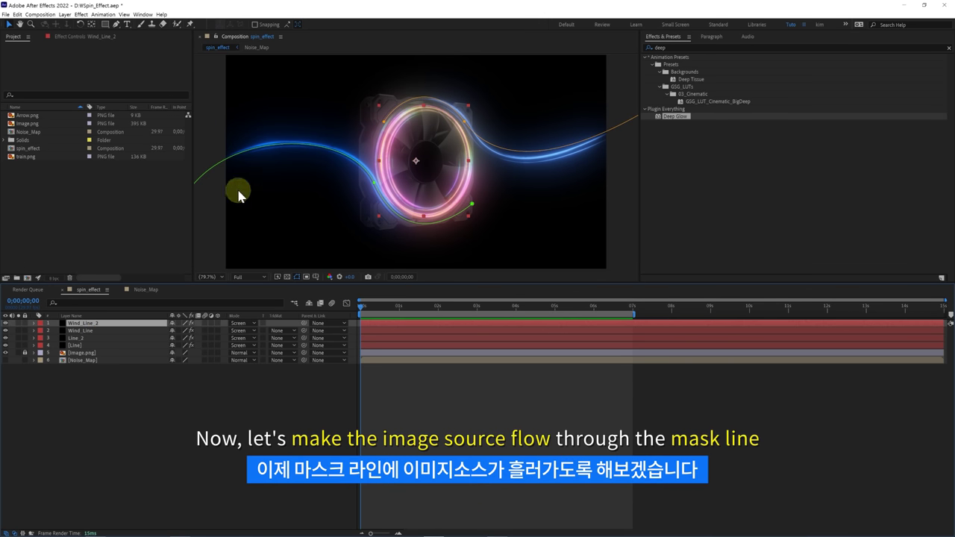
Step: Import Arrow.png and add it as a layer in spin_effect
double_click(38, 179)
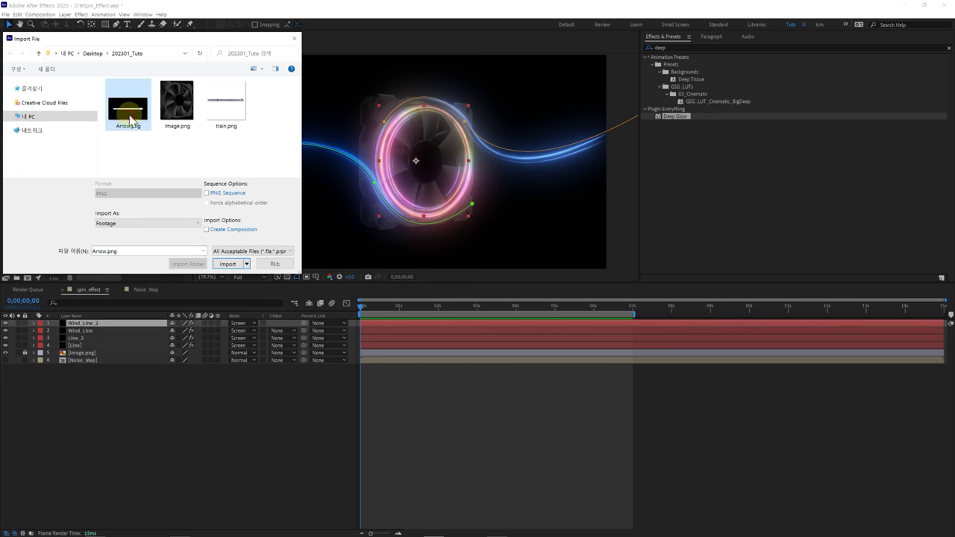
double_click(129, 118)
drag(78, 378, 84, 381)
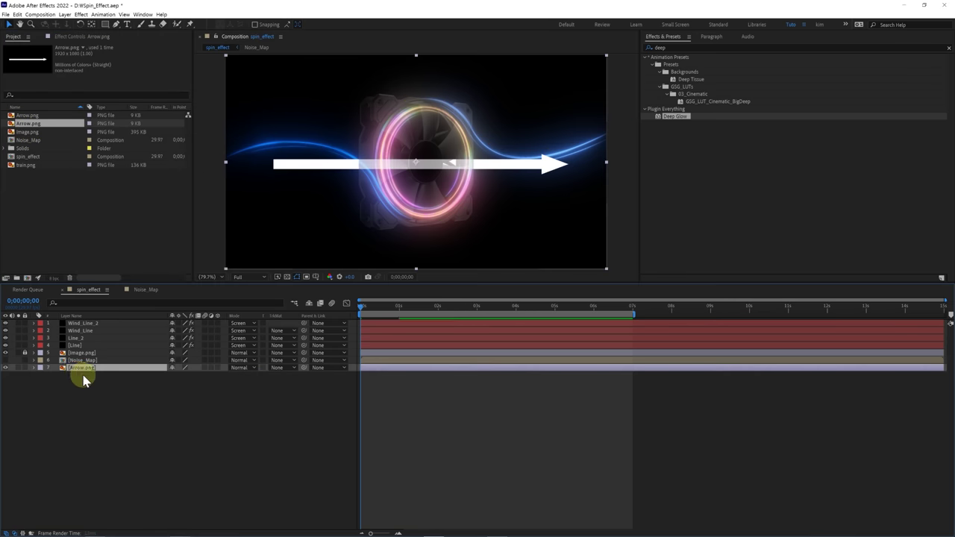
Step: Solo the arrow layer, check its transparency on the checkerboard, and start pre-composing it
click(18, 368)
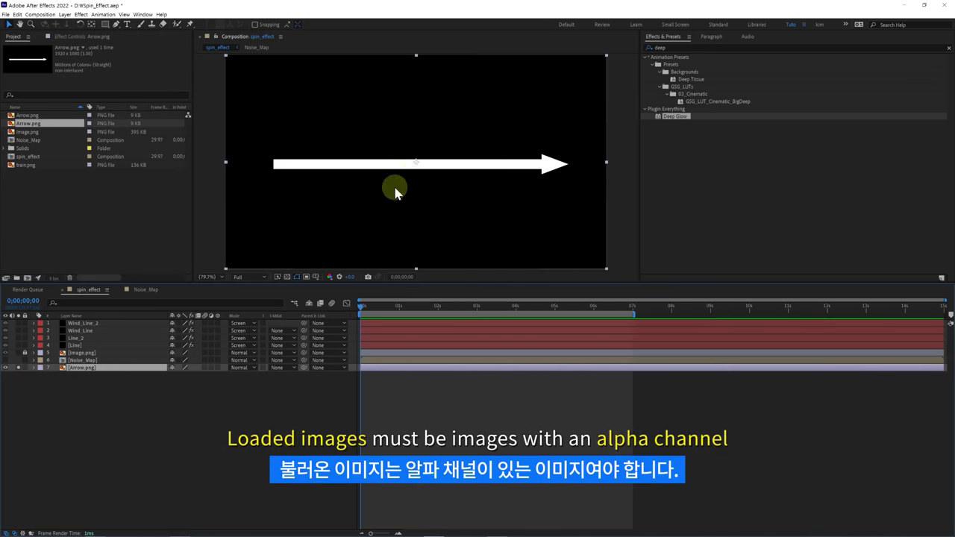
click(288, 277)
click(287, 277)
click(288, 277)
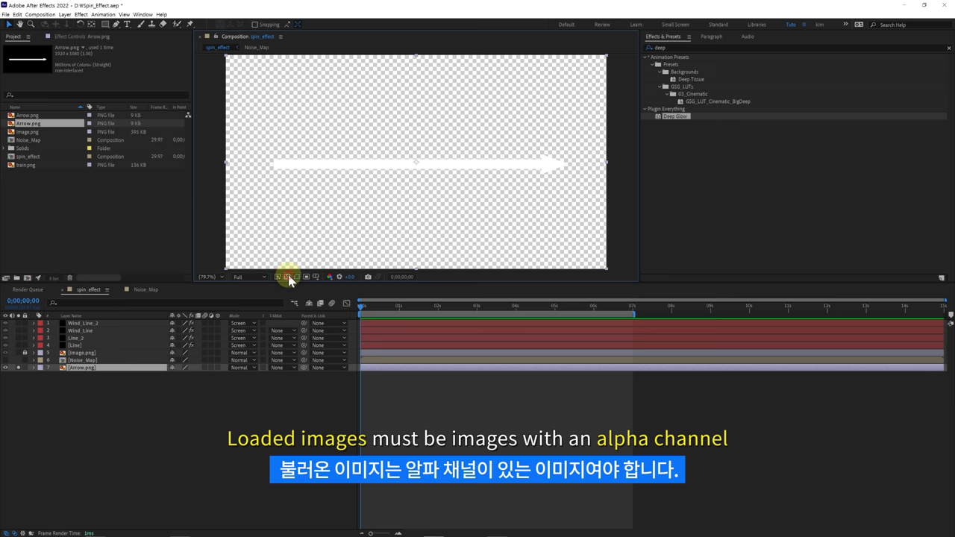
click(288, 277)
click(288, 277)
click(289, 276)
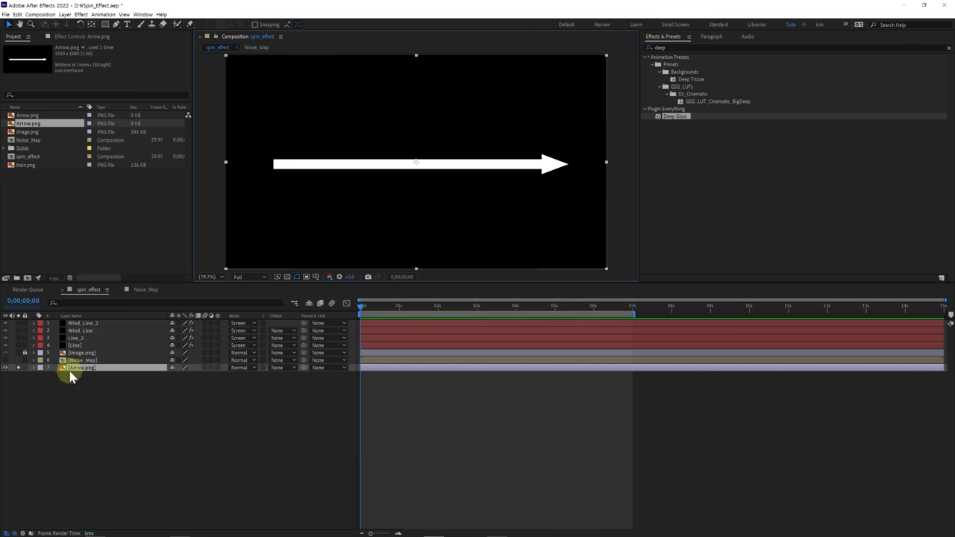
key(ctrl+shift+c)
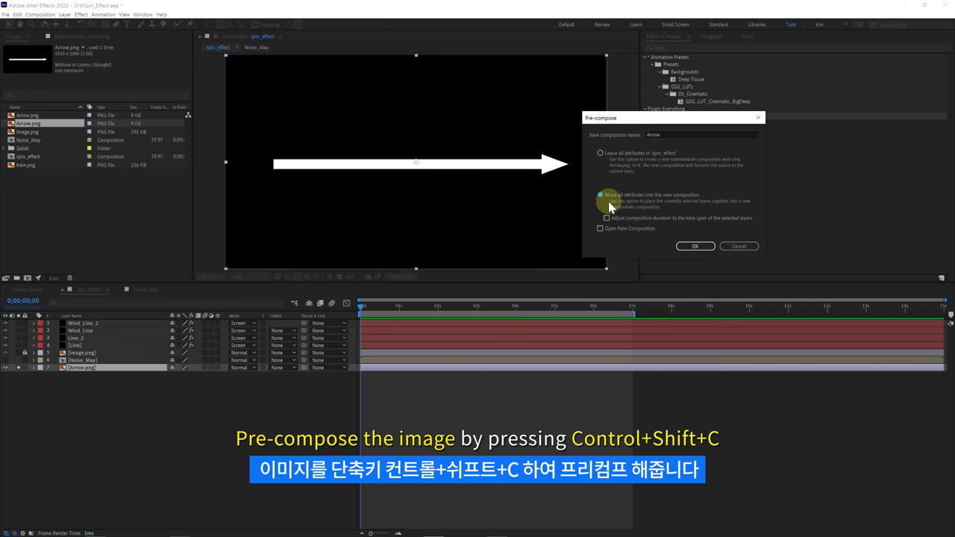
Step: Pre-compose the arrow into a new Arrow comp and open it
click(687, 247)
click(118, 413)
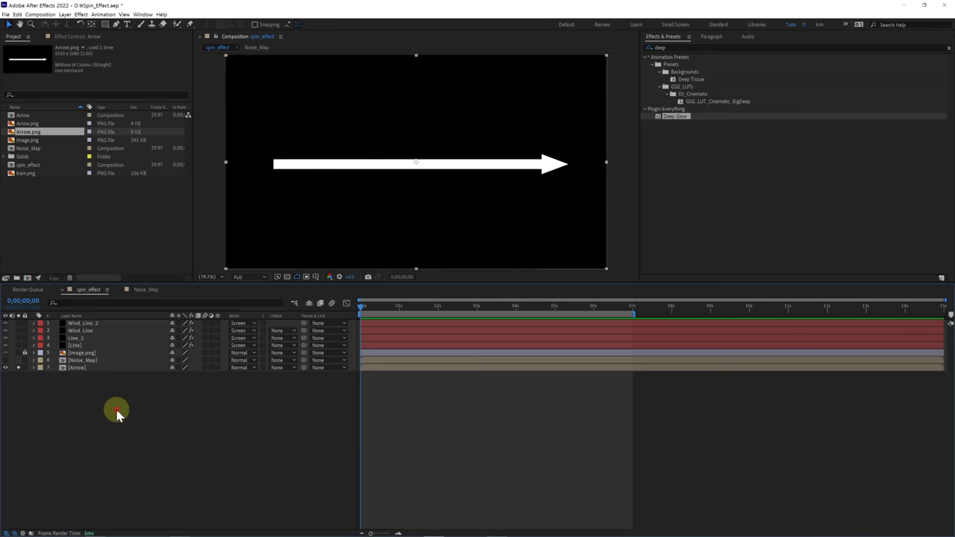
double_click(80, 369)
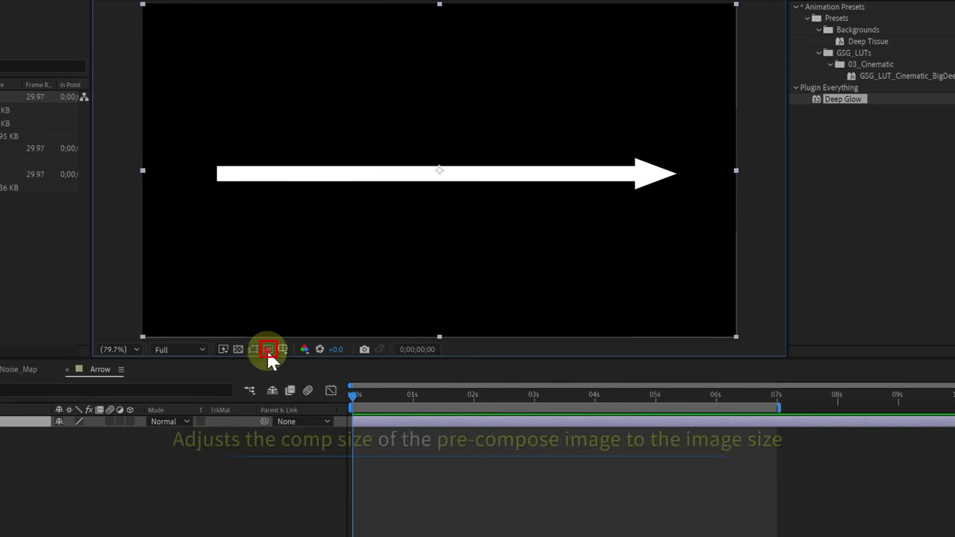
Step: Crop the Arrow comp to a region of interest around the arrow (1543×160)
click(306, 277)
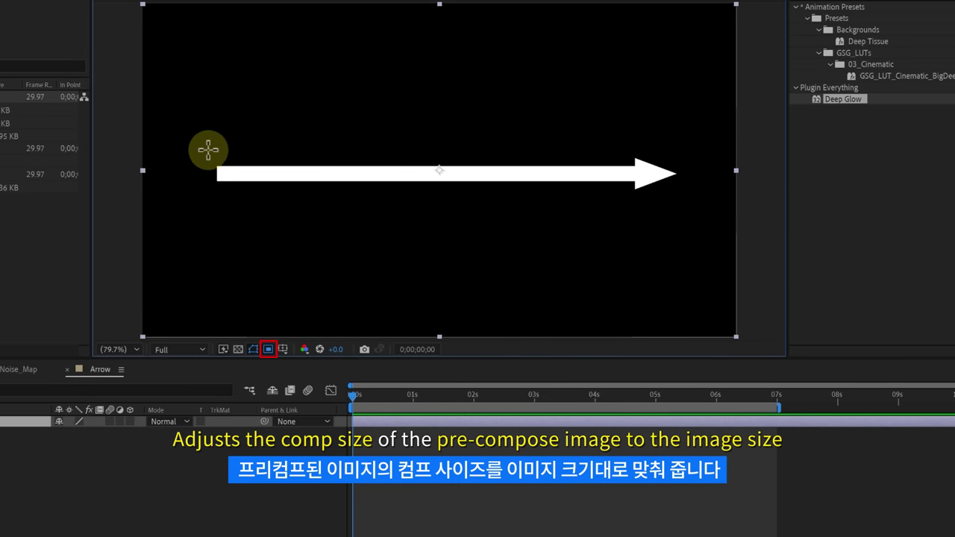
drag(206, 141, 686, 200)
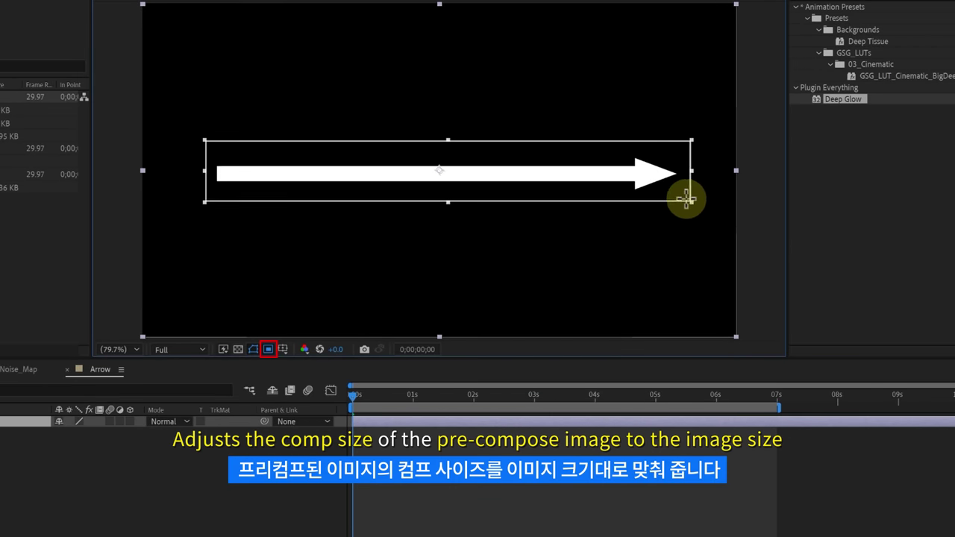
drag(205, 141, 207, 148)
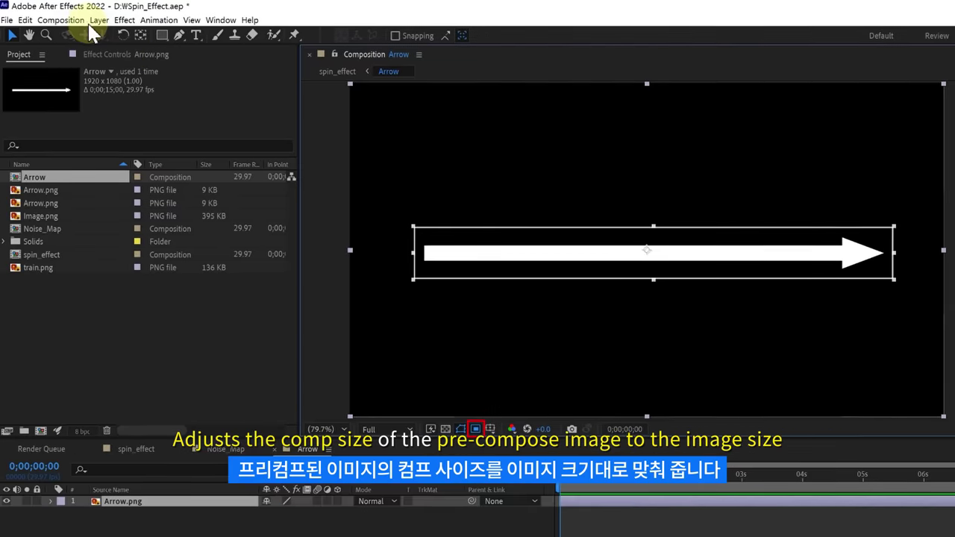
click(61, 21)
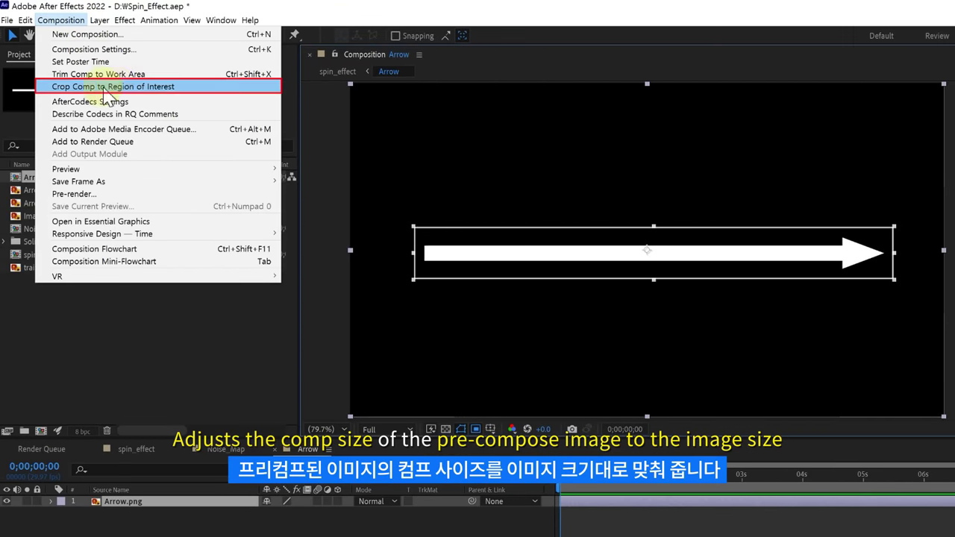
click(117, 88)
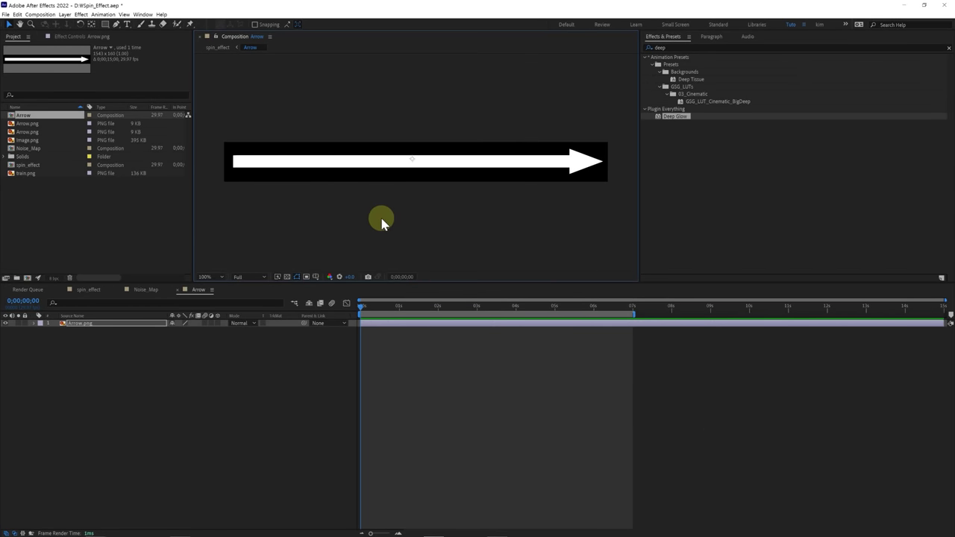
Step: Return to spin_effect and unsolo the Arrow layer
click(218, 48)
click(30, 402)
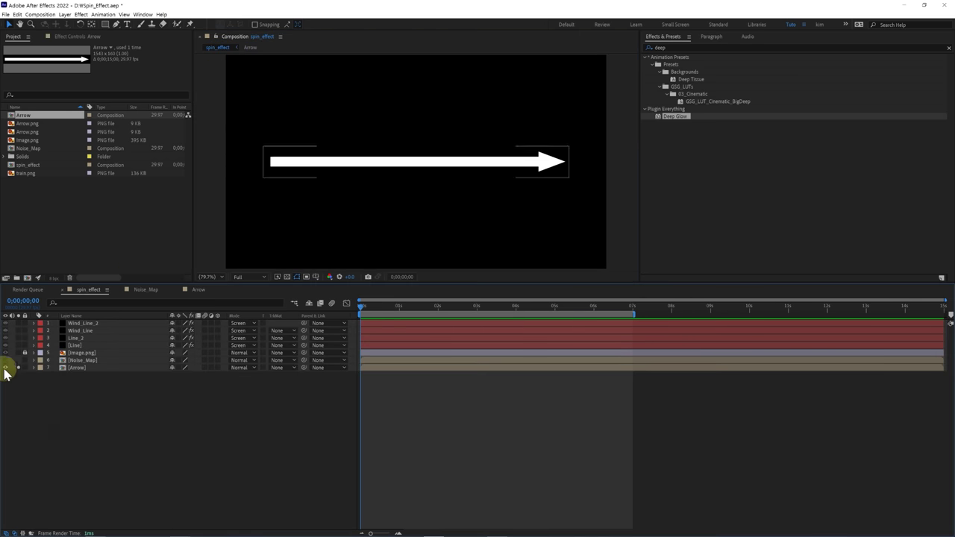
click(17, 368)
click(72, 369)
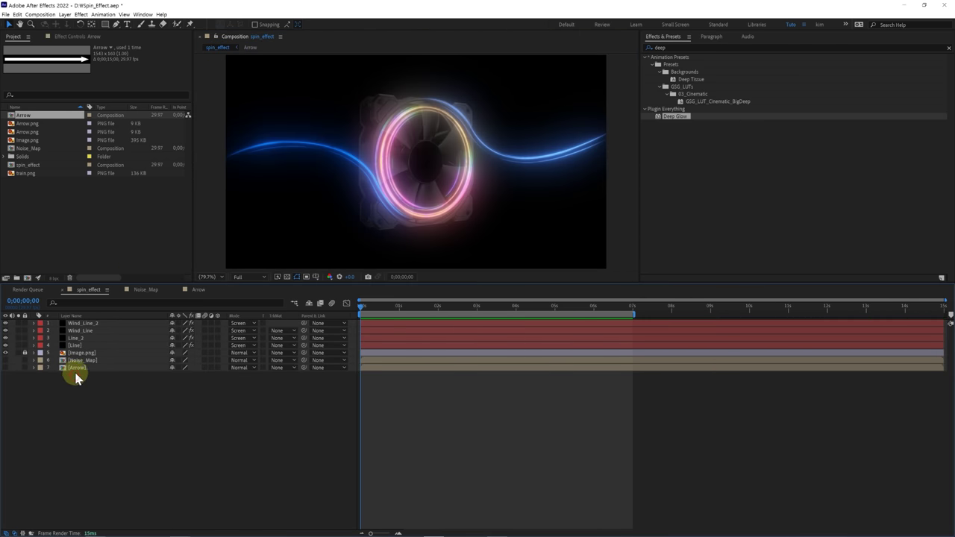
Step: Duplicate Wind_Line_2 as Arrow_Line and set its omino snake source layer to Arrow
click(77, 326)
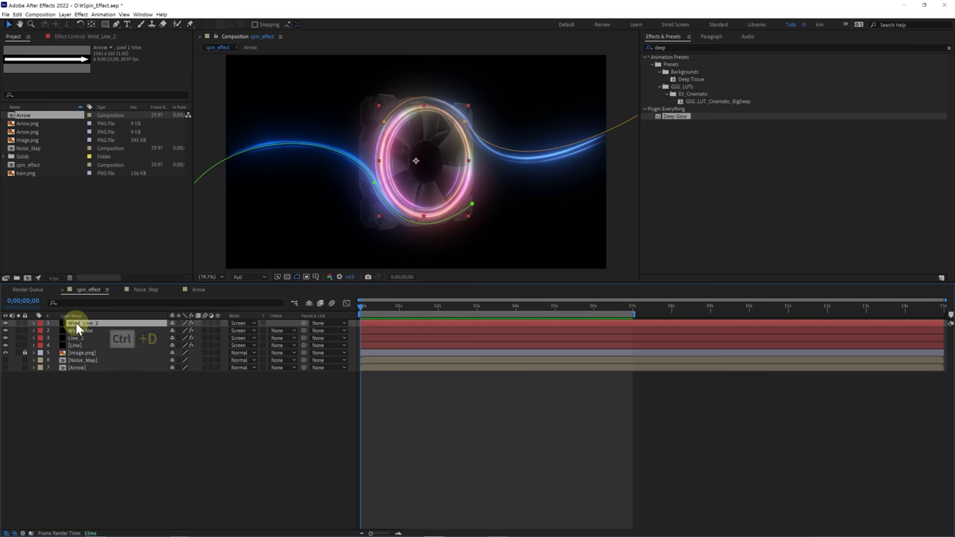
key(ctrl+d)
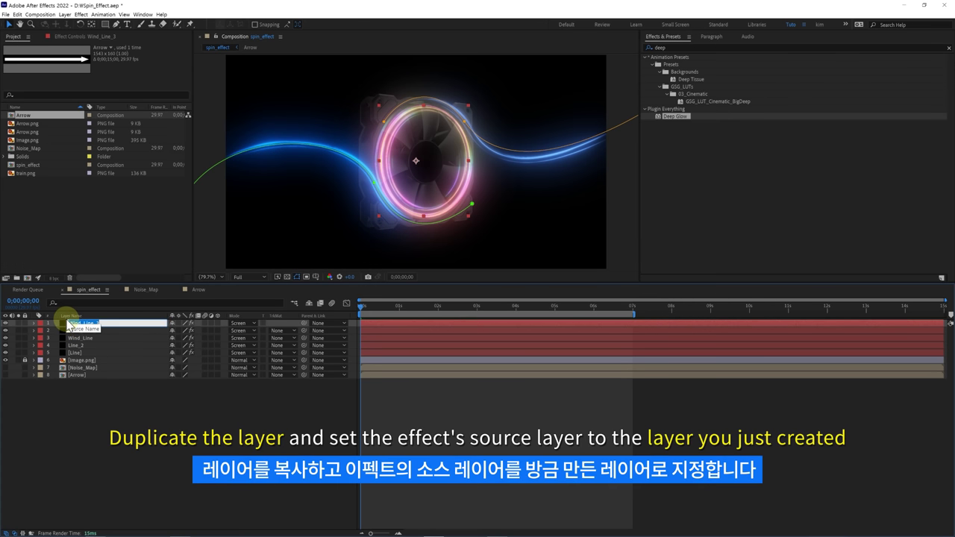
text(Arrow_Line)
key(Return)
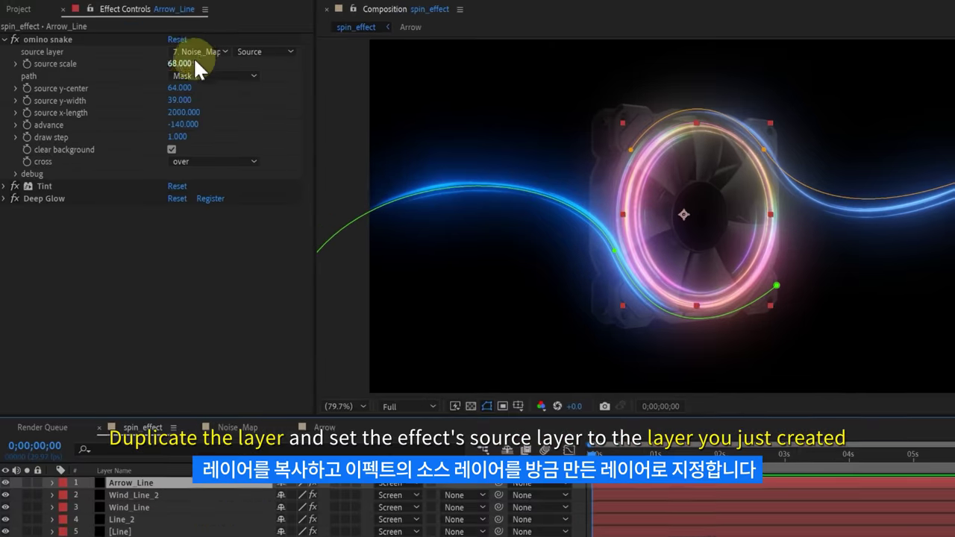
click(121, 63)
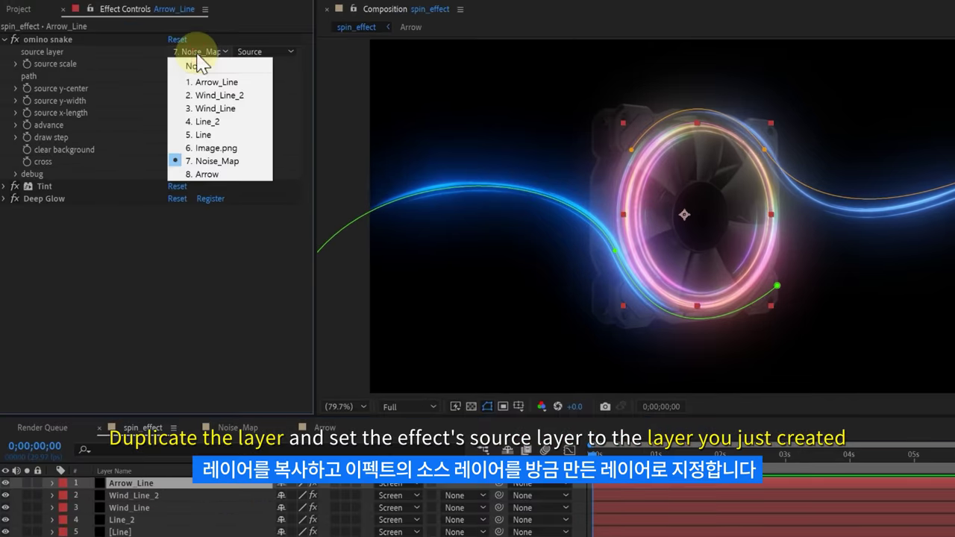
click(204, 174)
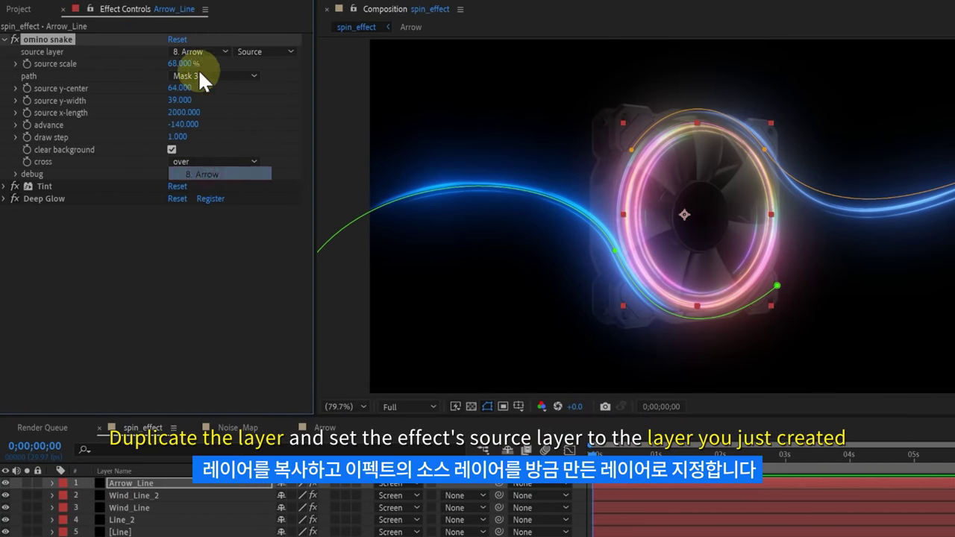
Step: Turn off Tint and Deep Glow; set snake source x-length 2000, scale 25%, advance 260
click(15, 199)
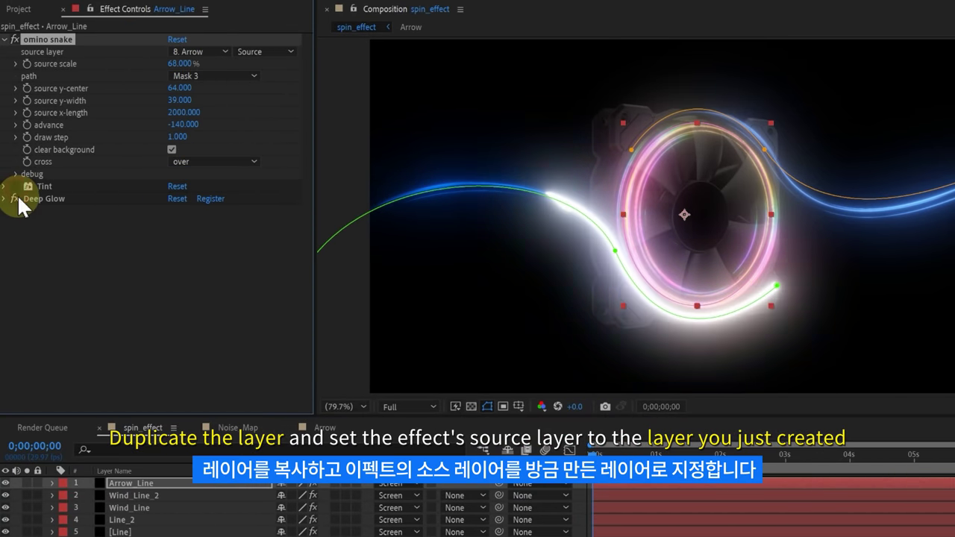
click(14, 187)
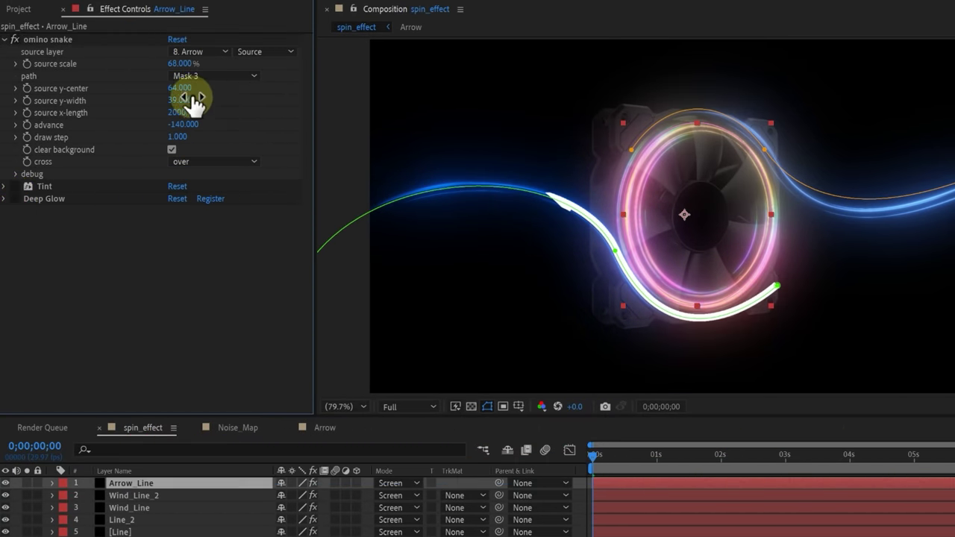
drag(183, 100, 341, 115)
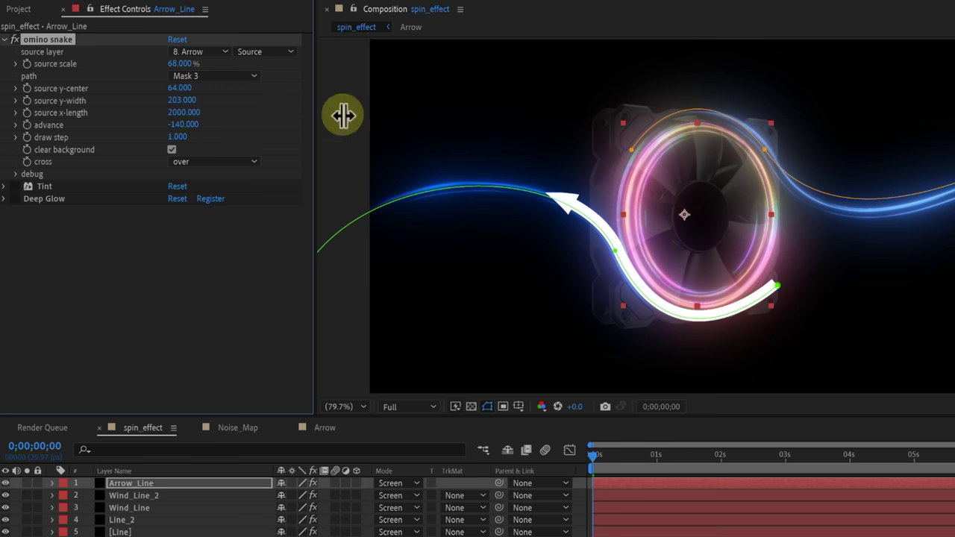
click(191, 257)
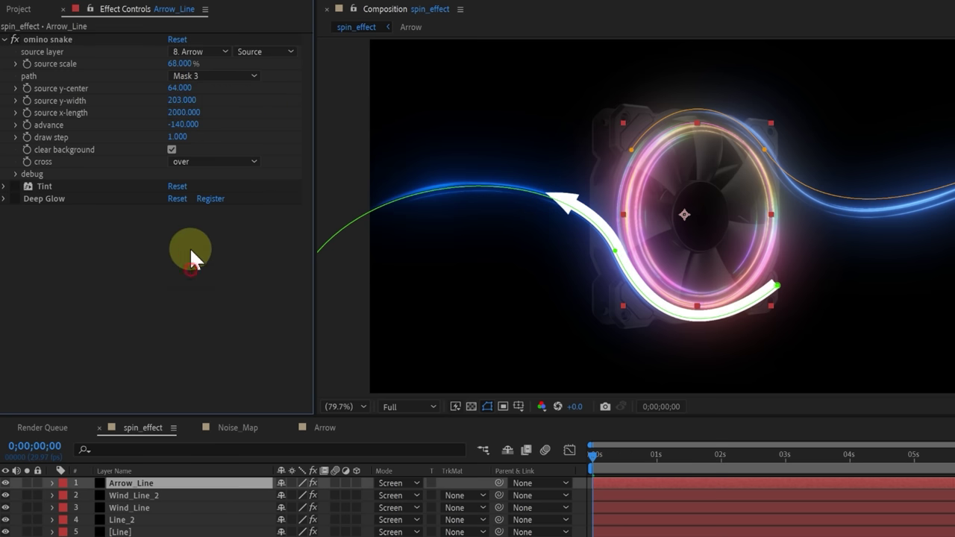
drag(183, 88, 262, 95)
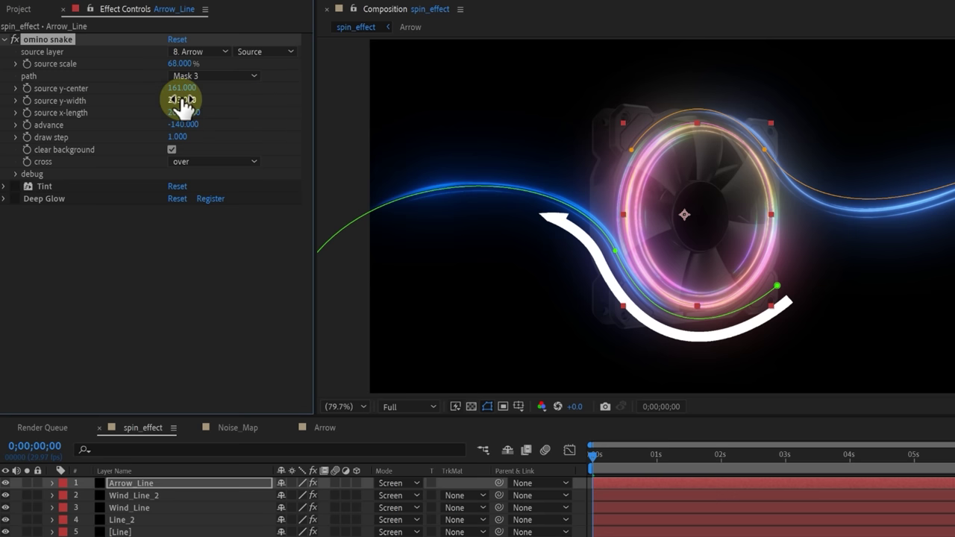
drag(187, 99, 215, 104)
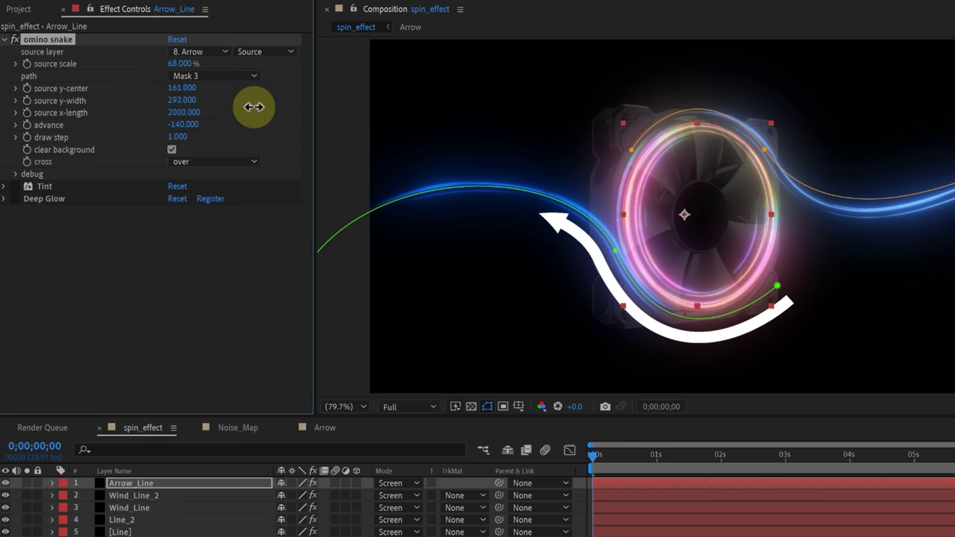
drag(178, 63, 152, 69)
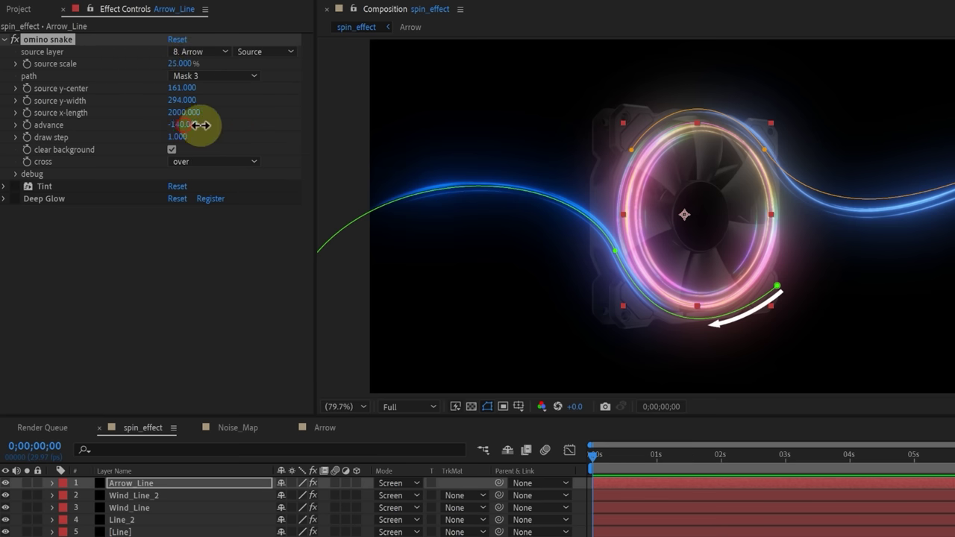
mouse_move(200, 124)
mouse_down()
mouse_move(272, 130)
mouse_move(186, 133)
mouse_move(224, 138)
mouse_move(216, 137)
mouse_up()
Step: Reshape Mask 3's end vertex and curve handles so the arrow runs longer
click(777, 286)
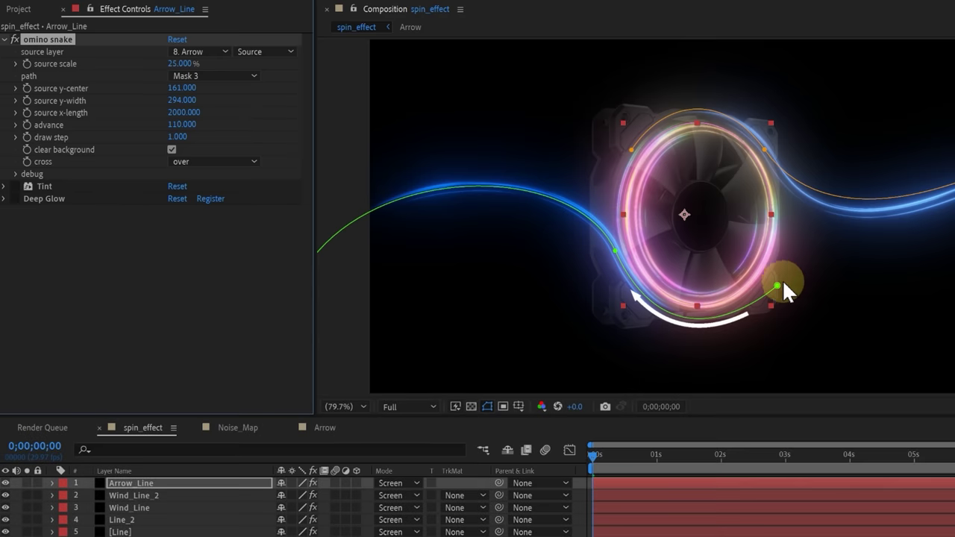
drag(777, 285, 750, 299)
click(612, 254)
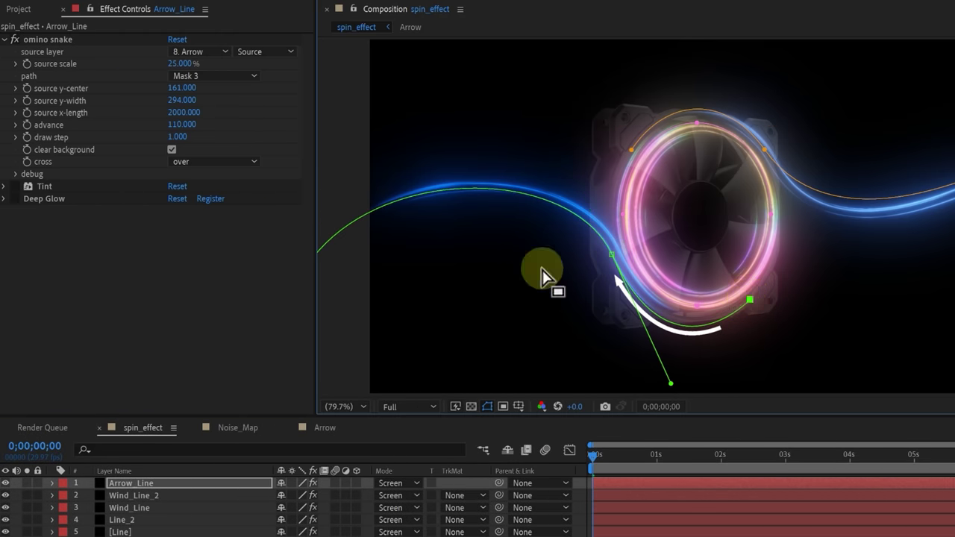
drag(543, 276, 394, 284)
click(608, 254)
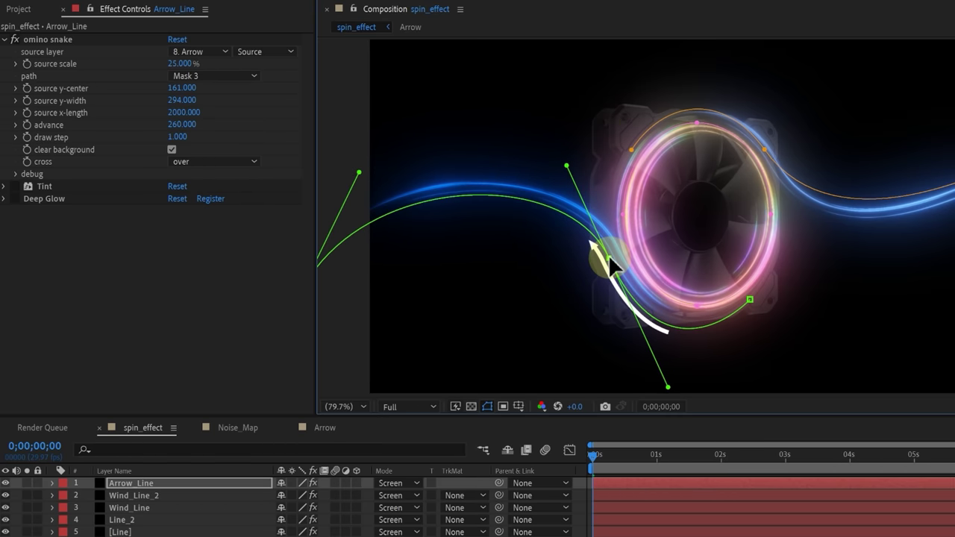
click(330, 125)
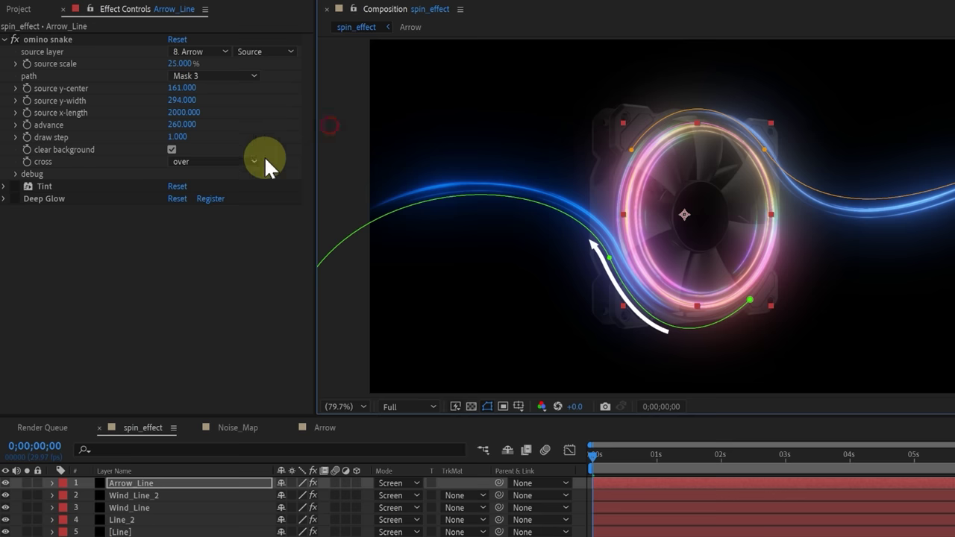
Step: Keyframe Arrow_Line's Advance from -500 at frame 0 to about 1010 at 0;00;01;08, then preview
drag(183, 125, 154, 129)
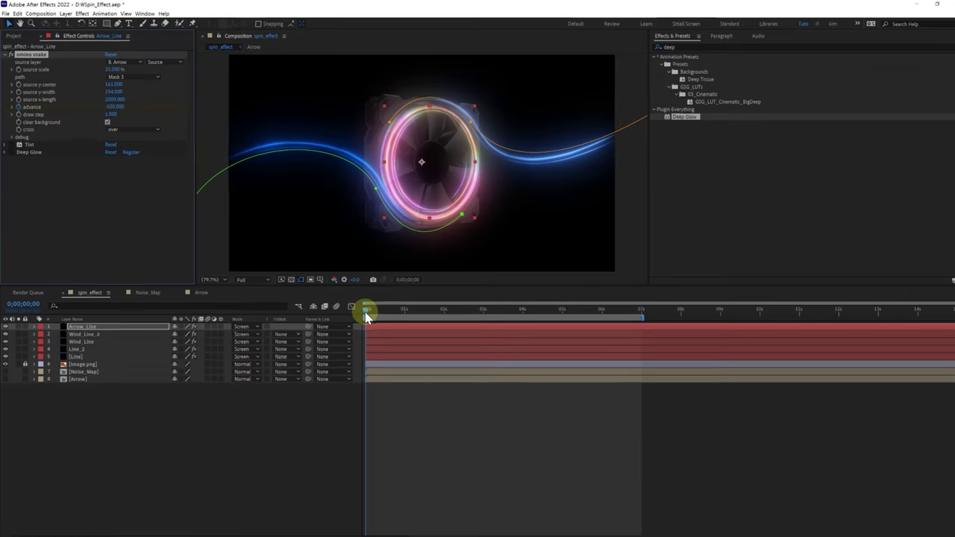
click(364, 312)
drag(375, 310, 409, 316)
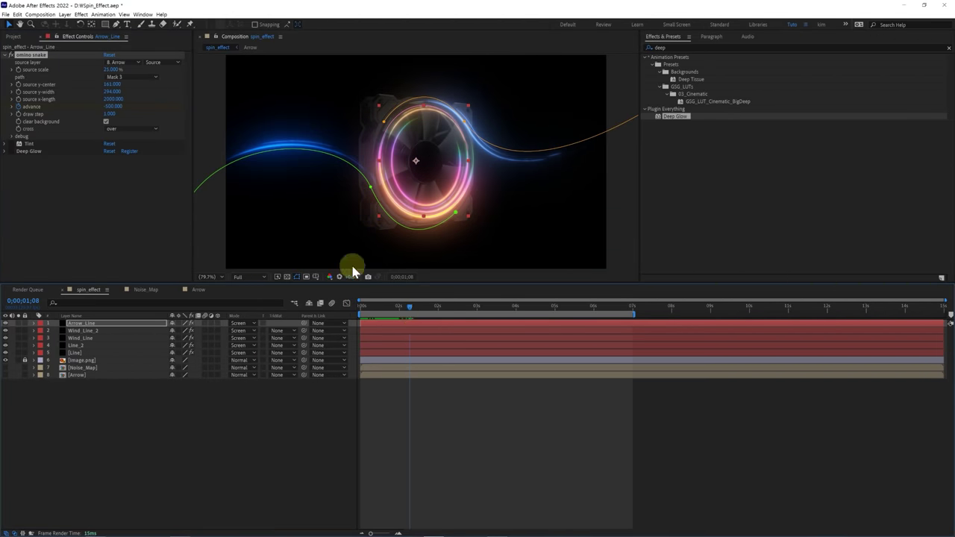
key(u)
drag(114, 109, 135, 111)
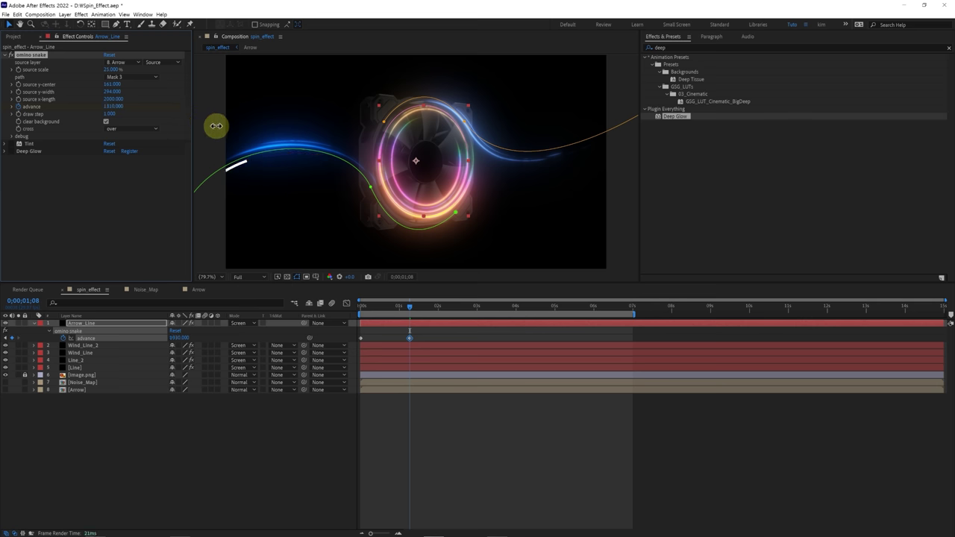
key(space)
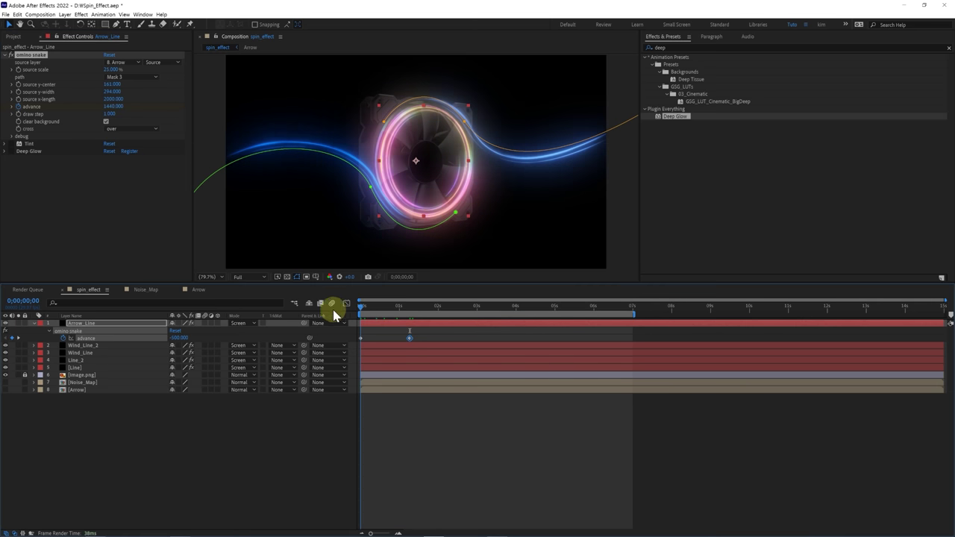
drag(379, 306, 384, 331)
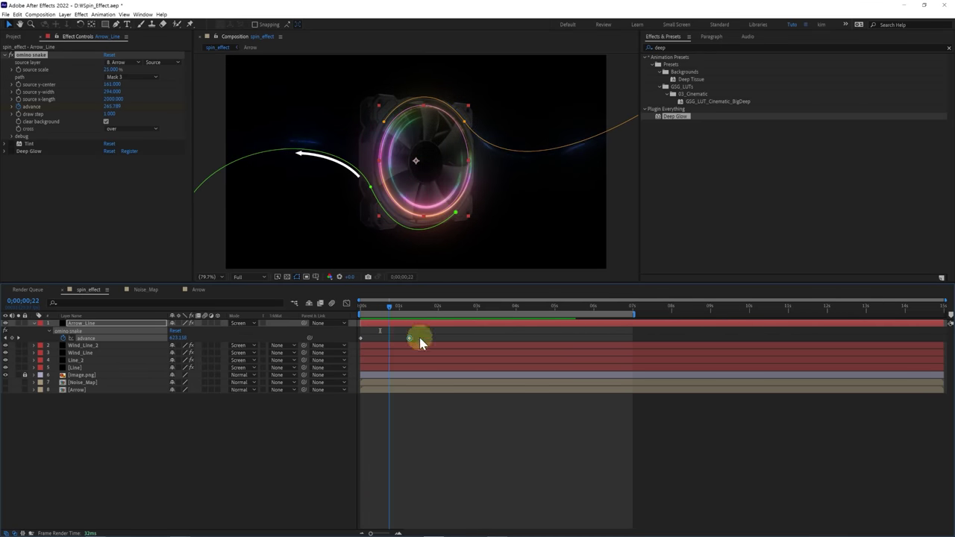
Step: Add a loopOut(type = "cycle") expression to Arrow_Line's Advance property
alt+click(63, 337)
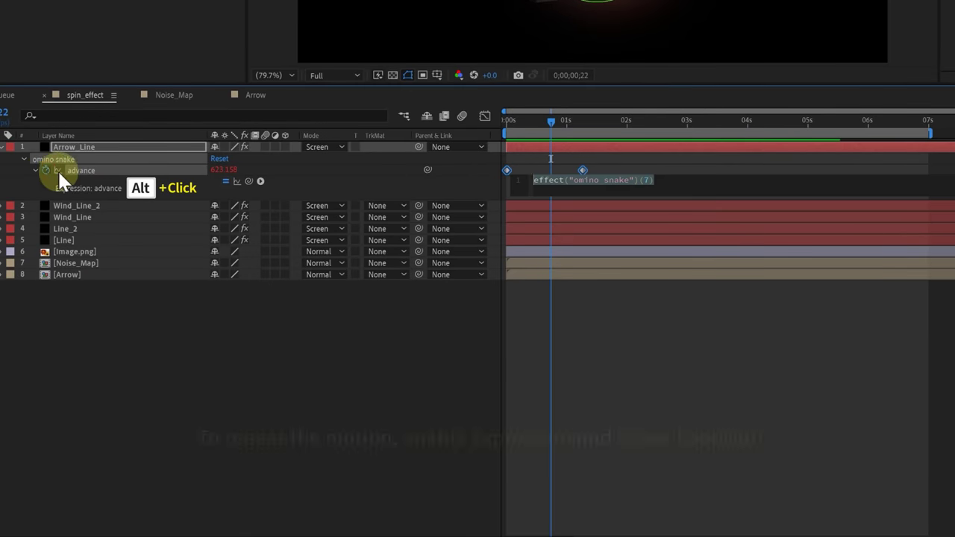
click(260, 181)
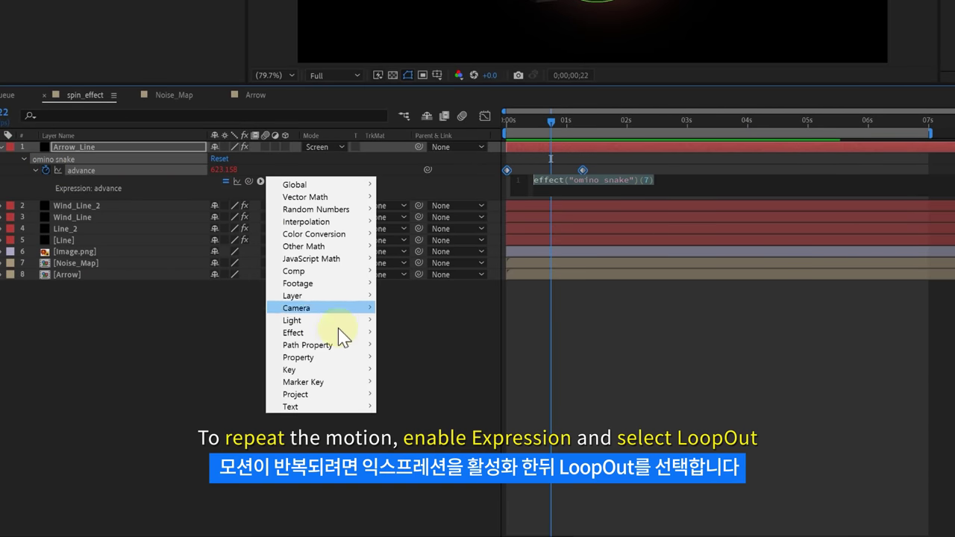
mouse_move(343, 358)
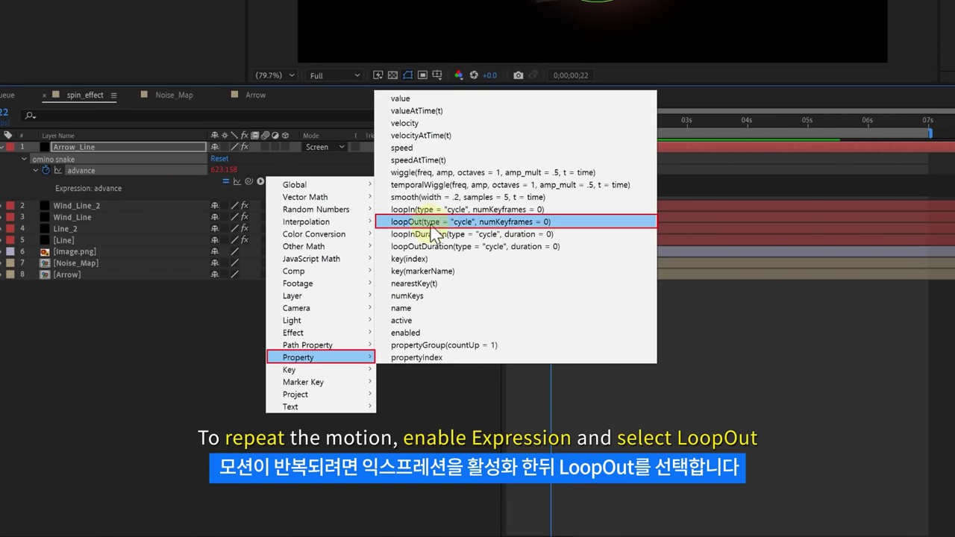
click(429, 221)
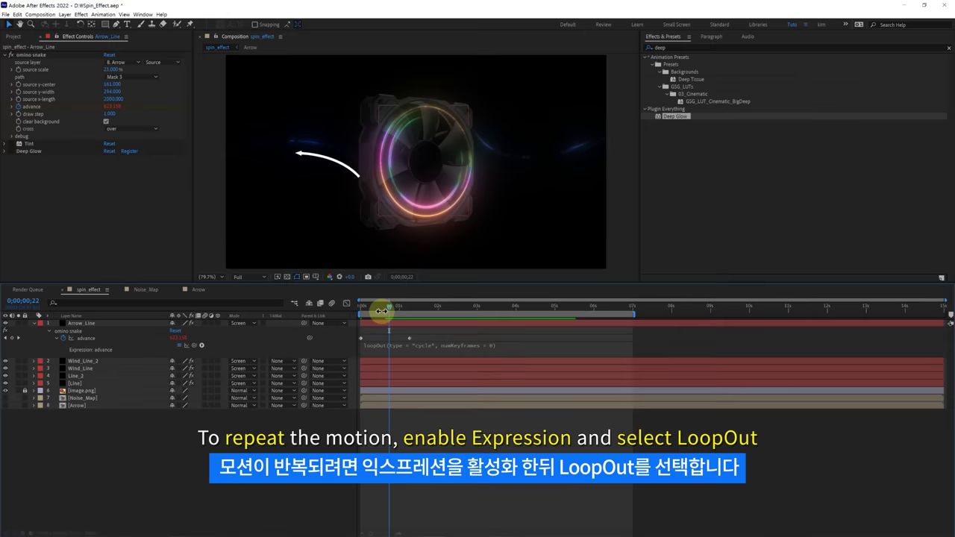
Step: Preview the looping arrow and step through frames to check the cycle
key(space)
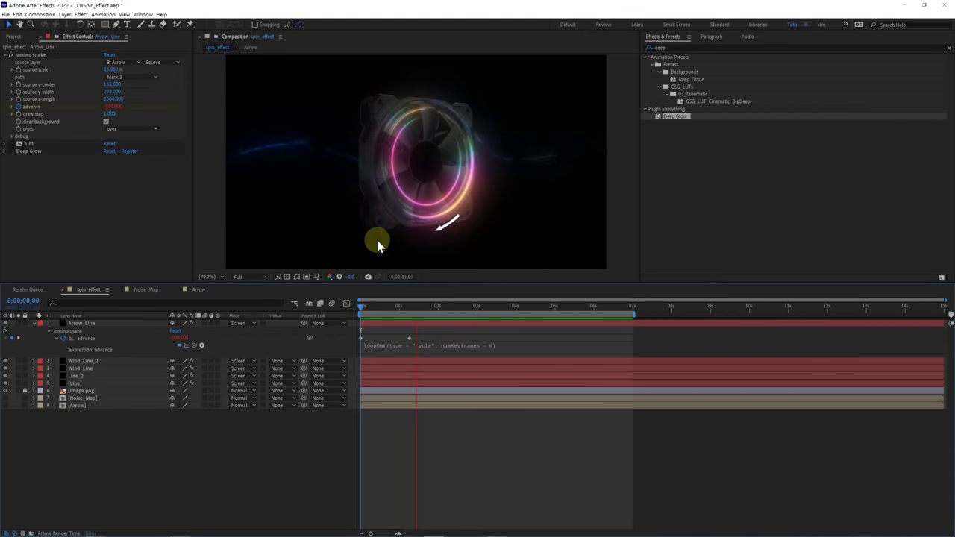
mouse_move(409, 306)
mouse_down()
mouse_move(435, 306)
mouse_move(432, 326)
mouse_up()
click(375, 207)
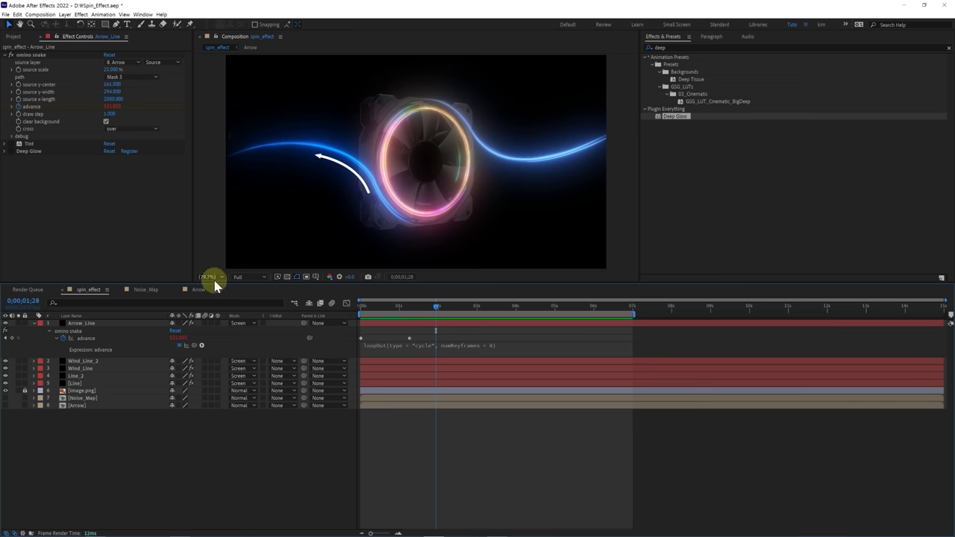
double_click(78, 405)
Step: Draw a rectangular mask over the arrow in the Arrow precomp, then preview the loop in spin_effect
key(q)
drag(618, 117, 381, 214)
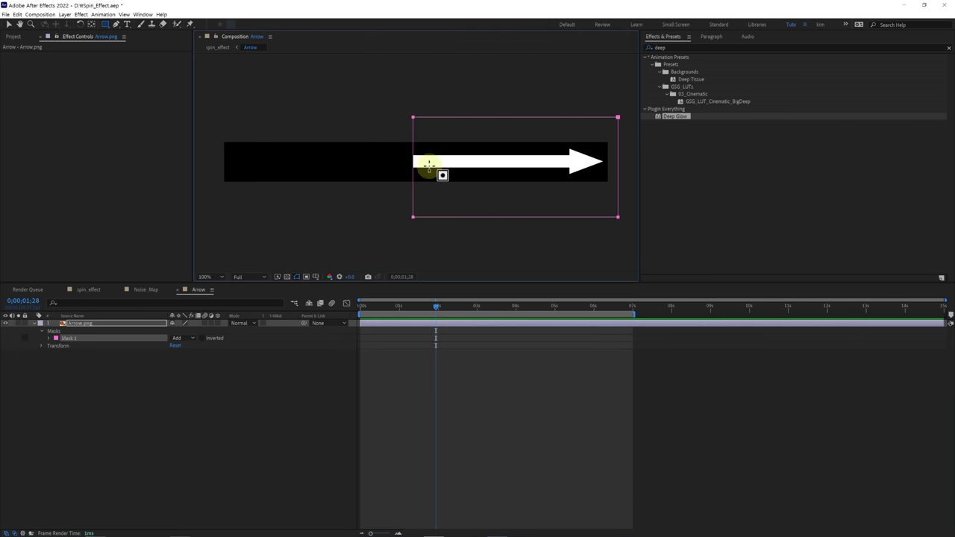
click(219, 48)
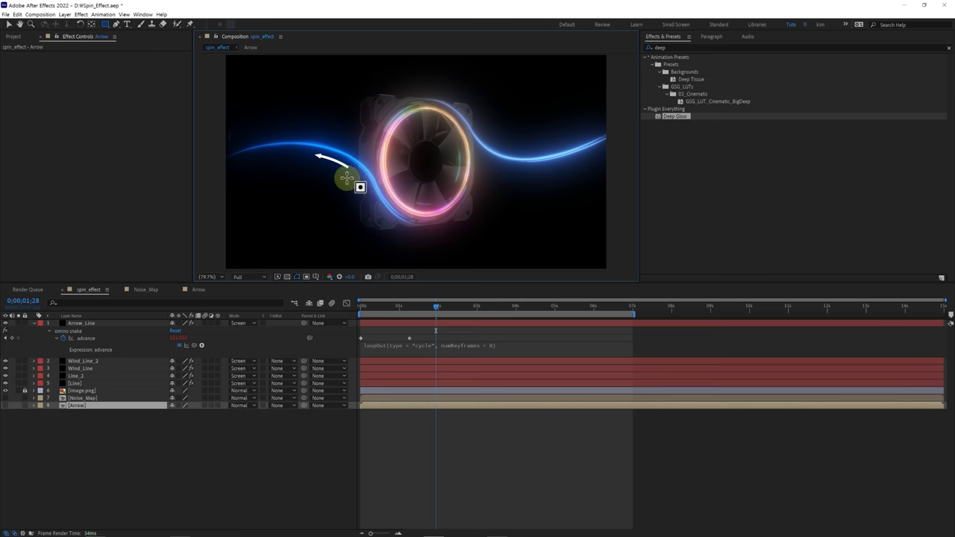
drag(371, 315, 400, 304)
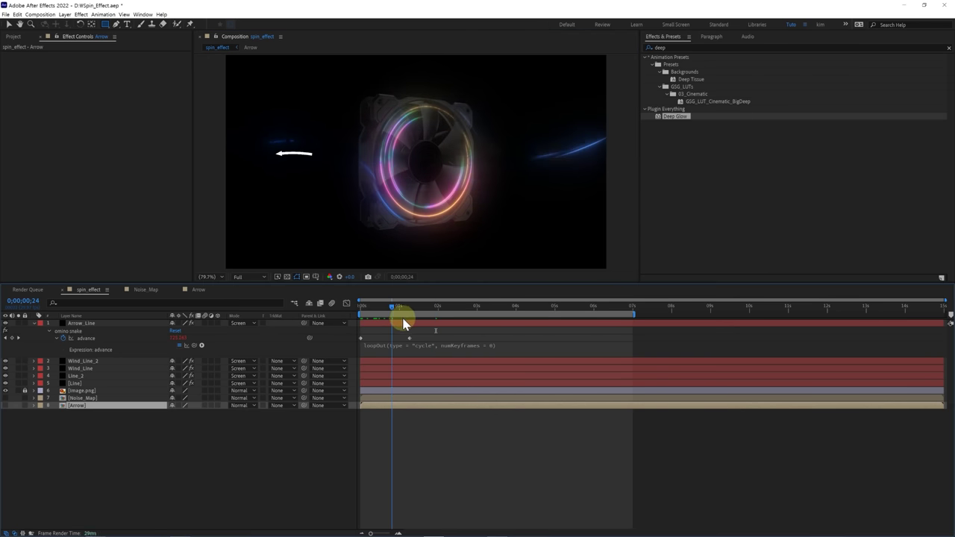
key(space)
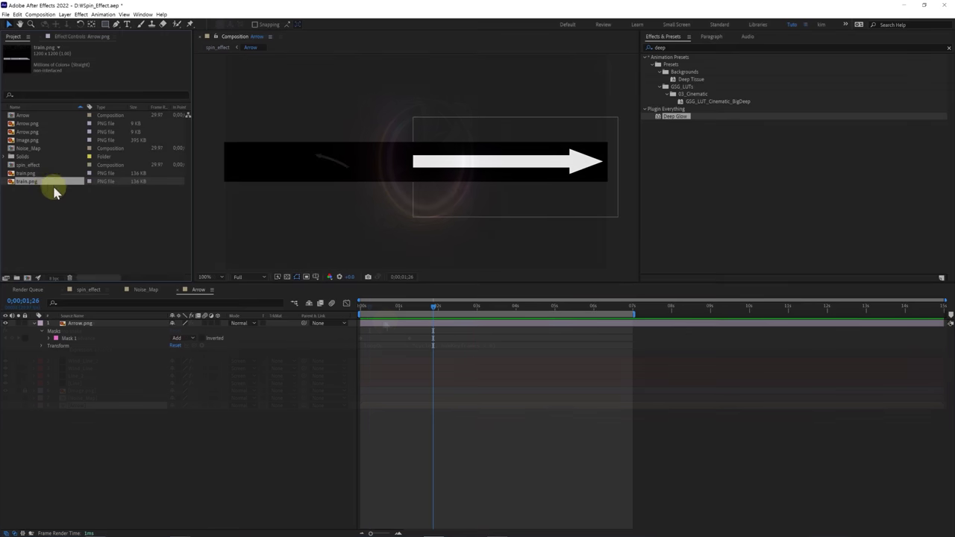
Step: Add train.png to the Arrow precomp, stretch it across the frame, and reselect Arrow_Line in spin_effect
drag(94, 316, 96, 321)
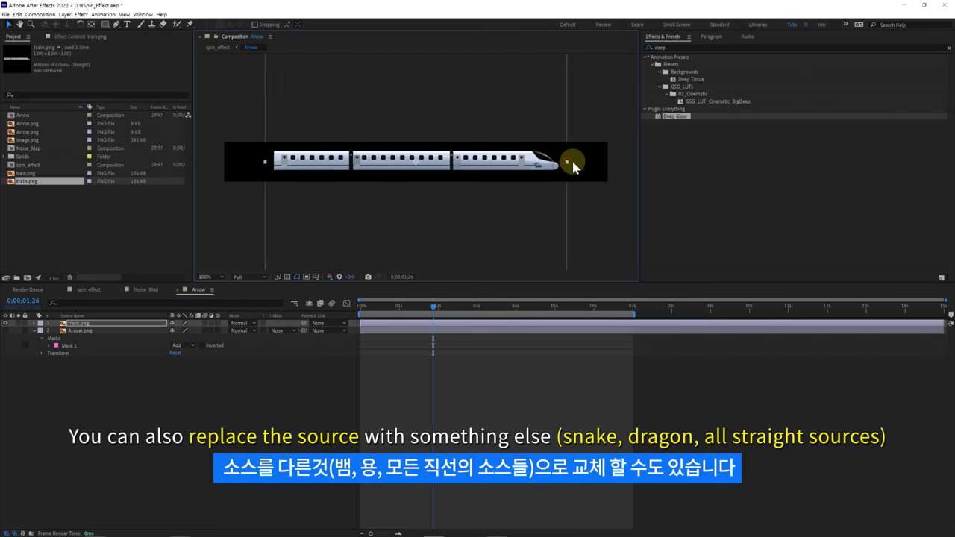
drag(564, 165, 610, 174)
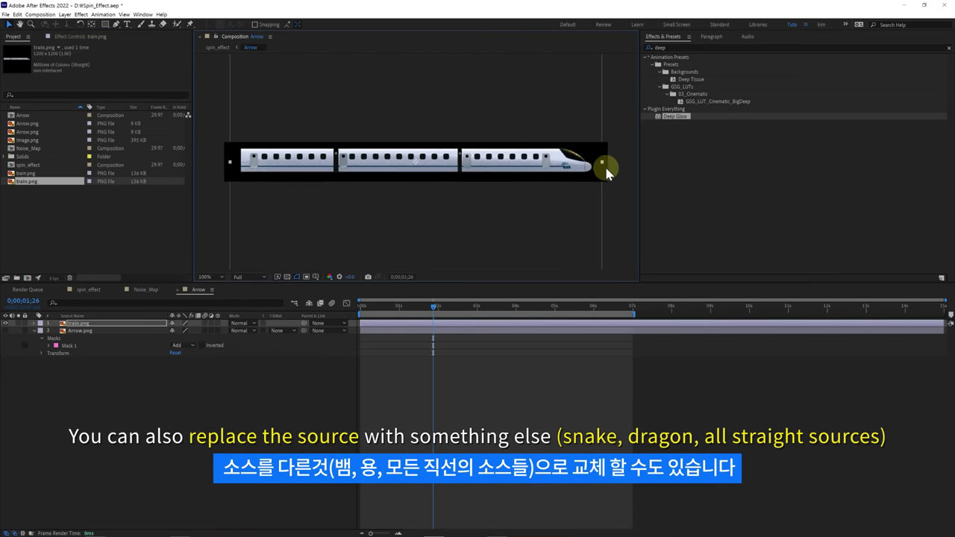
click(219, 47)
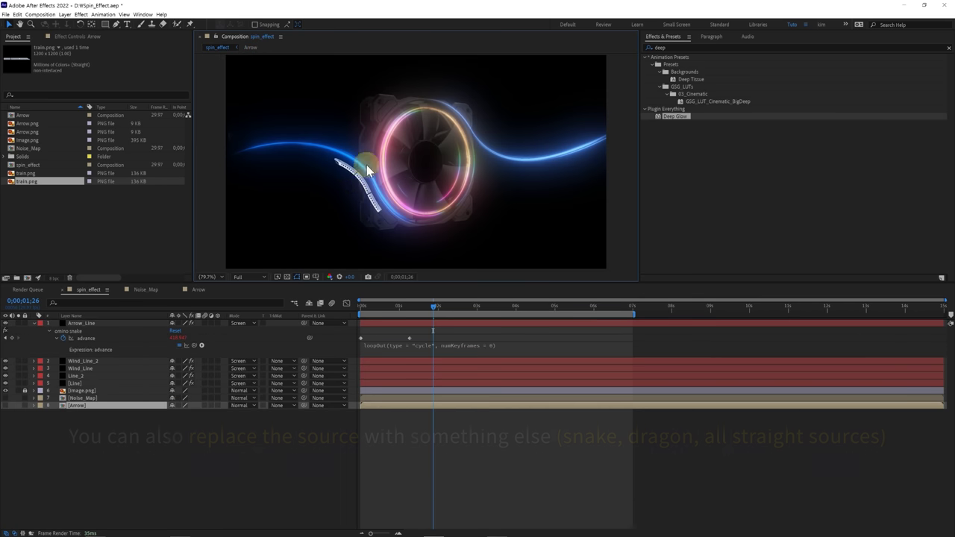
click(87, 325)
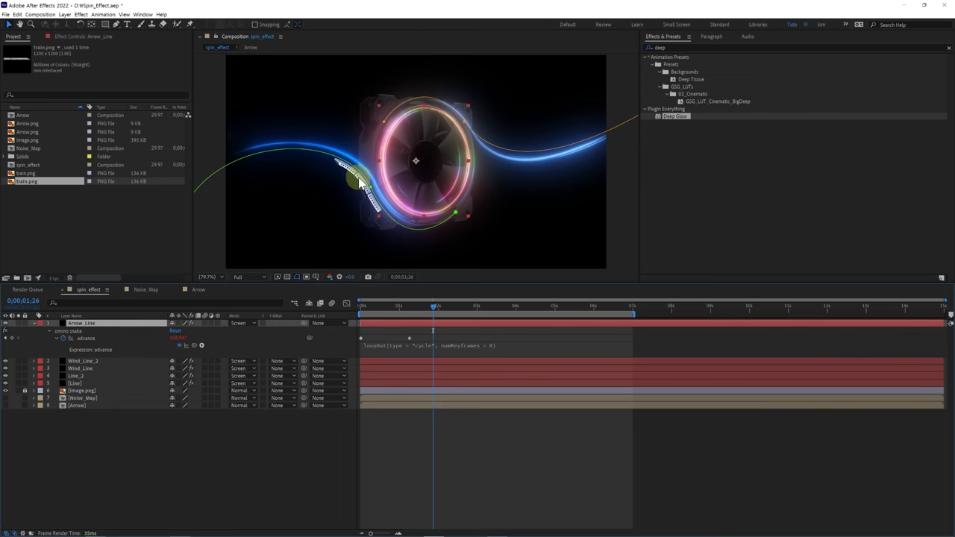
click(82, 36)
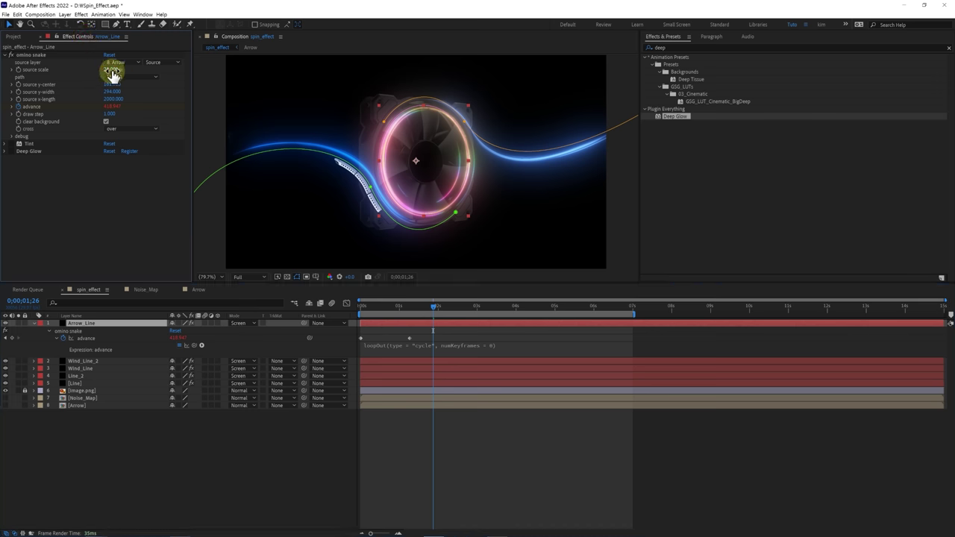
Step: Scrub omino snake Source Scale to resize the train, preview from the start, and maximize the Composition panel
drag(112, 71, 134, 74)
click(362, 306)
key(space)
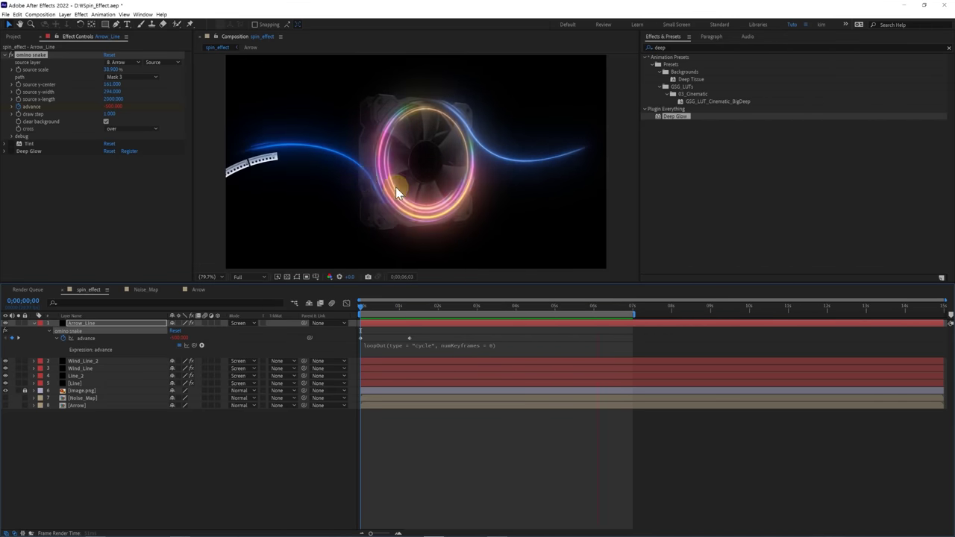
key(grave)
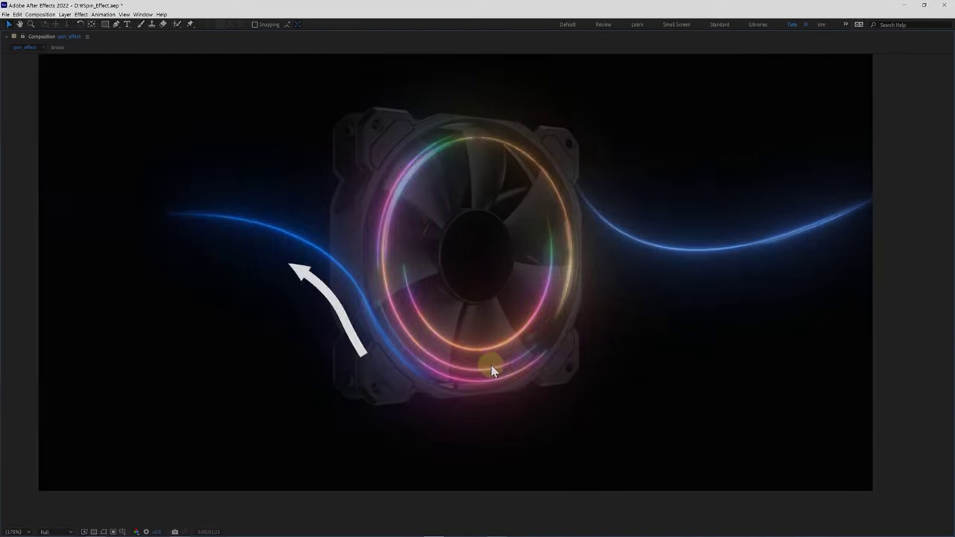